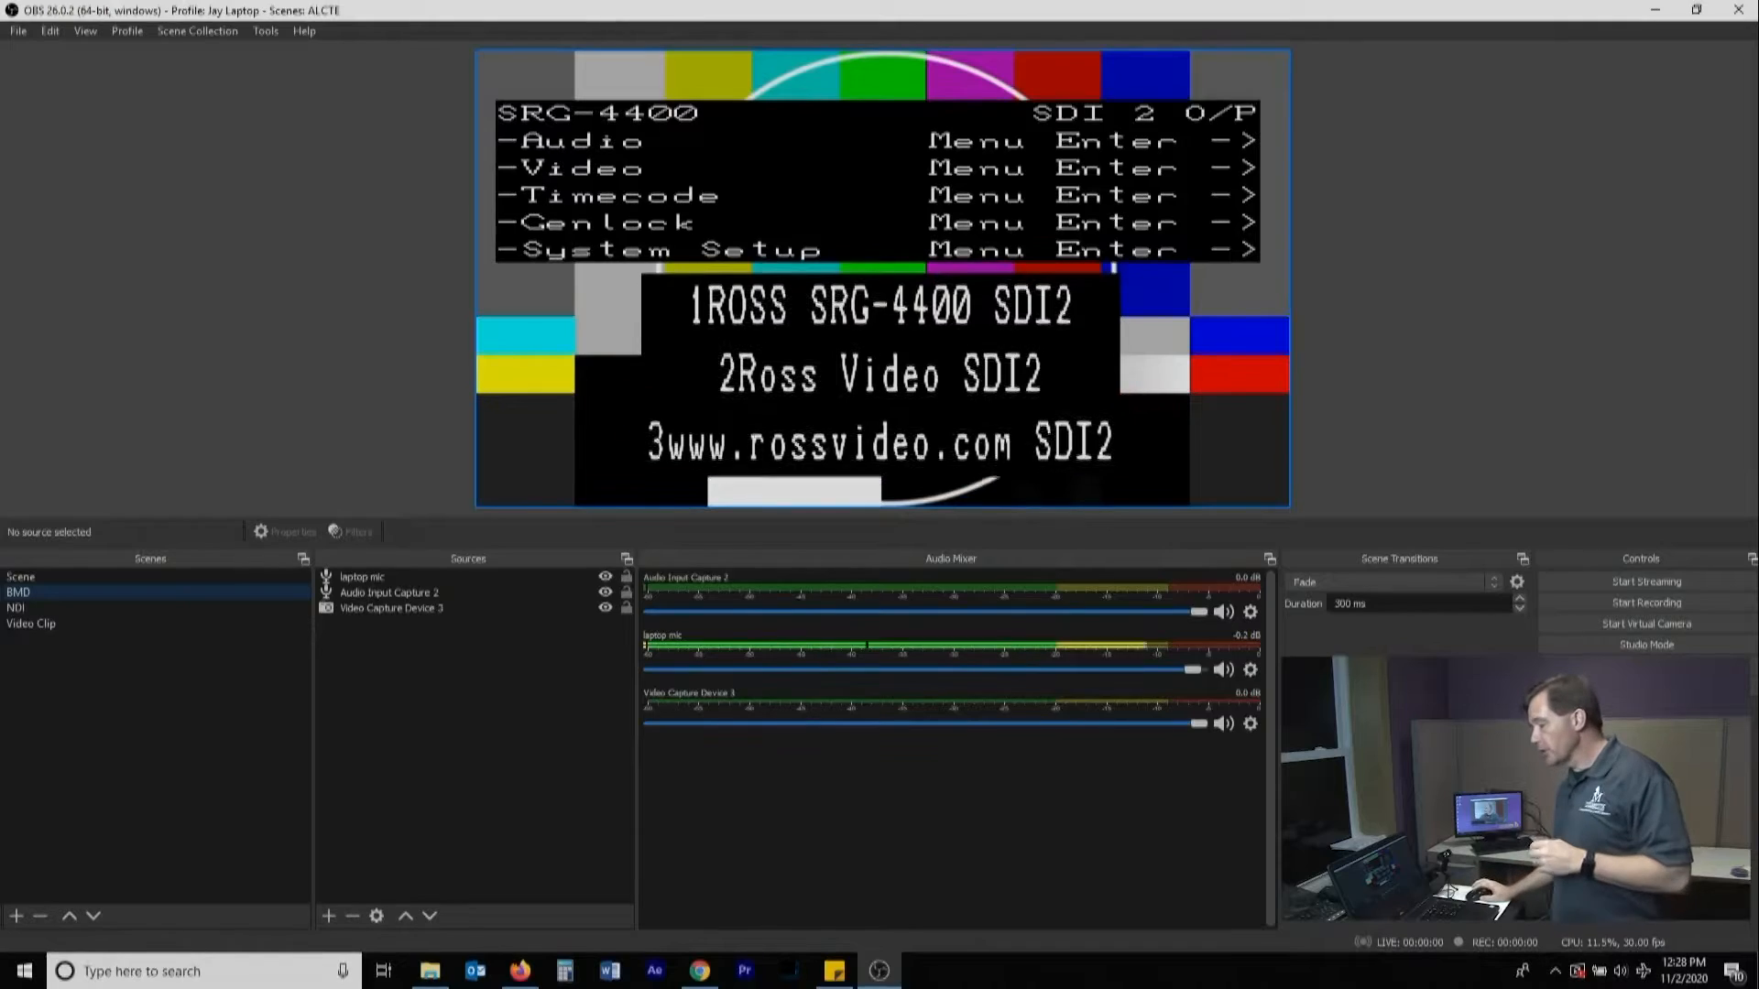
# - View the usage options of the Auto-Configuration Wizard and leave it without applying anything
pyautogui.hotkey('alt', 't')
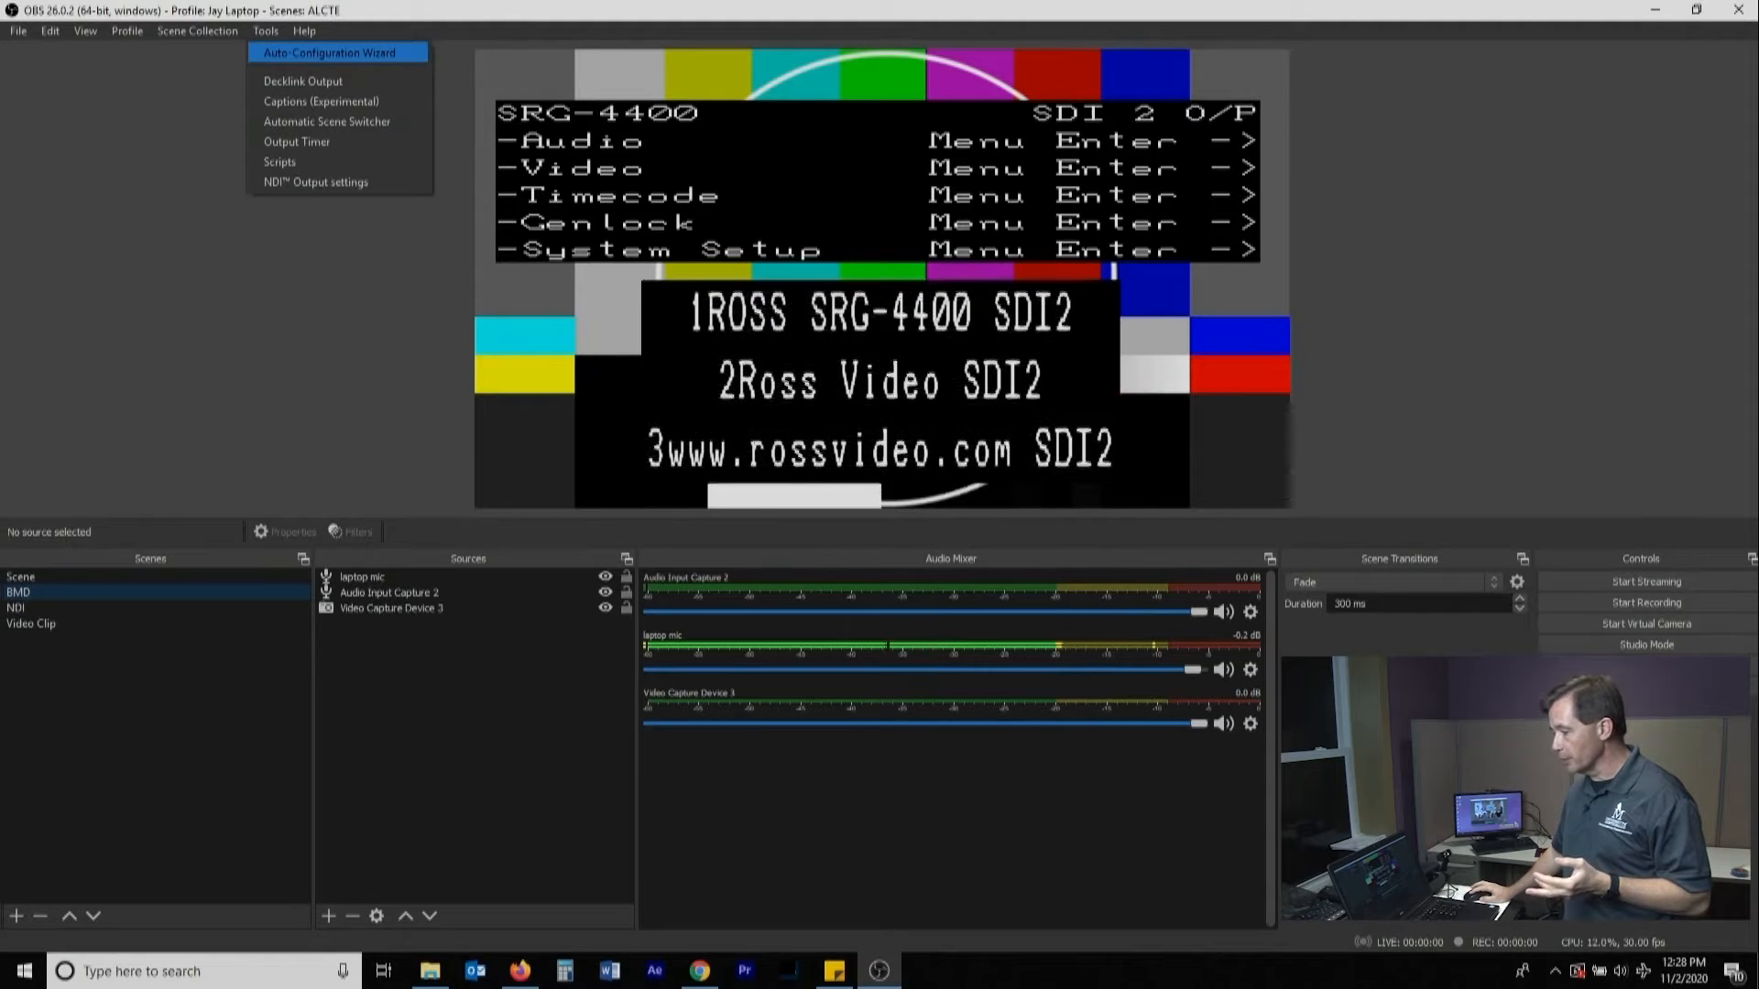
pyautogui.click(330, 54)
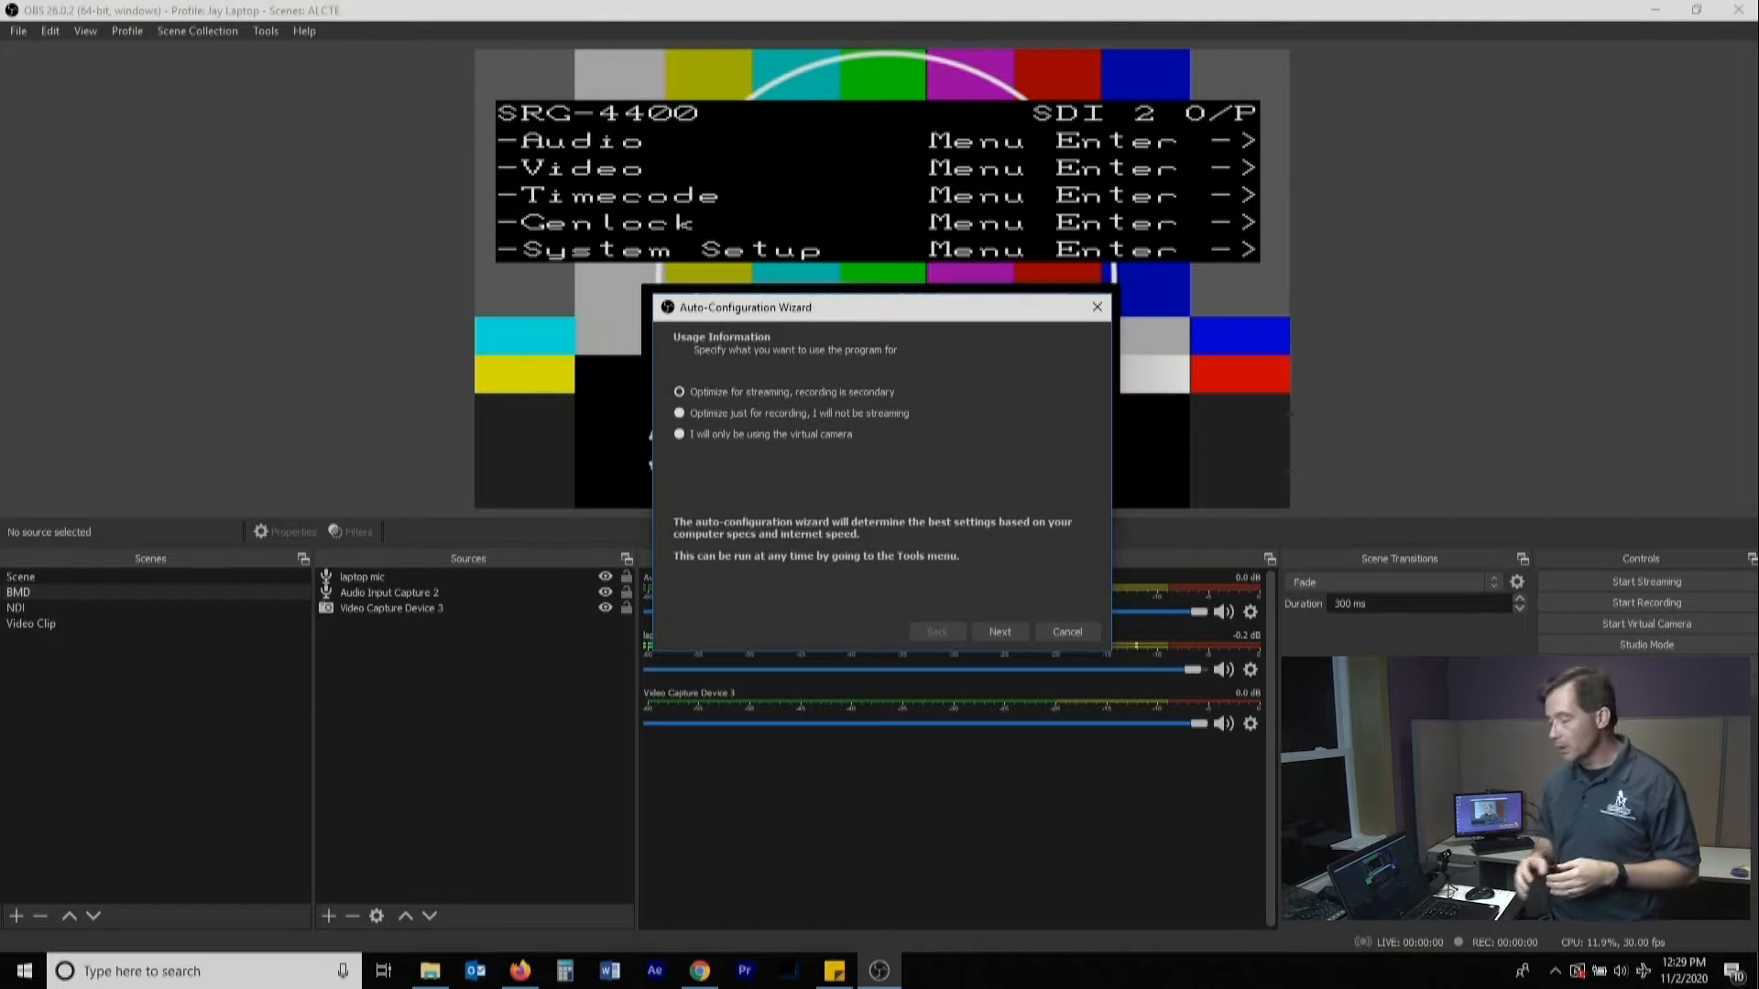
pyautogui.click(1068, 632)
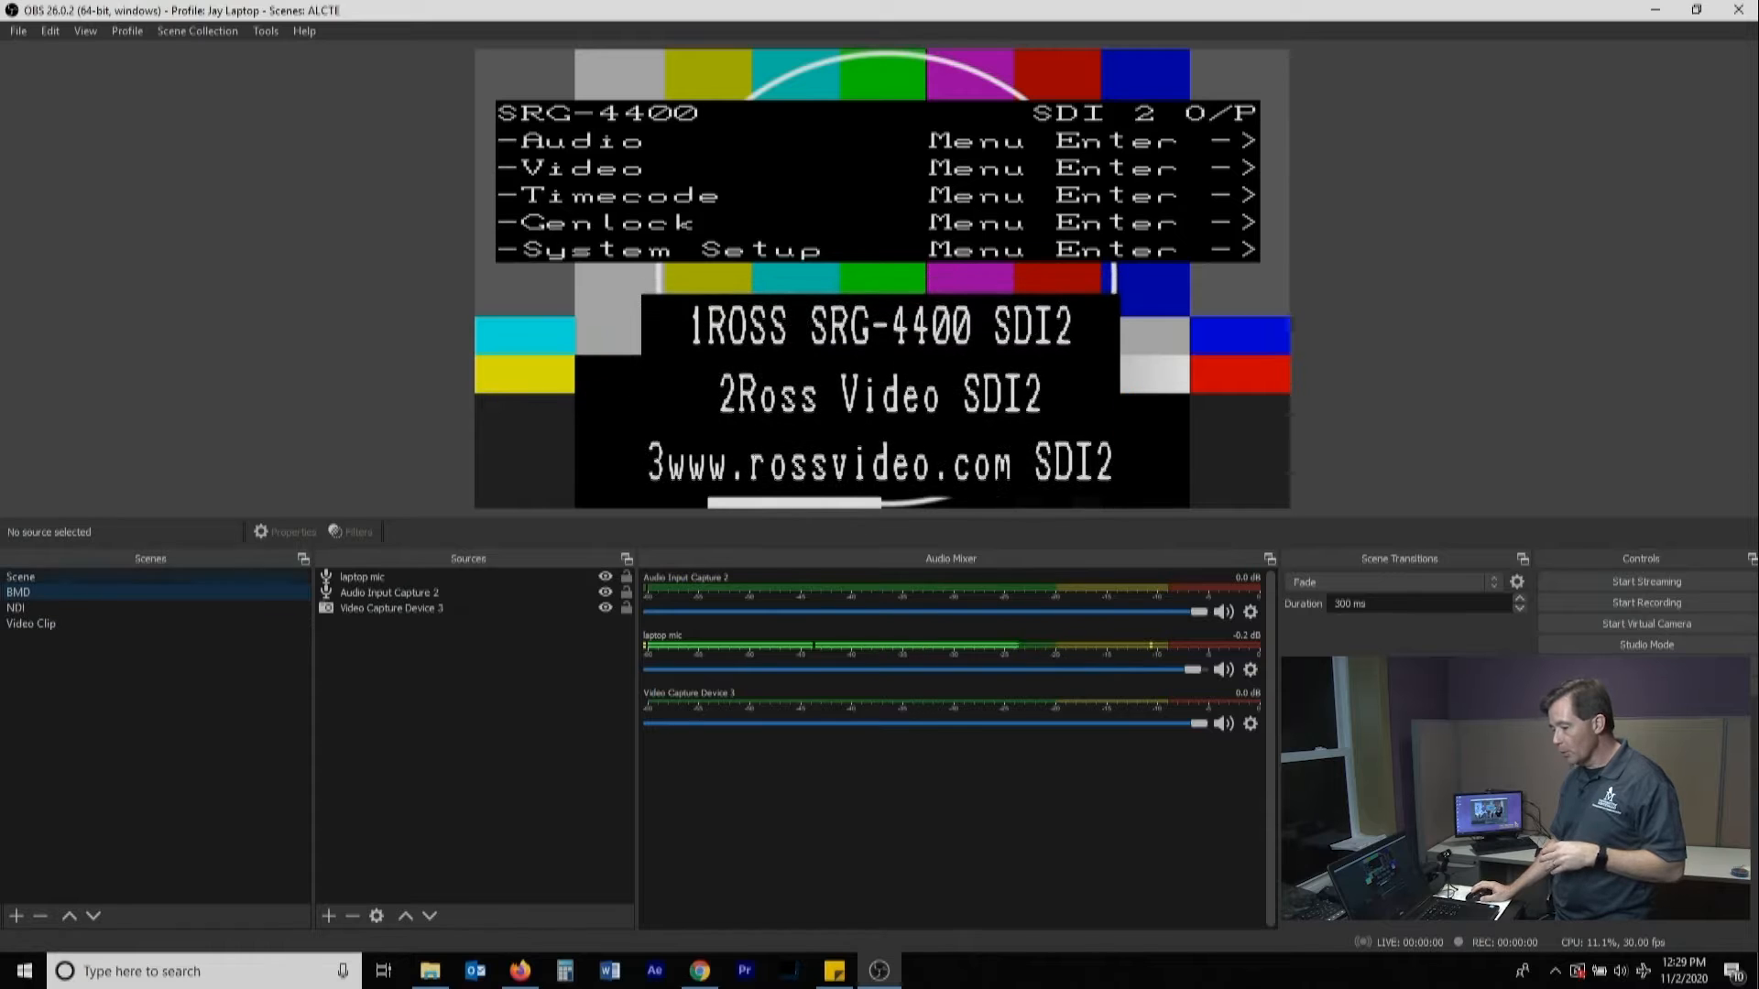
# - Duplicate the BMD scene as "BMD no audio" and place the copy directly below BMD in the scene list
pyautogui.rightClick(62, 595)
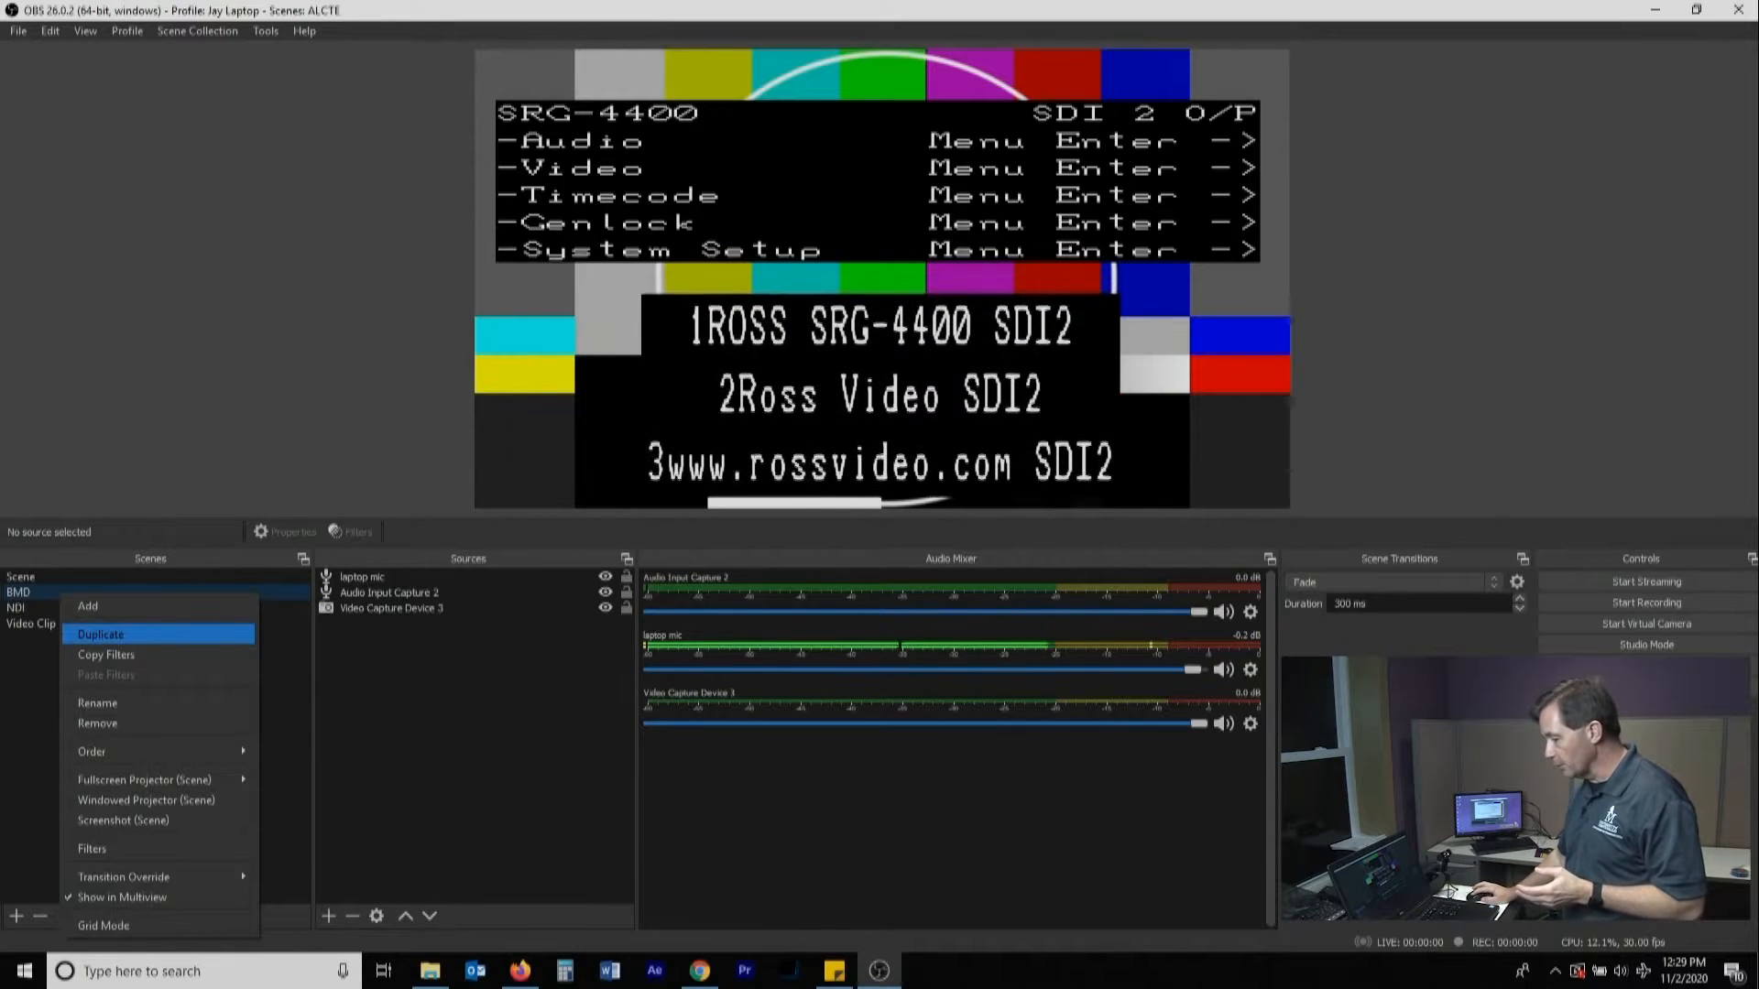
pyautogui.press('Return')
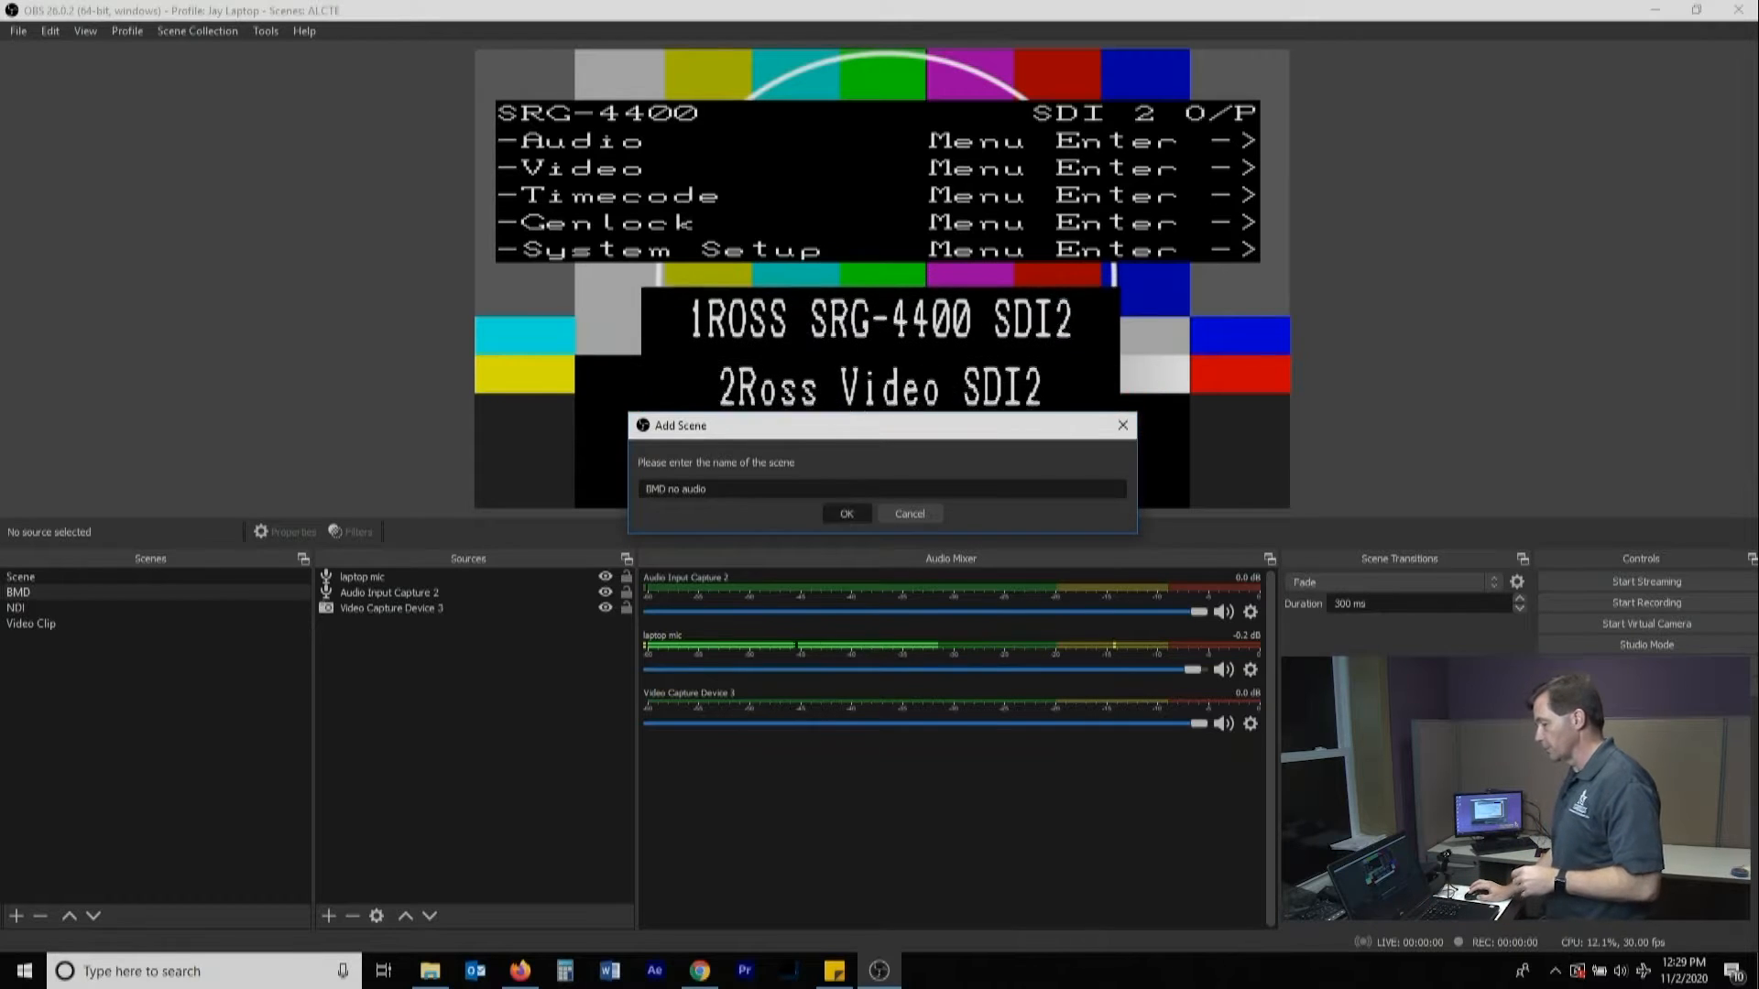
pyautogui.press('Return')
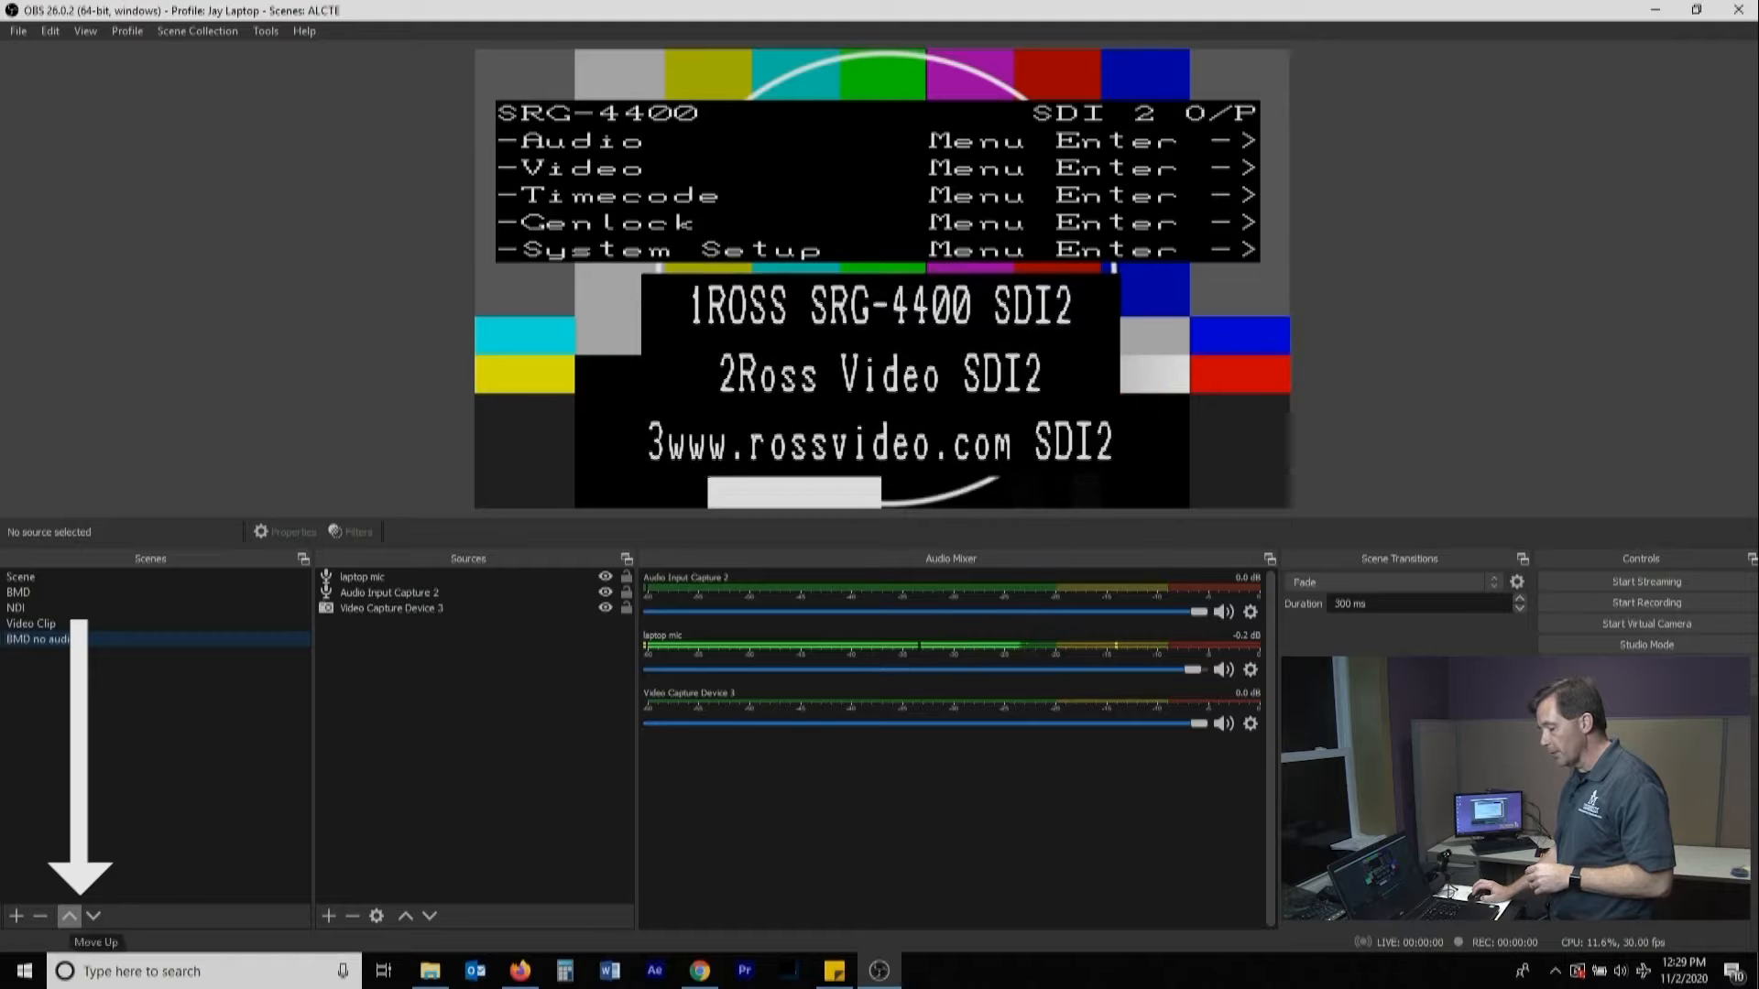
pyautogui.click(70, 916)
pyautogui.click(70, 916)
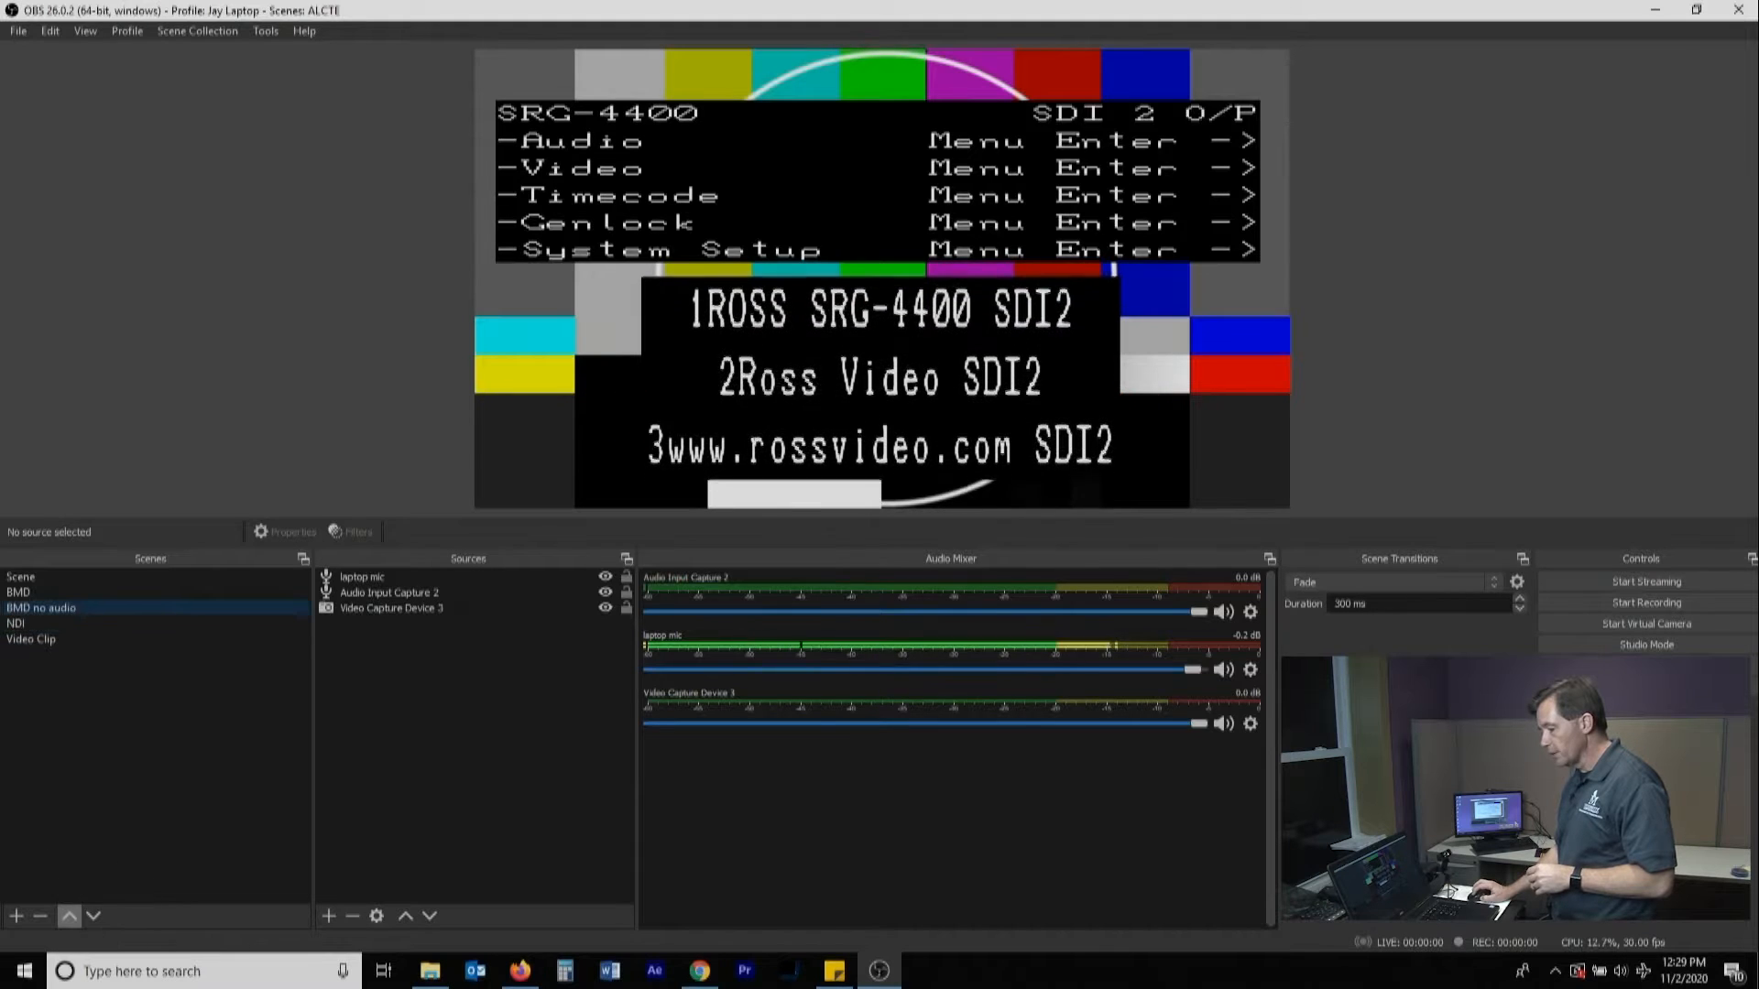
pyautogui.click(69, 916)
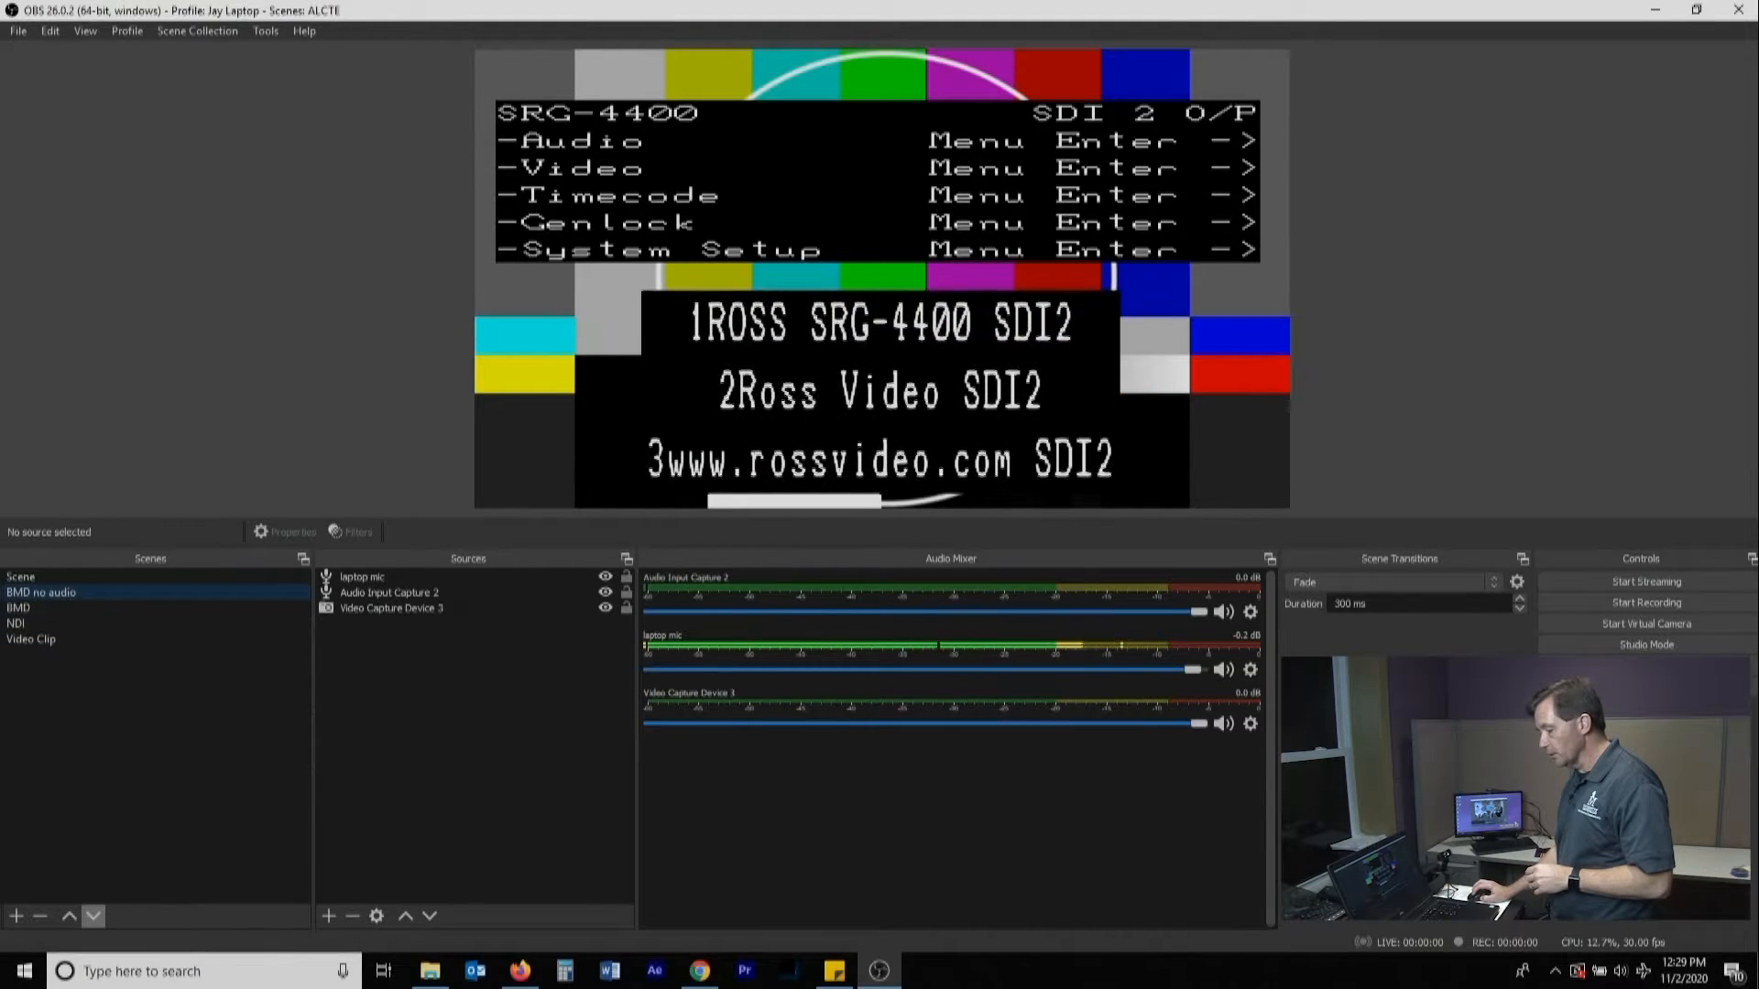
pyautogui.click(93, 916)
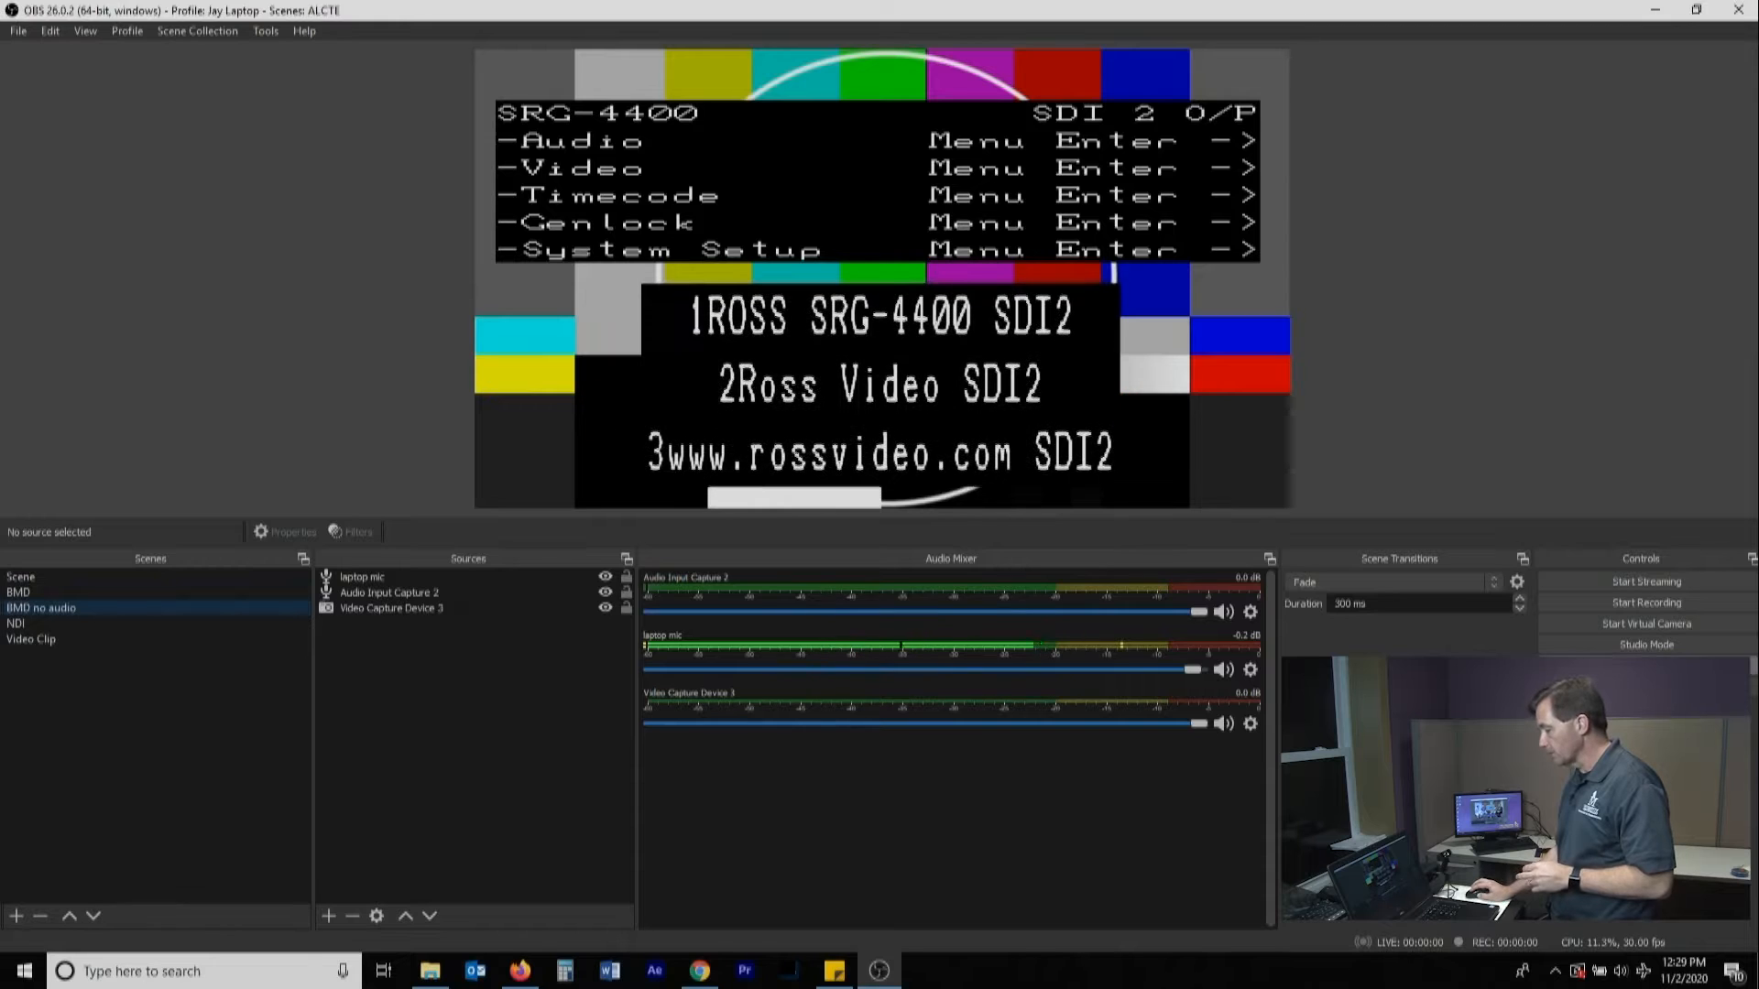
# - Turn on Studio Mode and remove the laptop mic source from the BMD no audio scene
pyautogui.click(1646, 644)
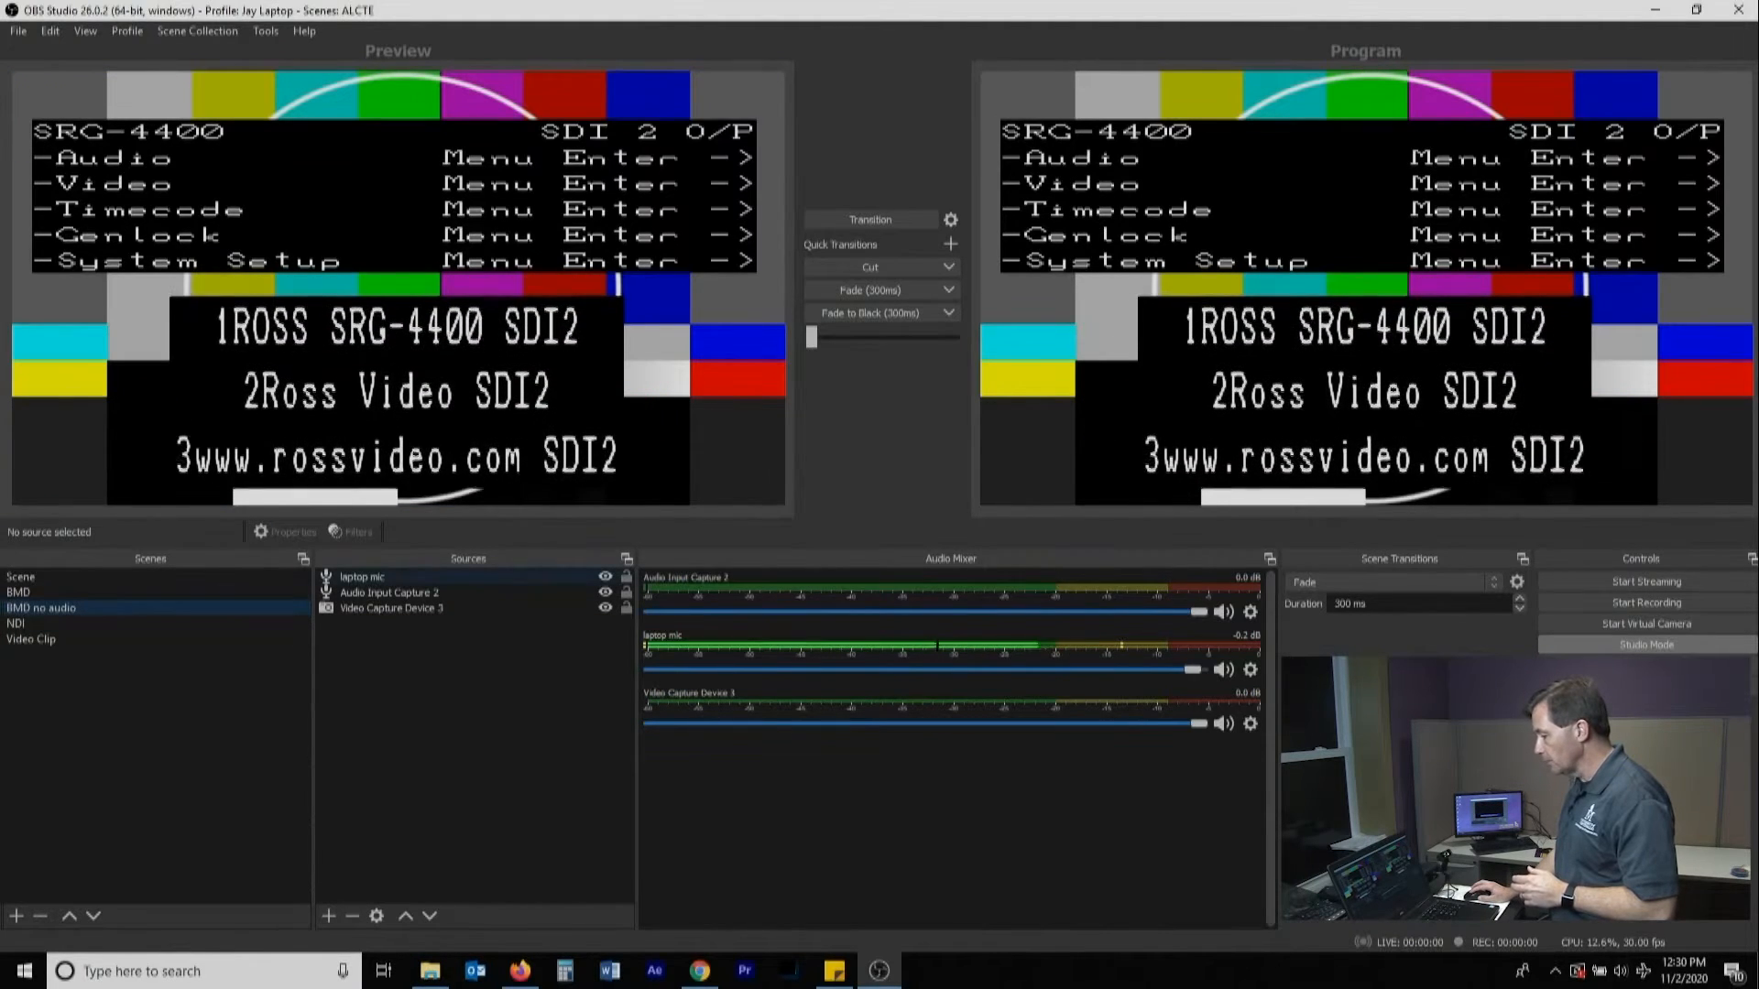
pyautogui.click(366, 576)
pyautogui.press('Delete')
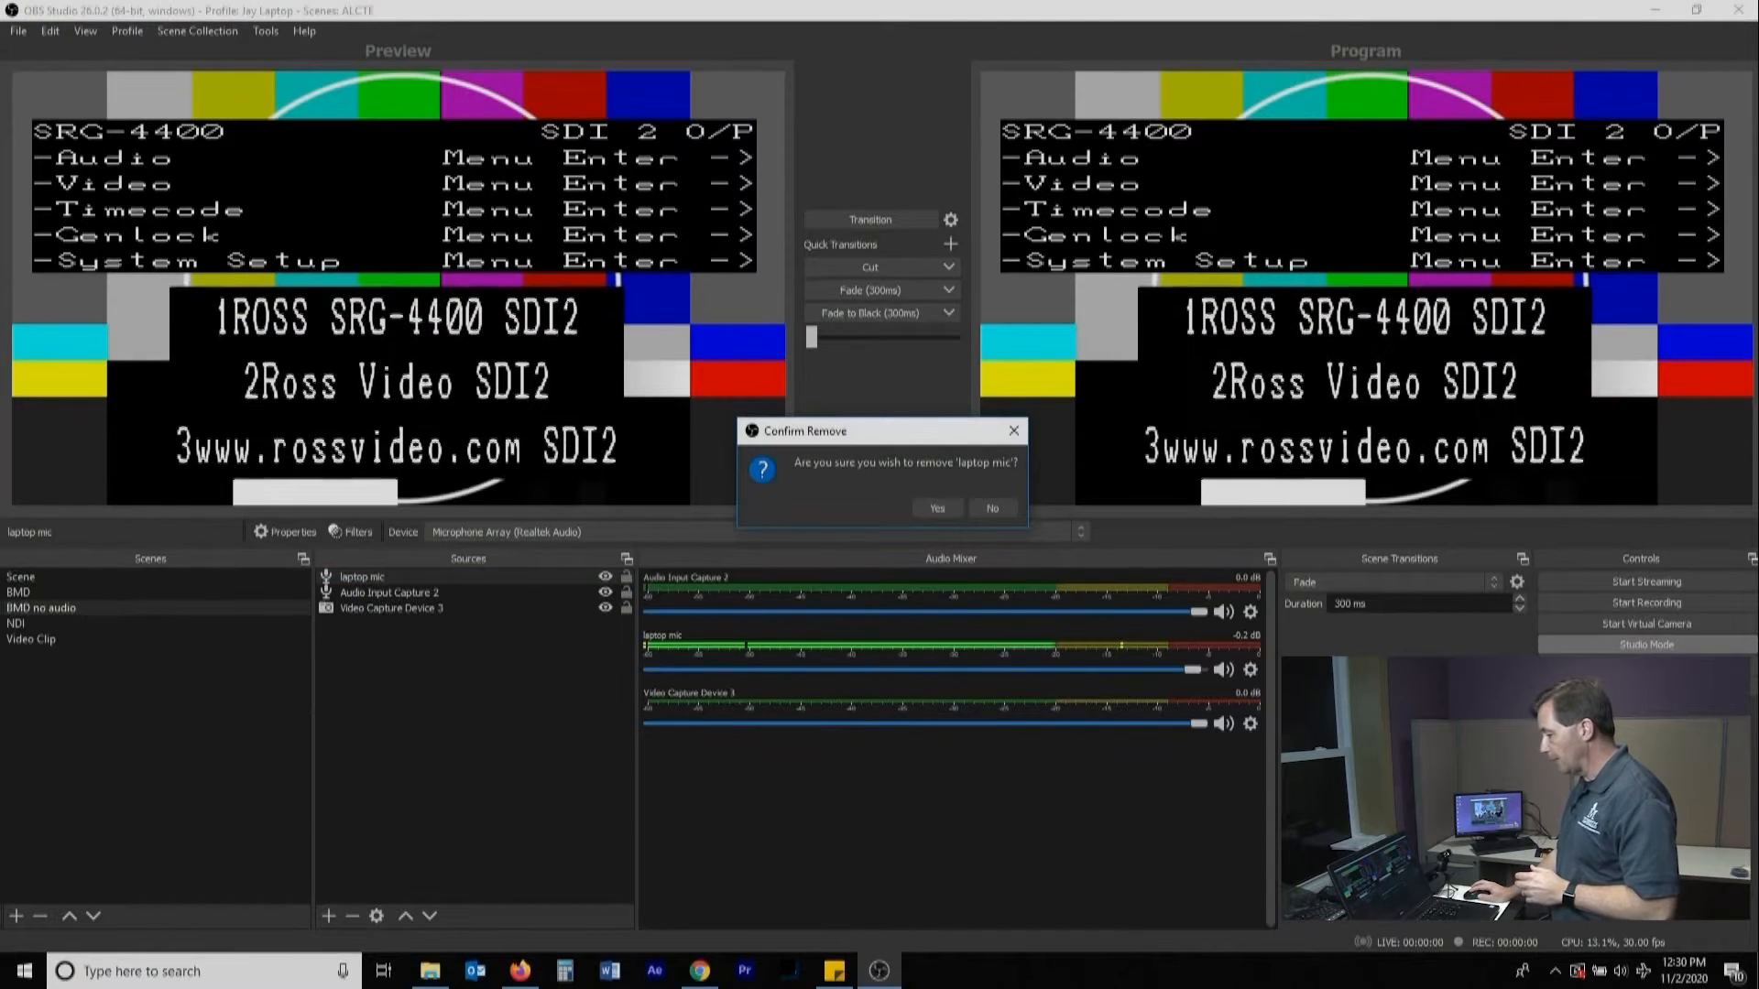
pyautogui.press('Return')
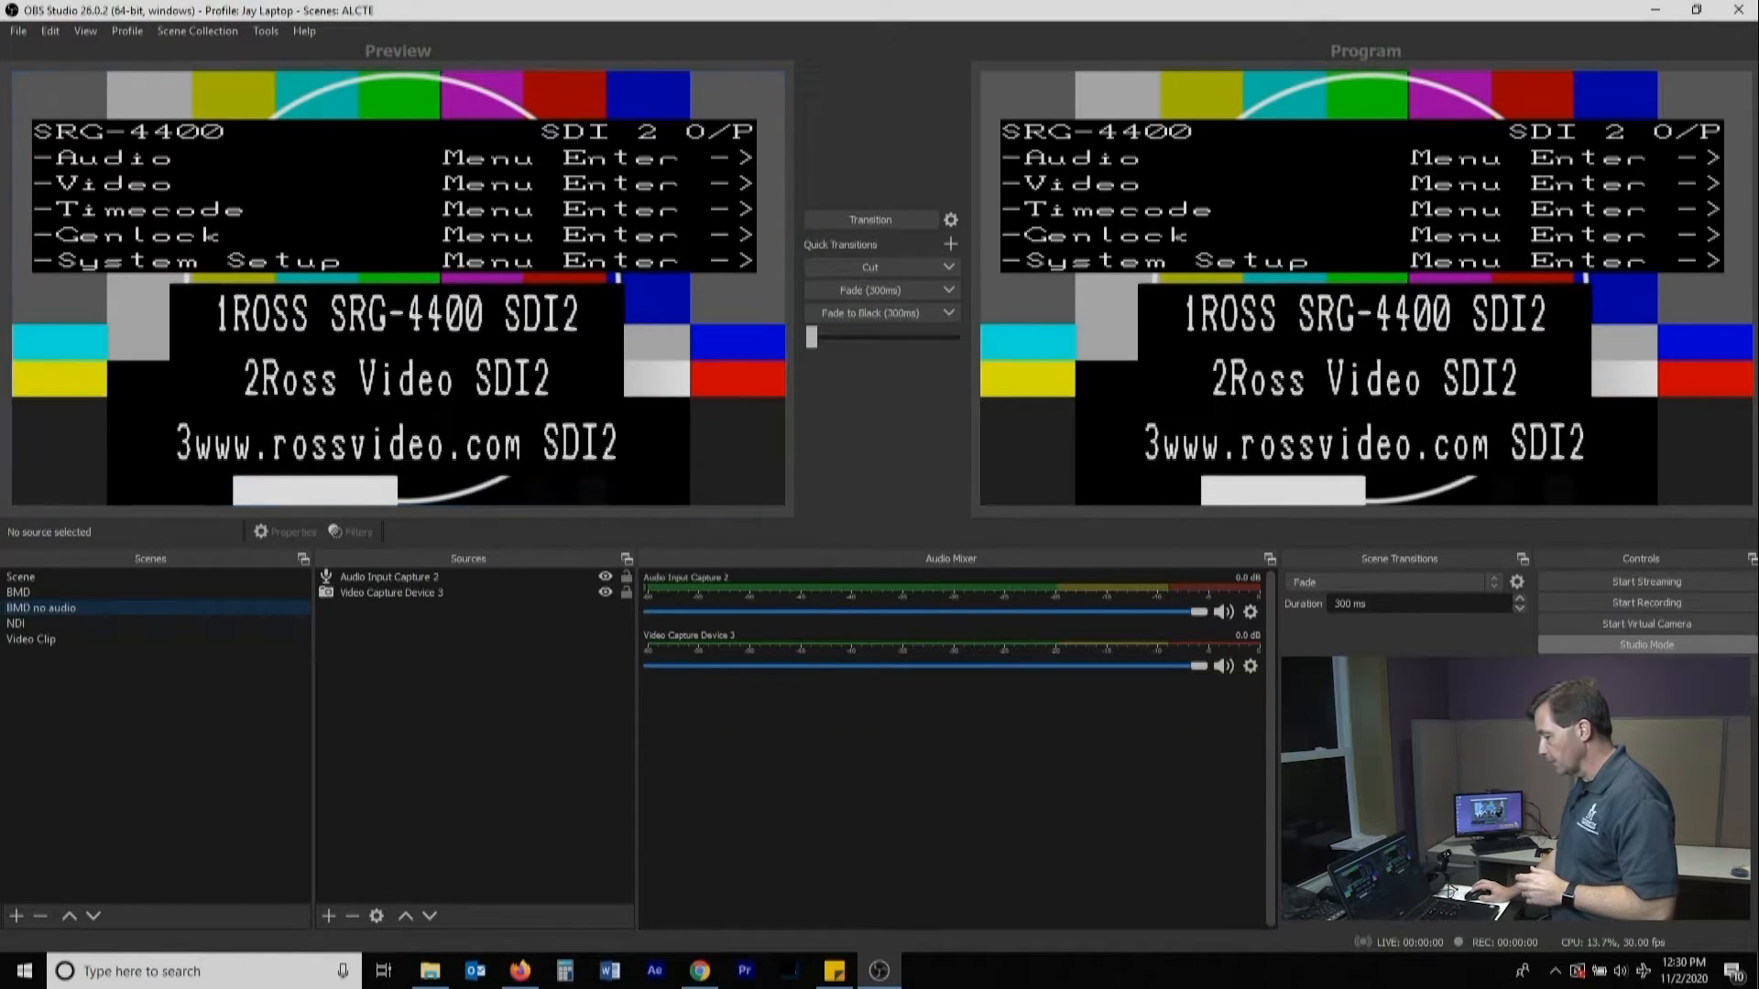
# - Preview the BMD scene and check its laptop mic source and the options available for it
pyautogui.click(19, 591)
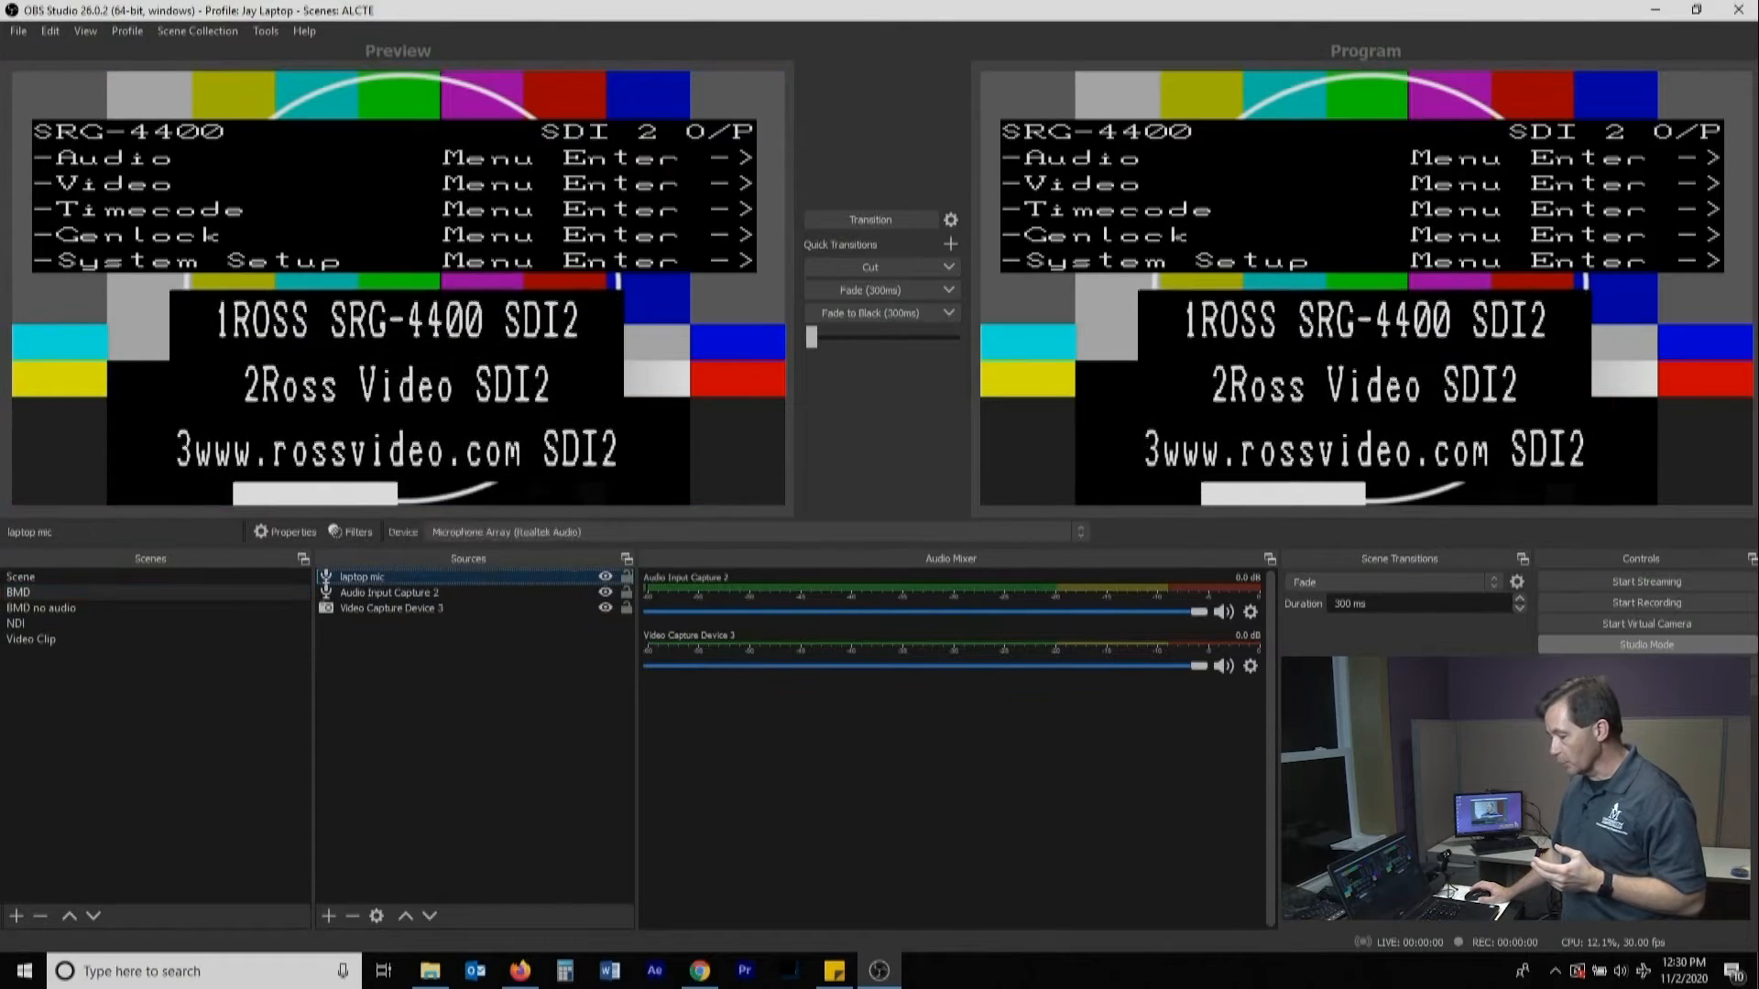
pyautogui.rightClick(375, 577)
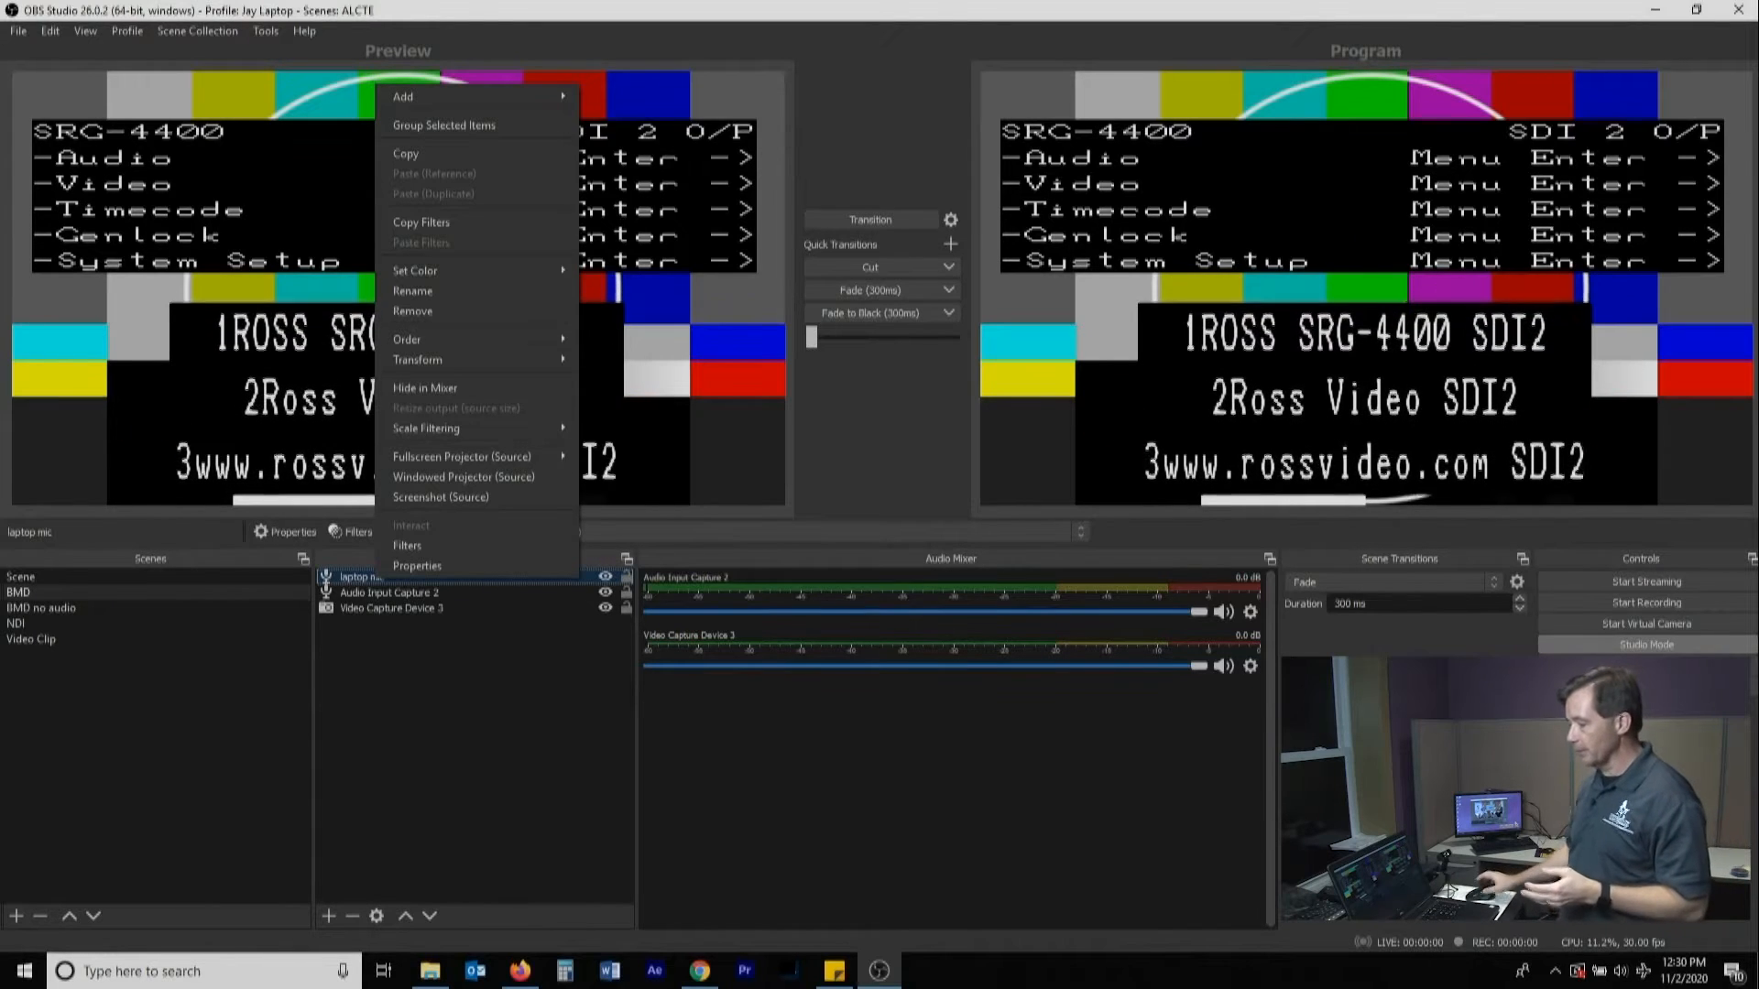
pyautogui.click(474, 733)
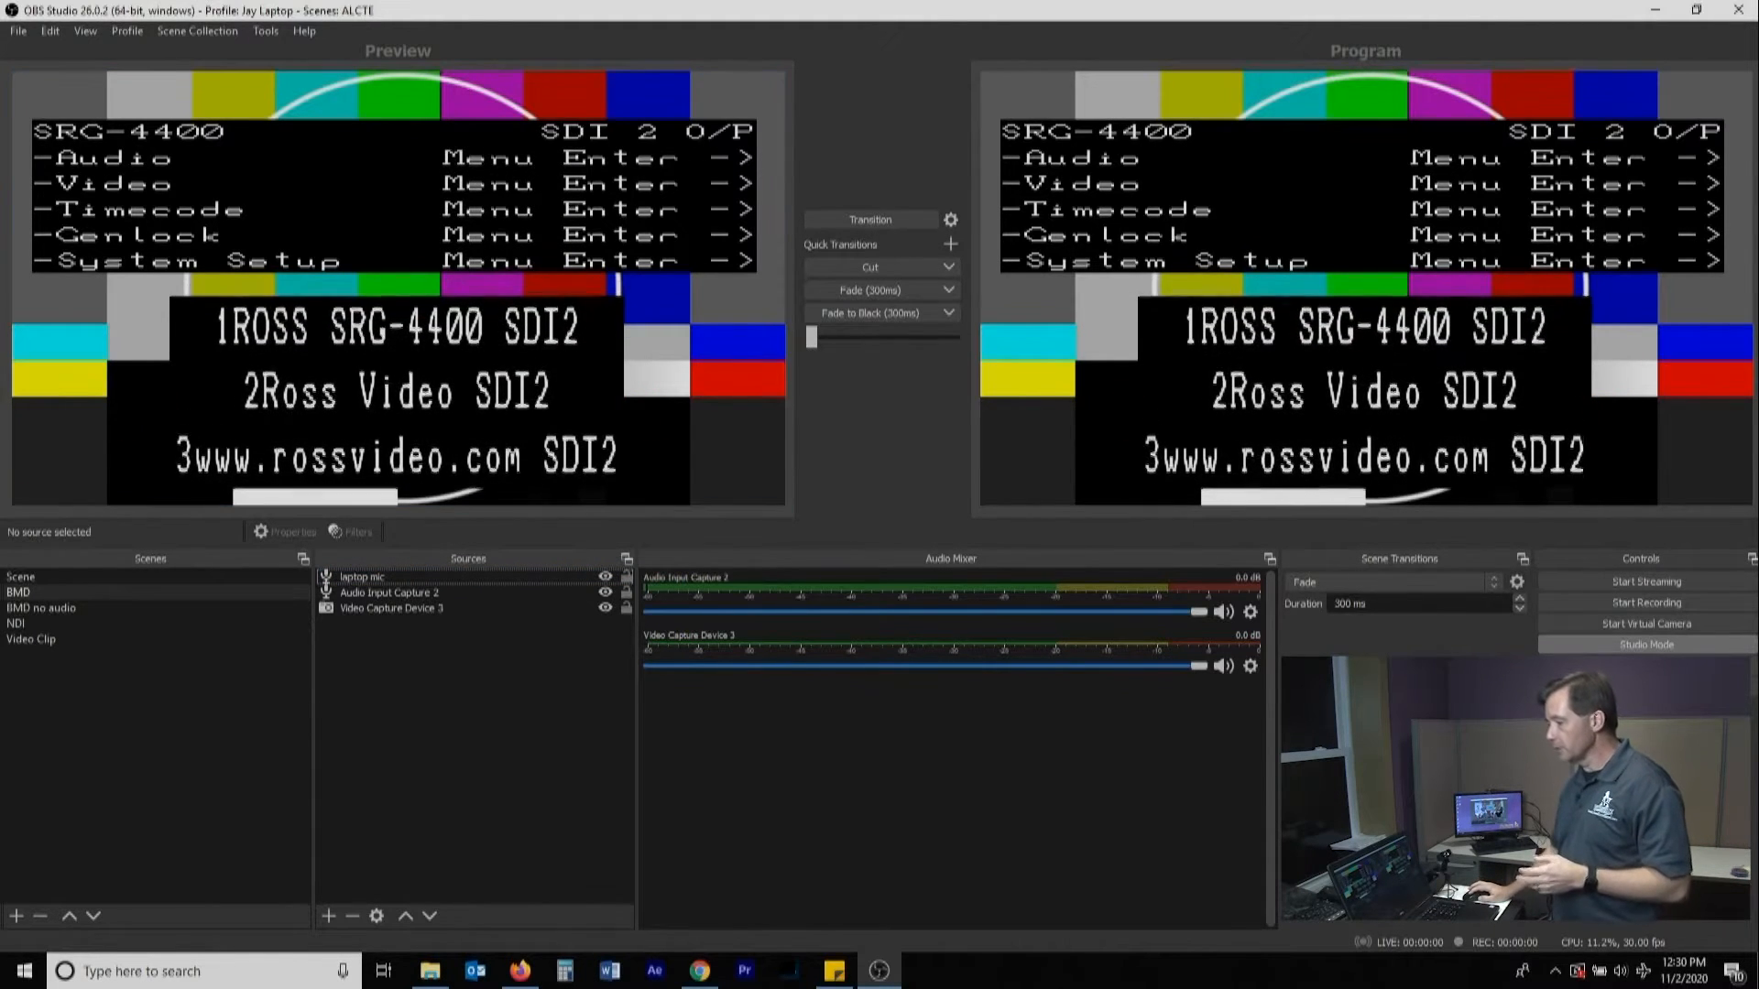
# - Switch to the Untitled scene collection to view its scenes, and return to the ALCTE collection
pyautogui.click(197, 31)
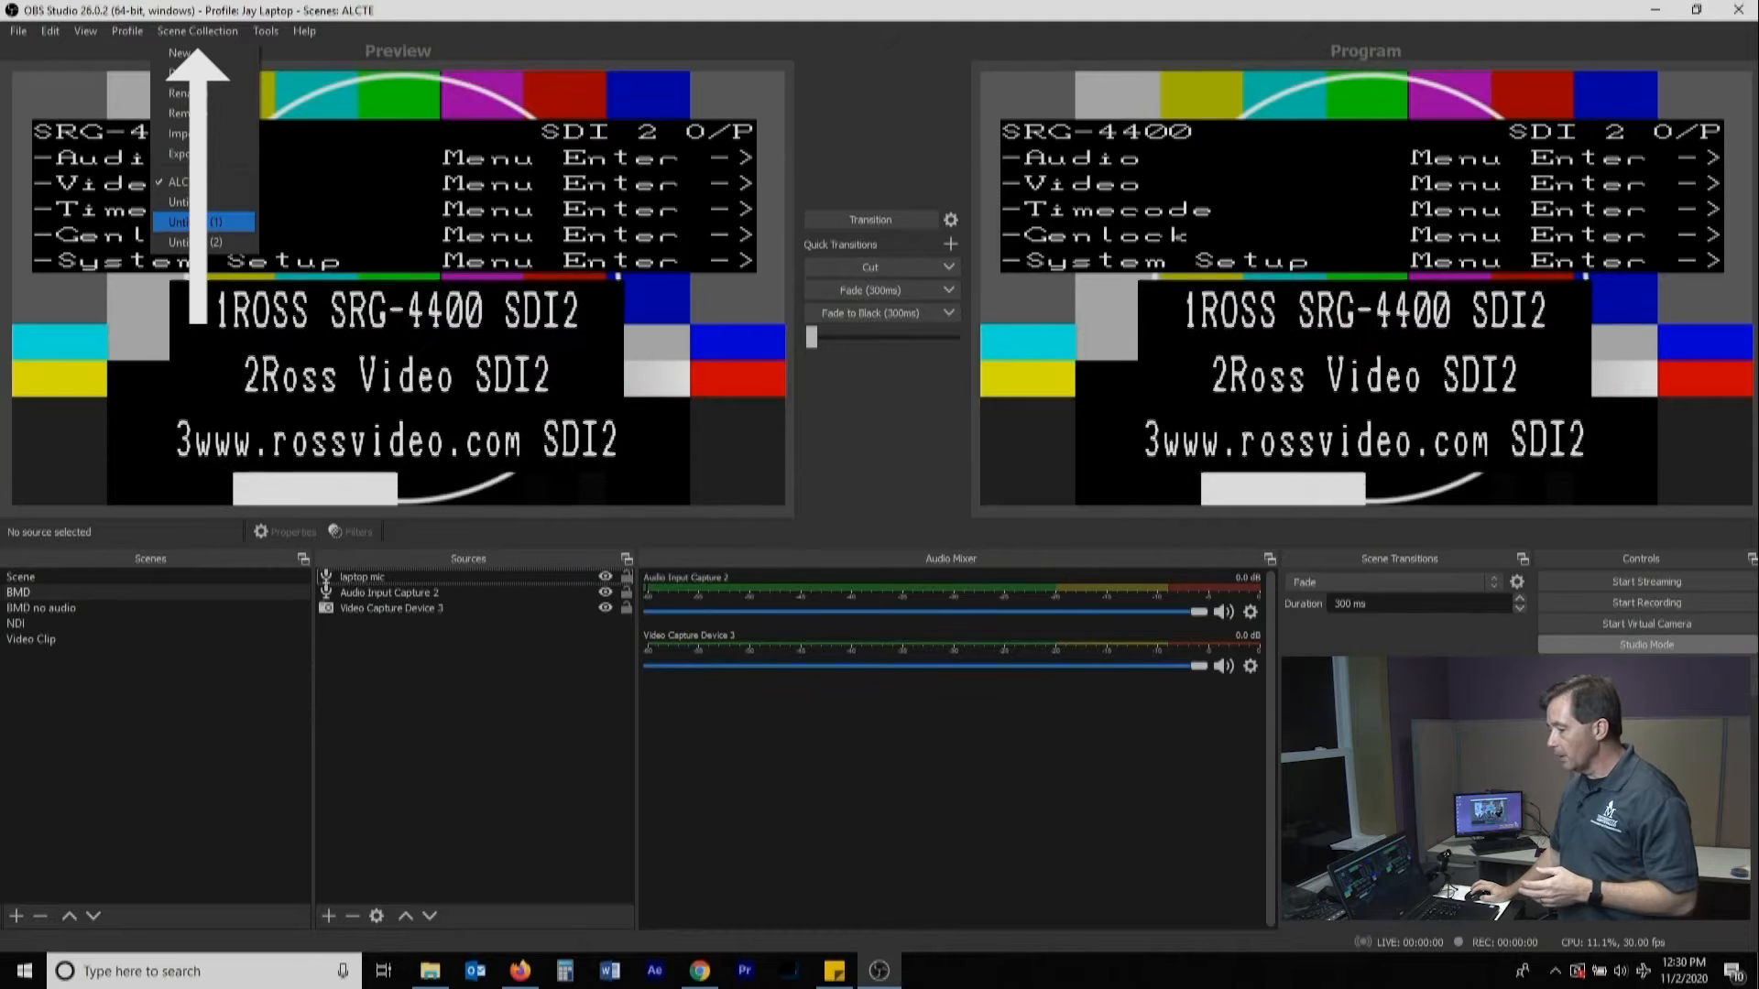
pyautogui.click(188, 221)
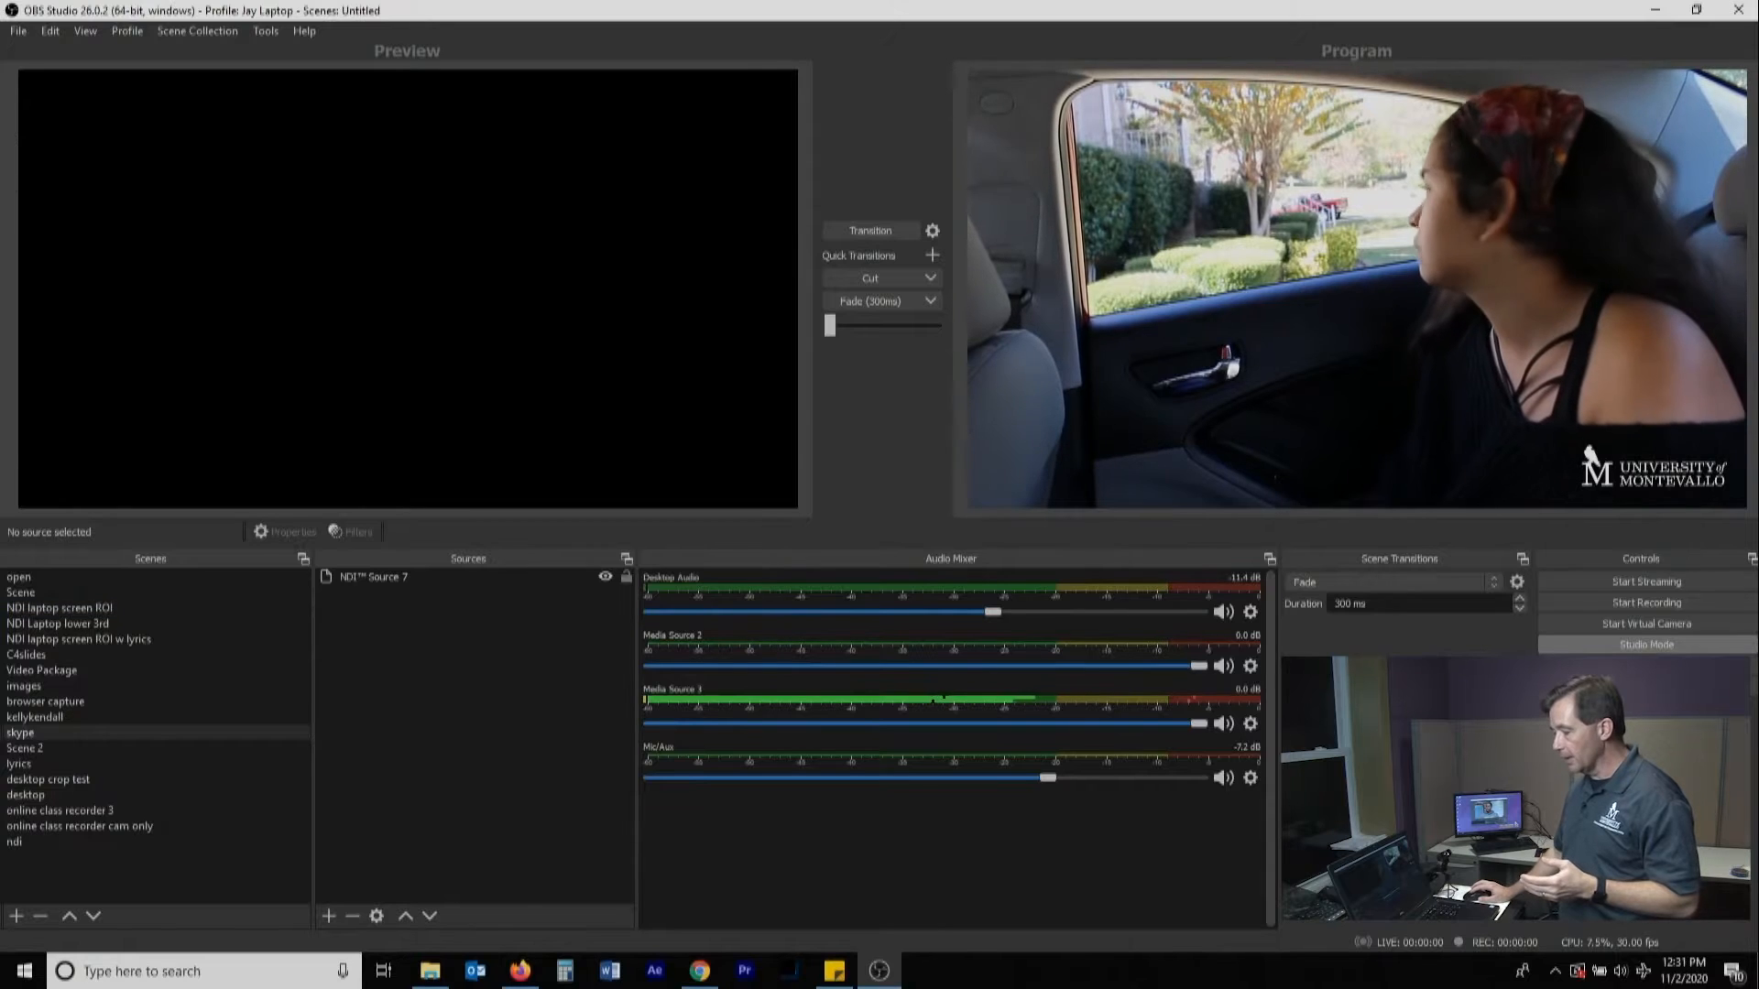
pyautogui.click(197, 32)
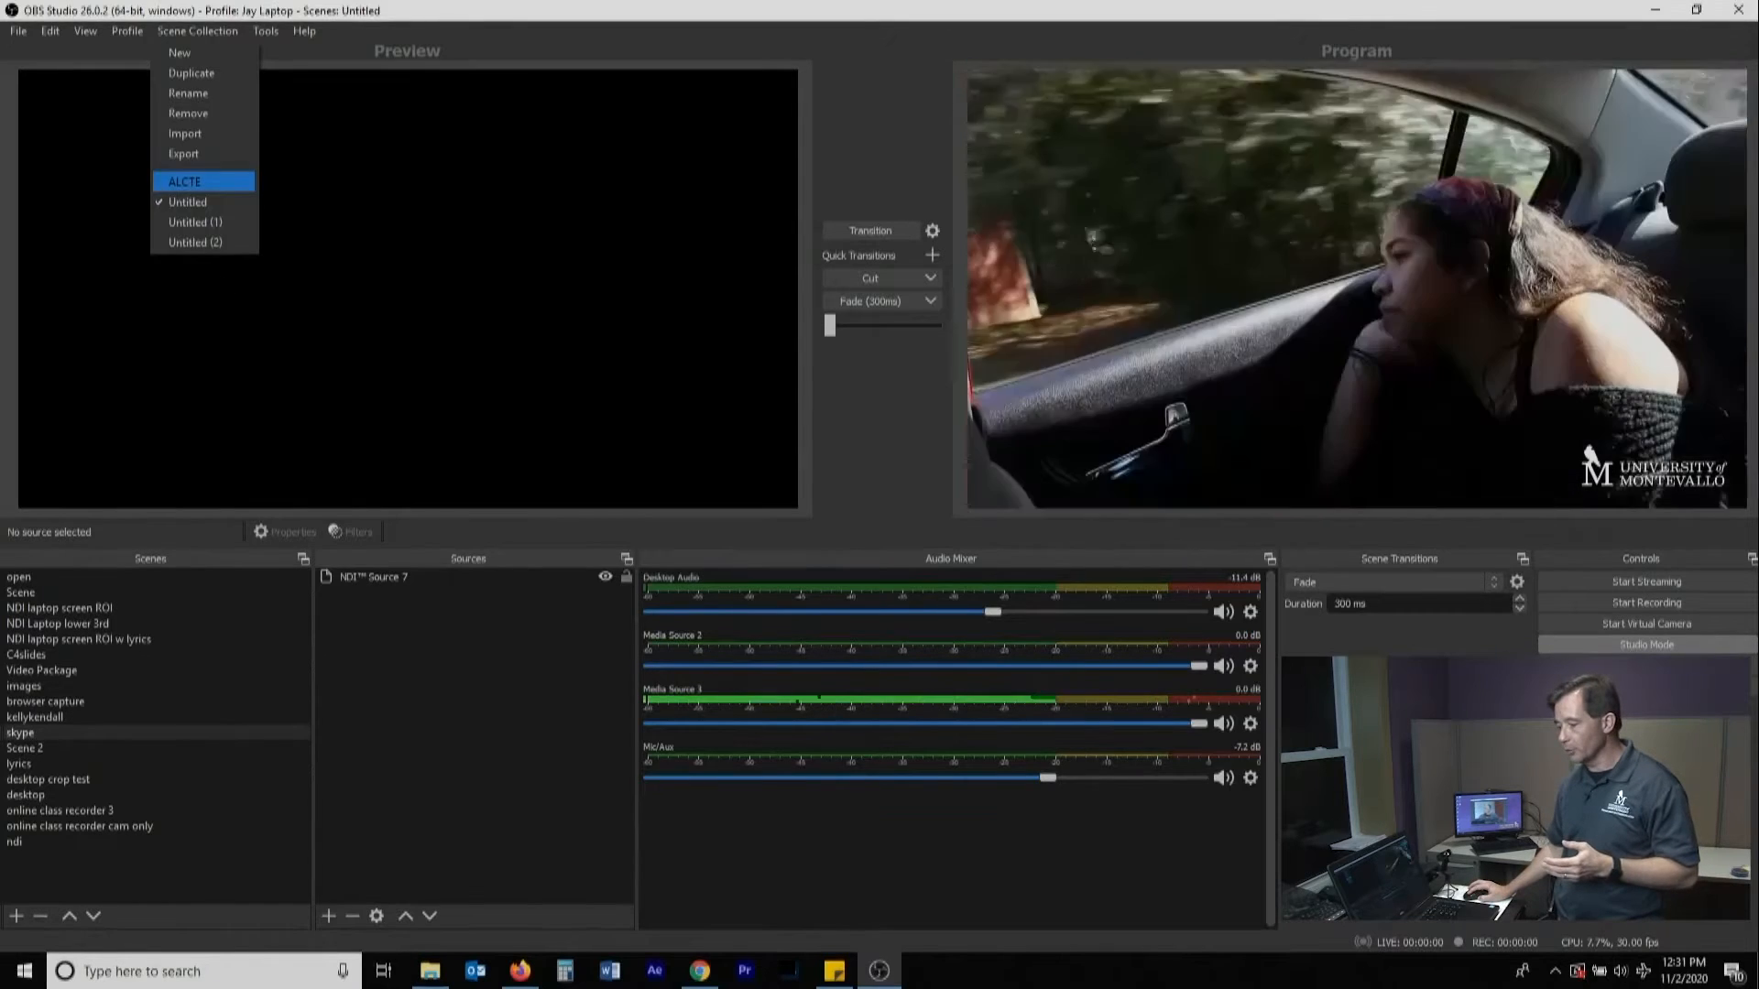
pyautogui.click(203, 182)
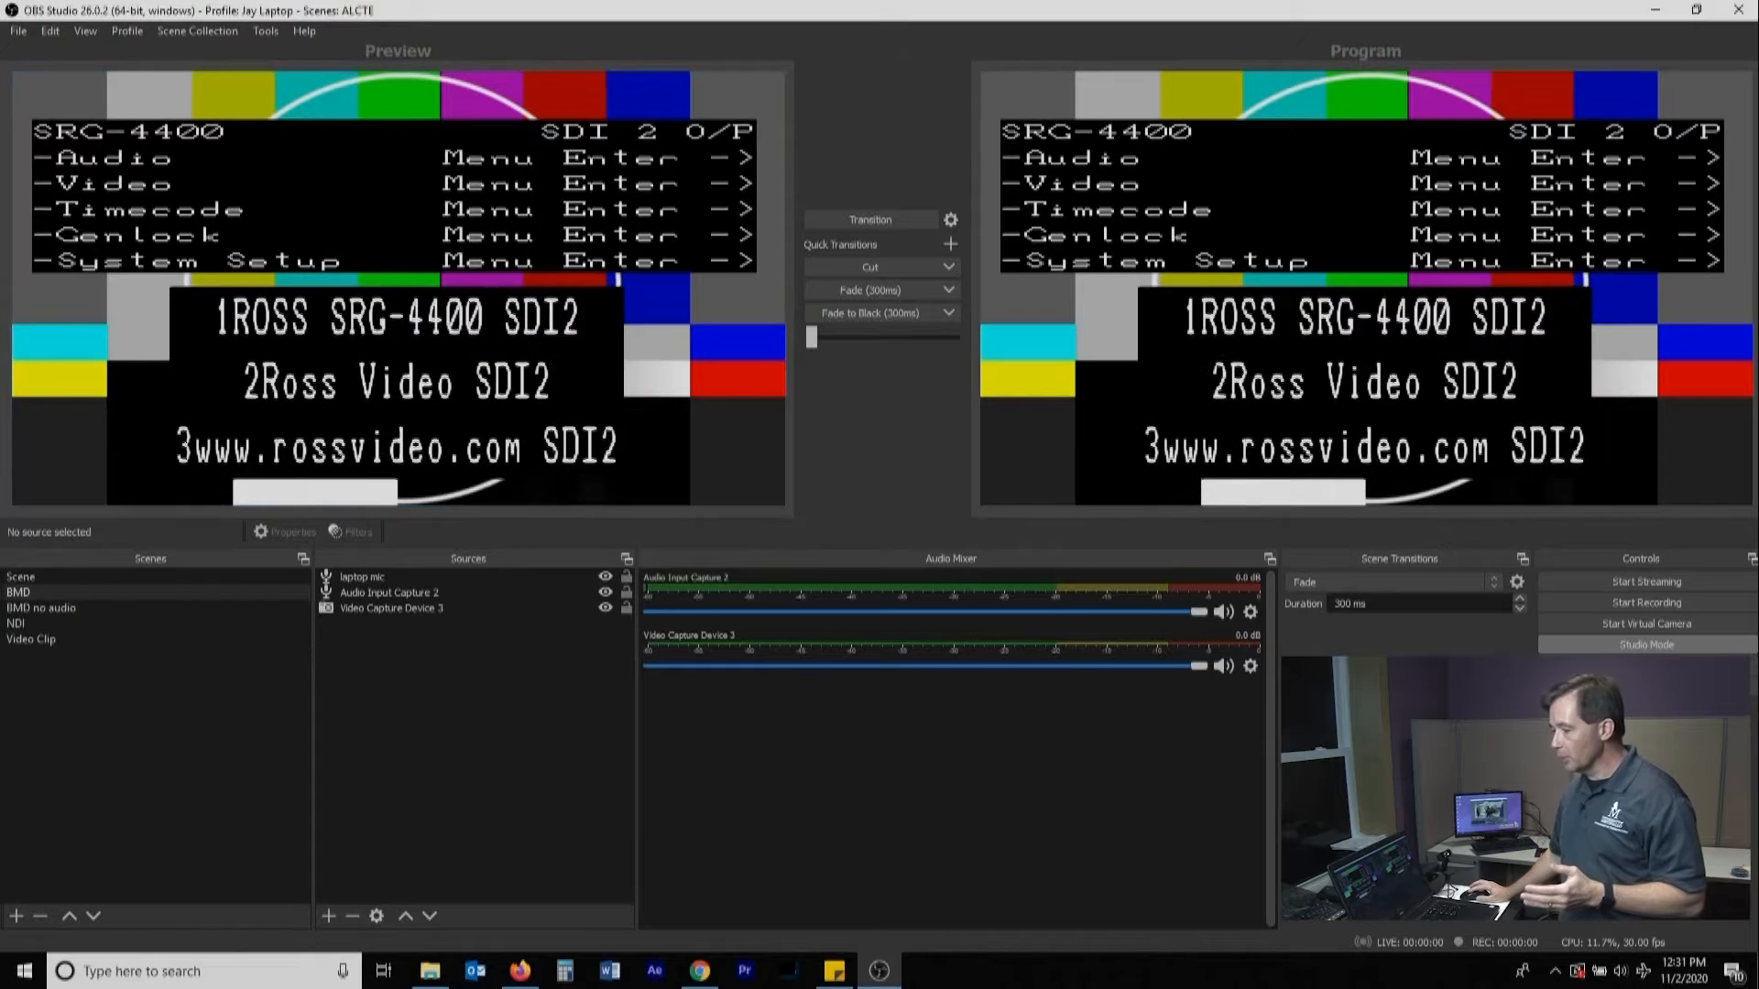
pyautogui.click(18, 31)
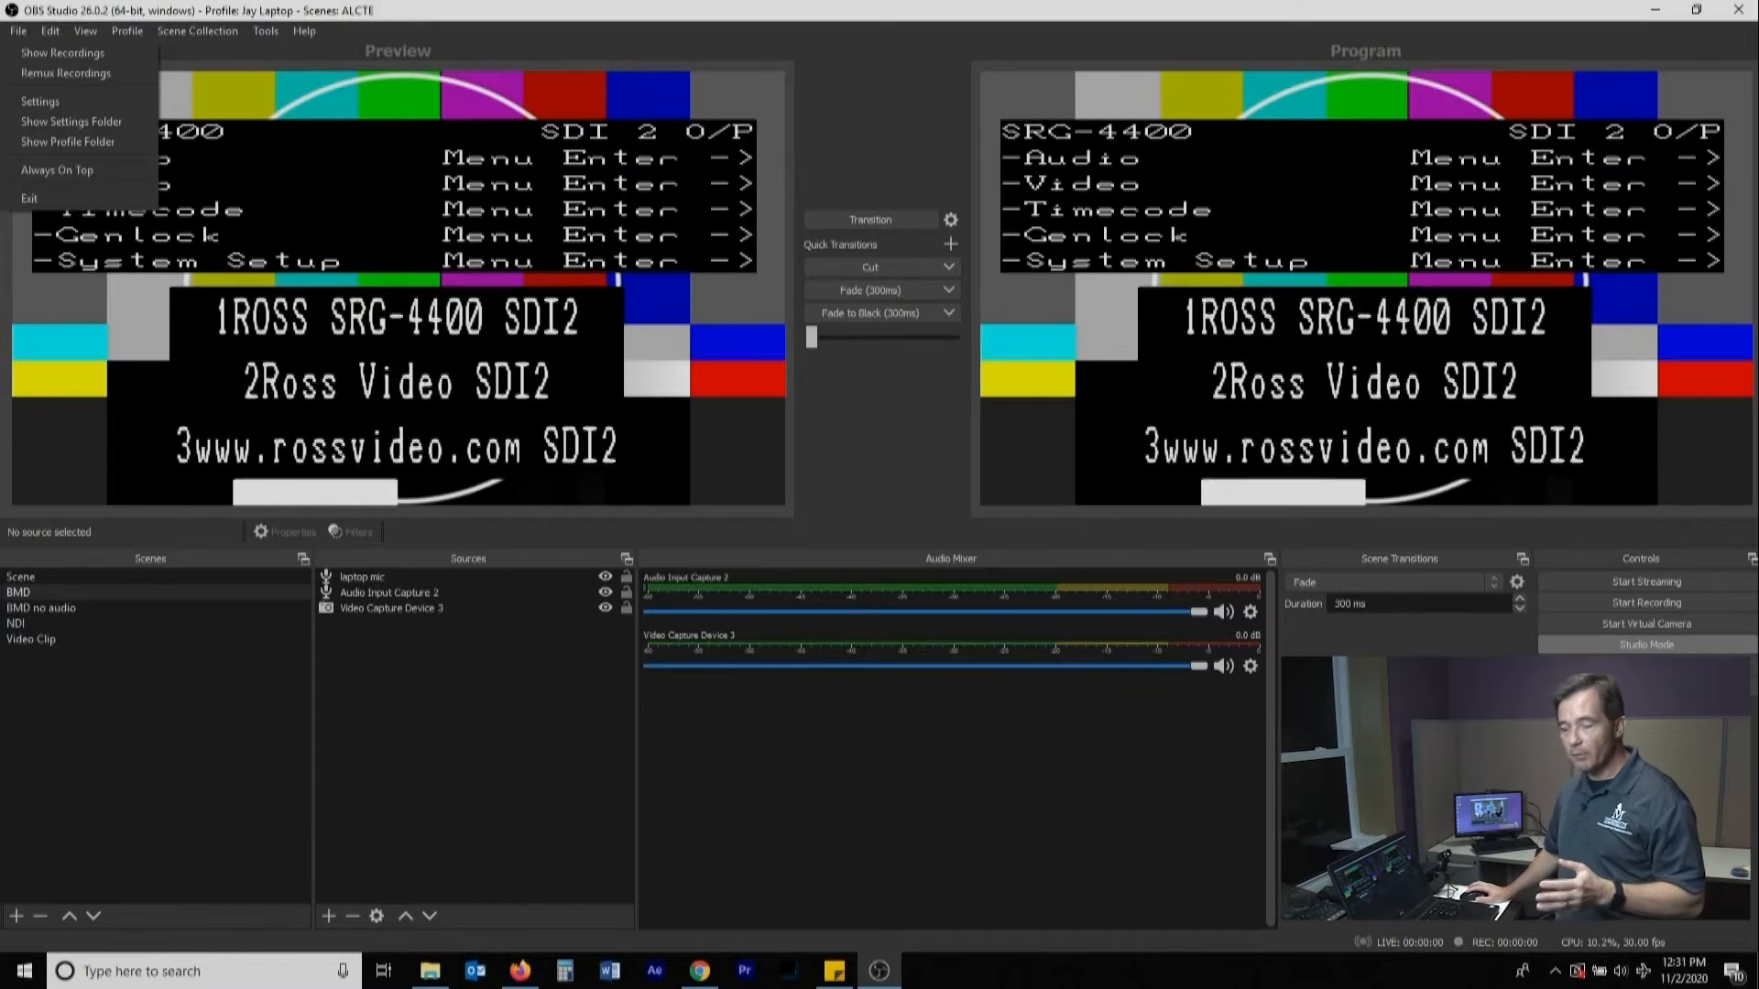
pyautogui.press('Right')
pyautogui.press('Right')
pyautogui.press('Right')
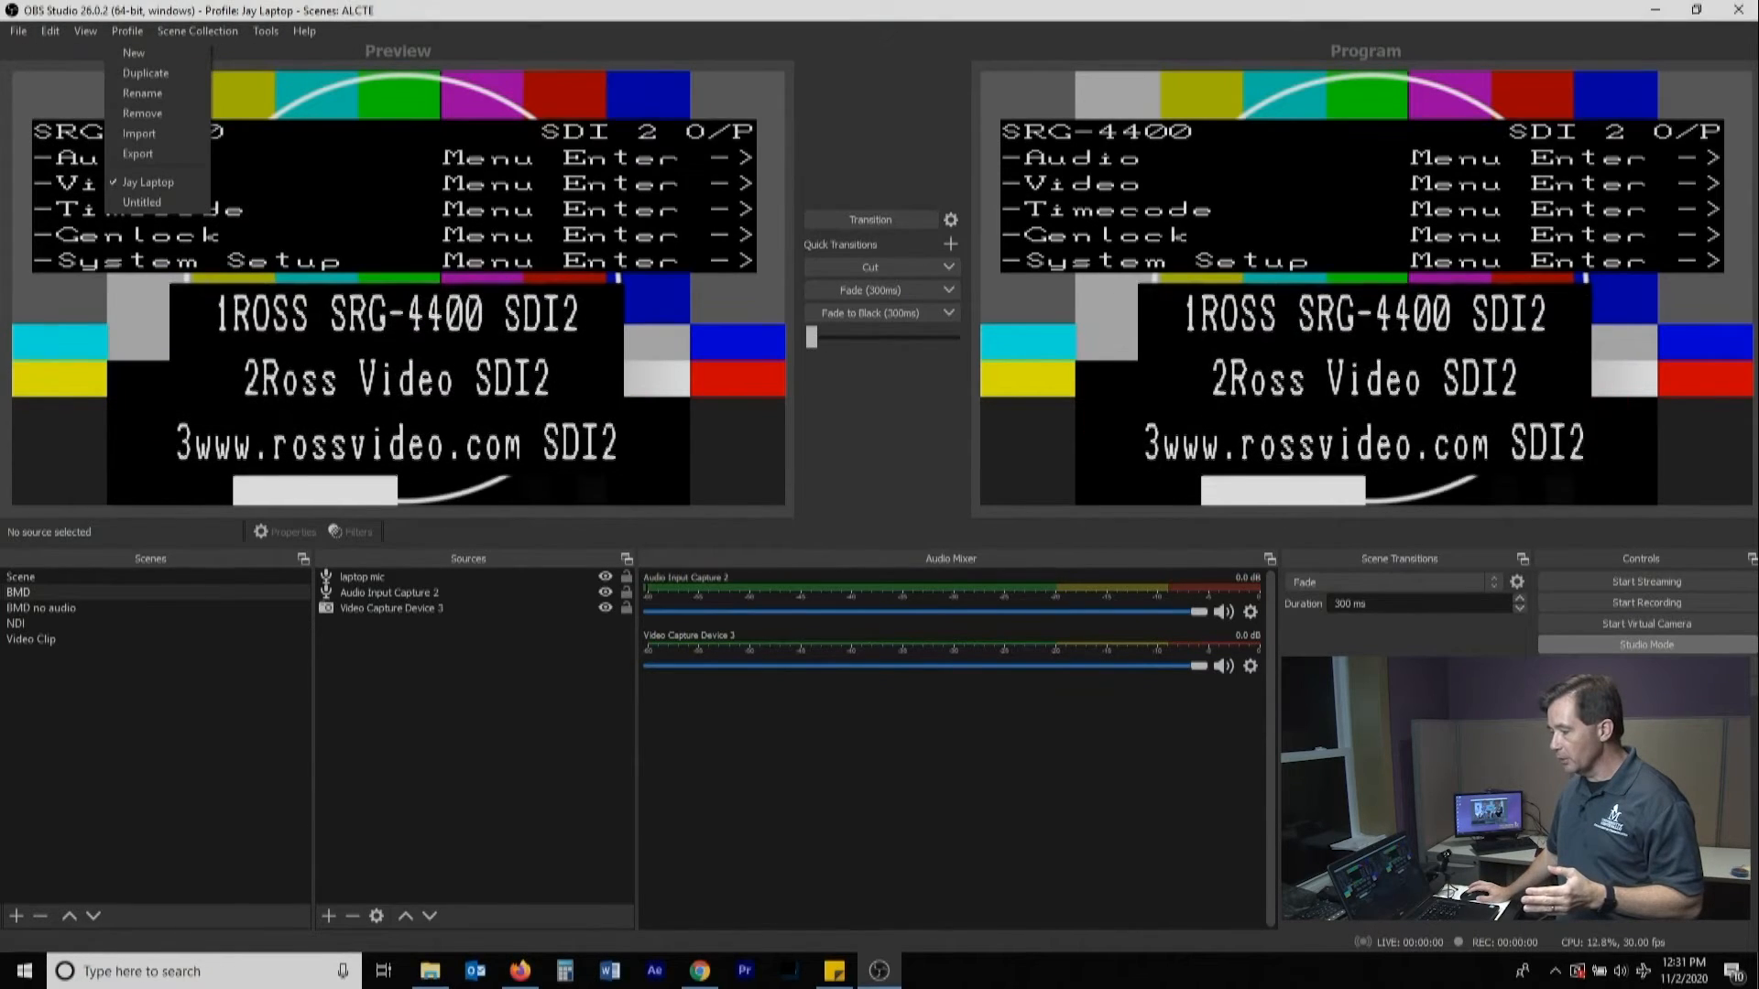
pyautogui.press('Right')
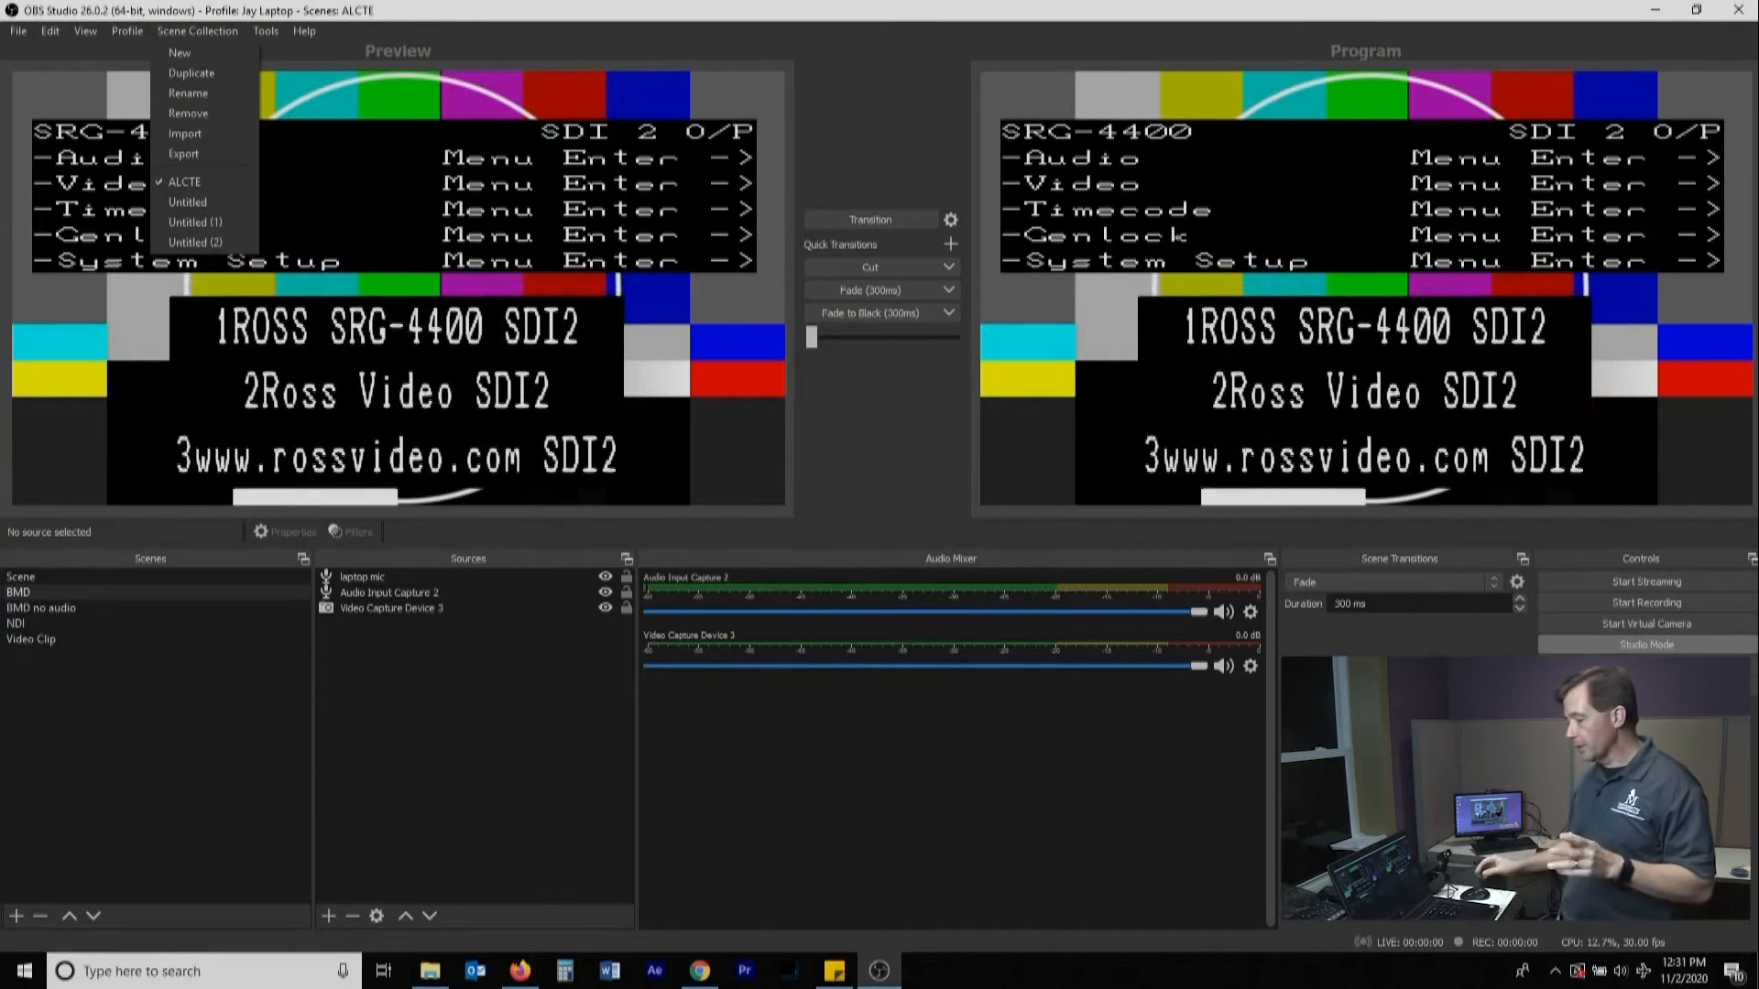
pyautogui.press('Escape')
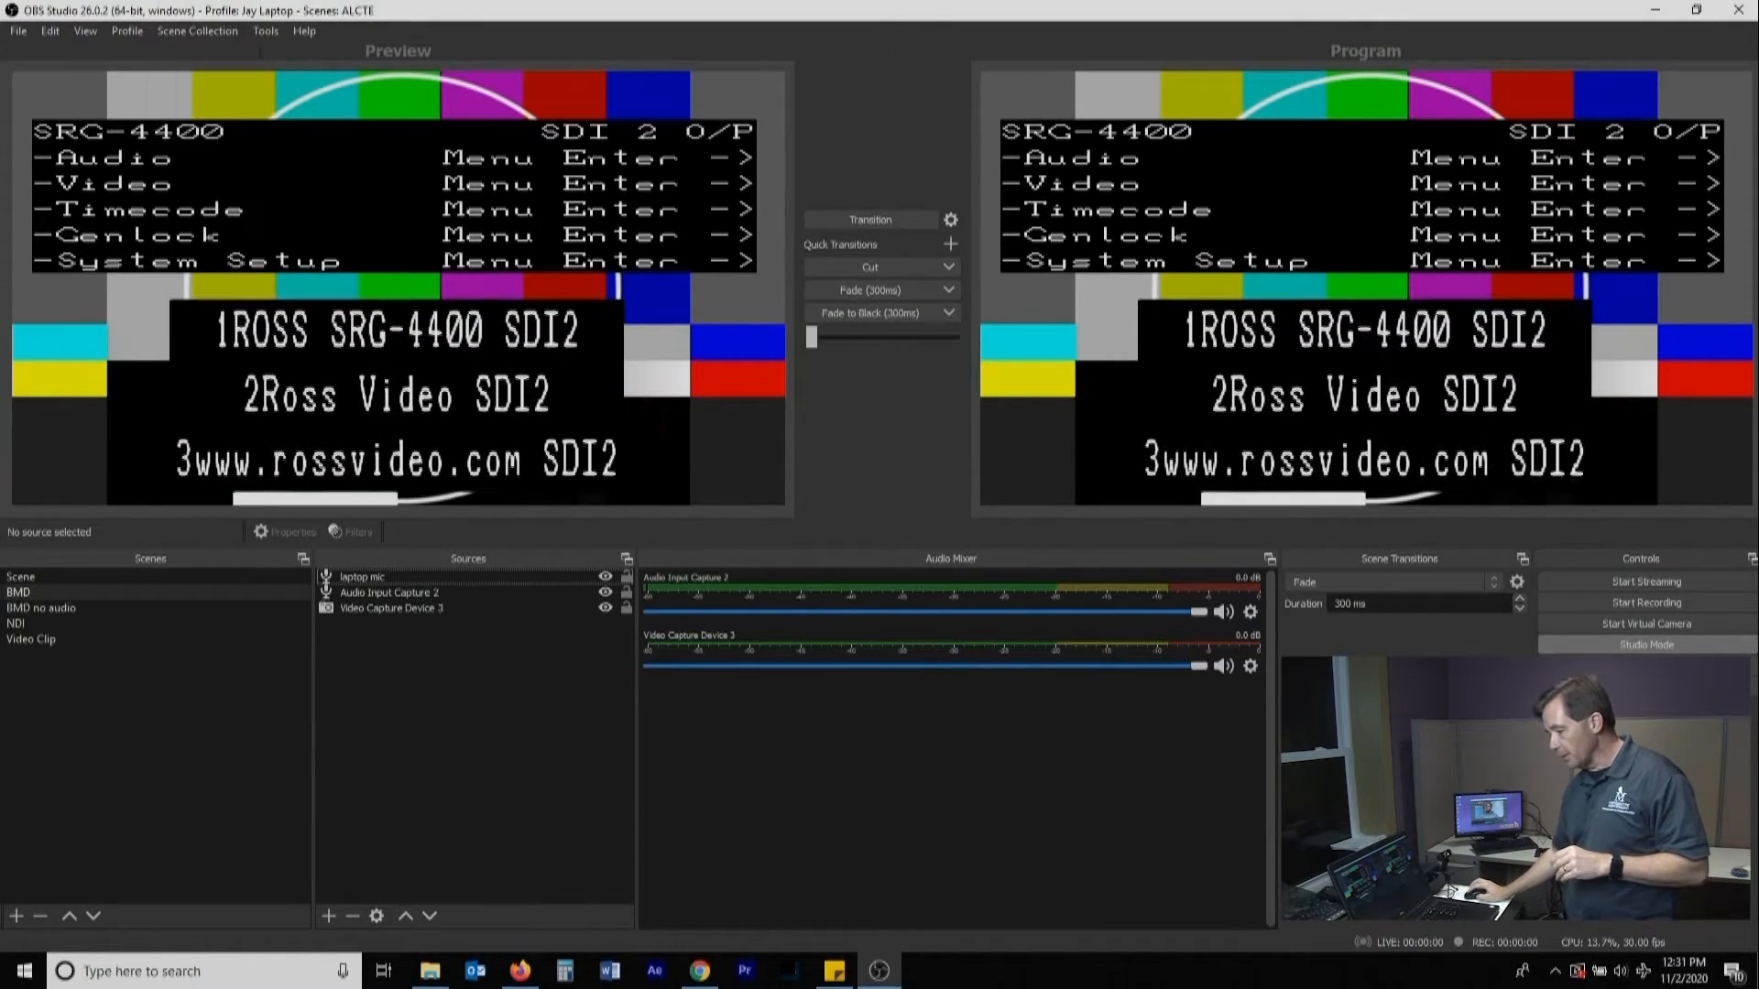
# - Duplicate the BMD scene and name the copy "image"
pyautogui.click(42, 609)
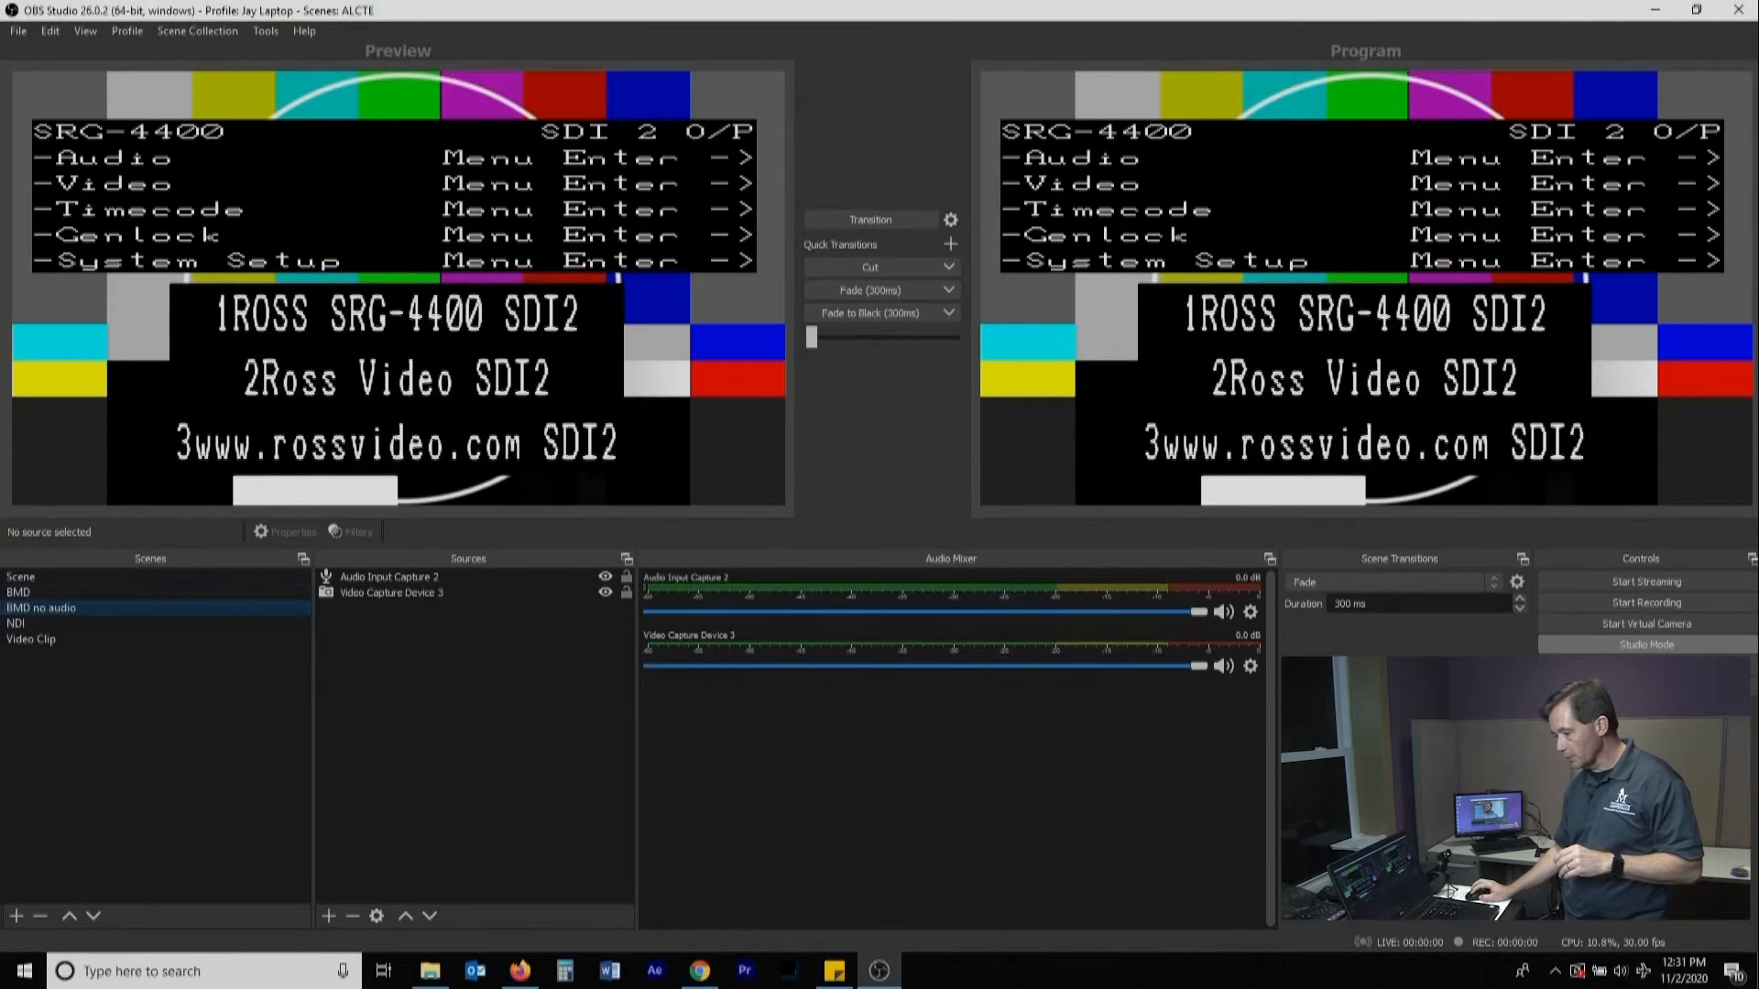
pyautogui.click(18, 593)
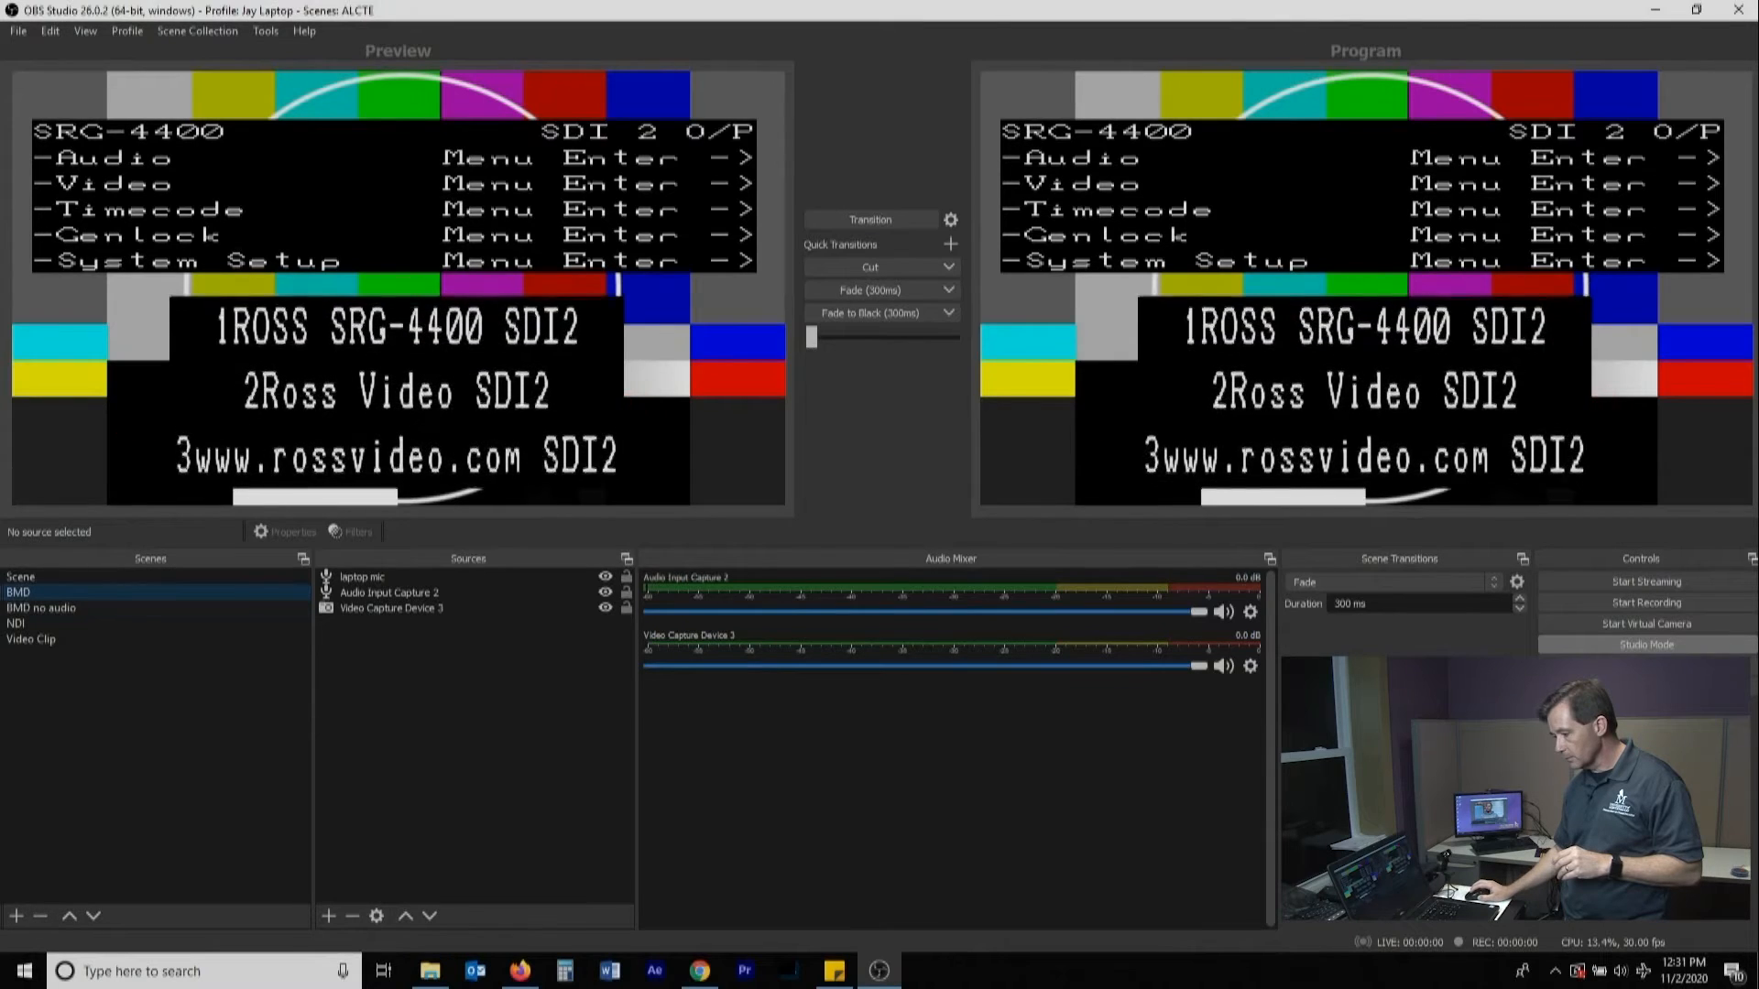
pyautogui.rightClick(53, 598)
pyautogui.click(94, 637)
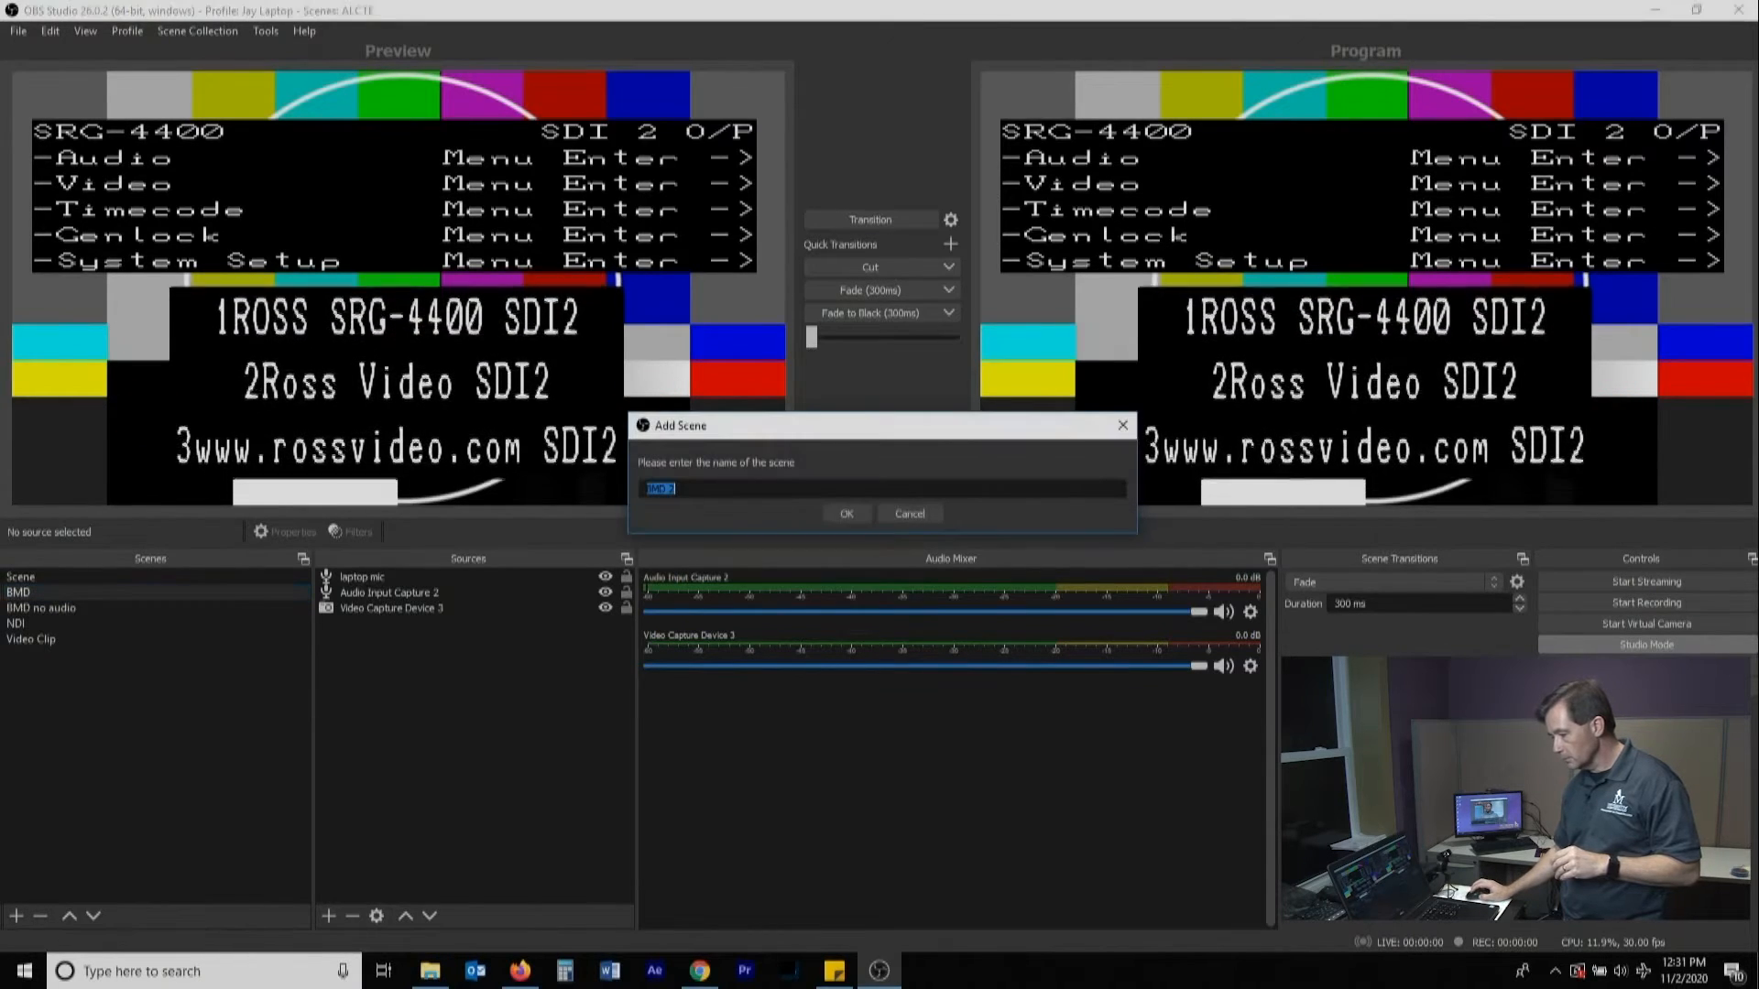
pyautogui.write('image')
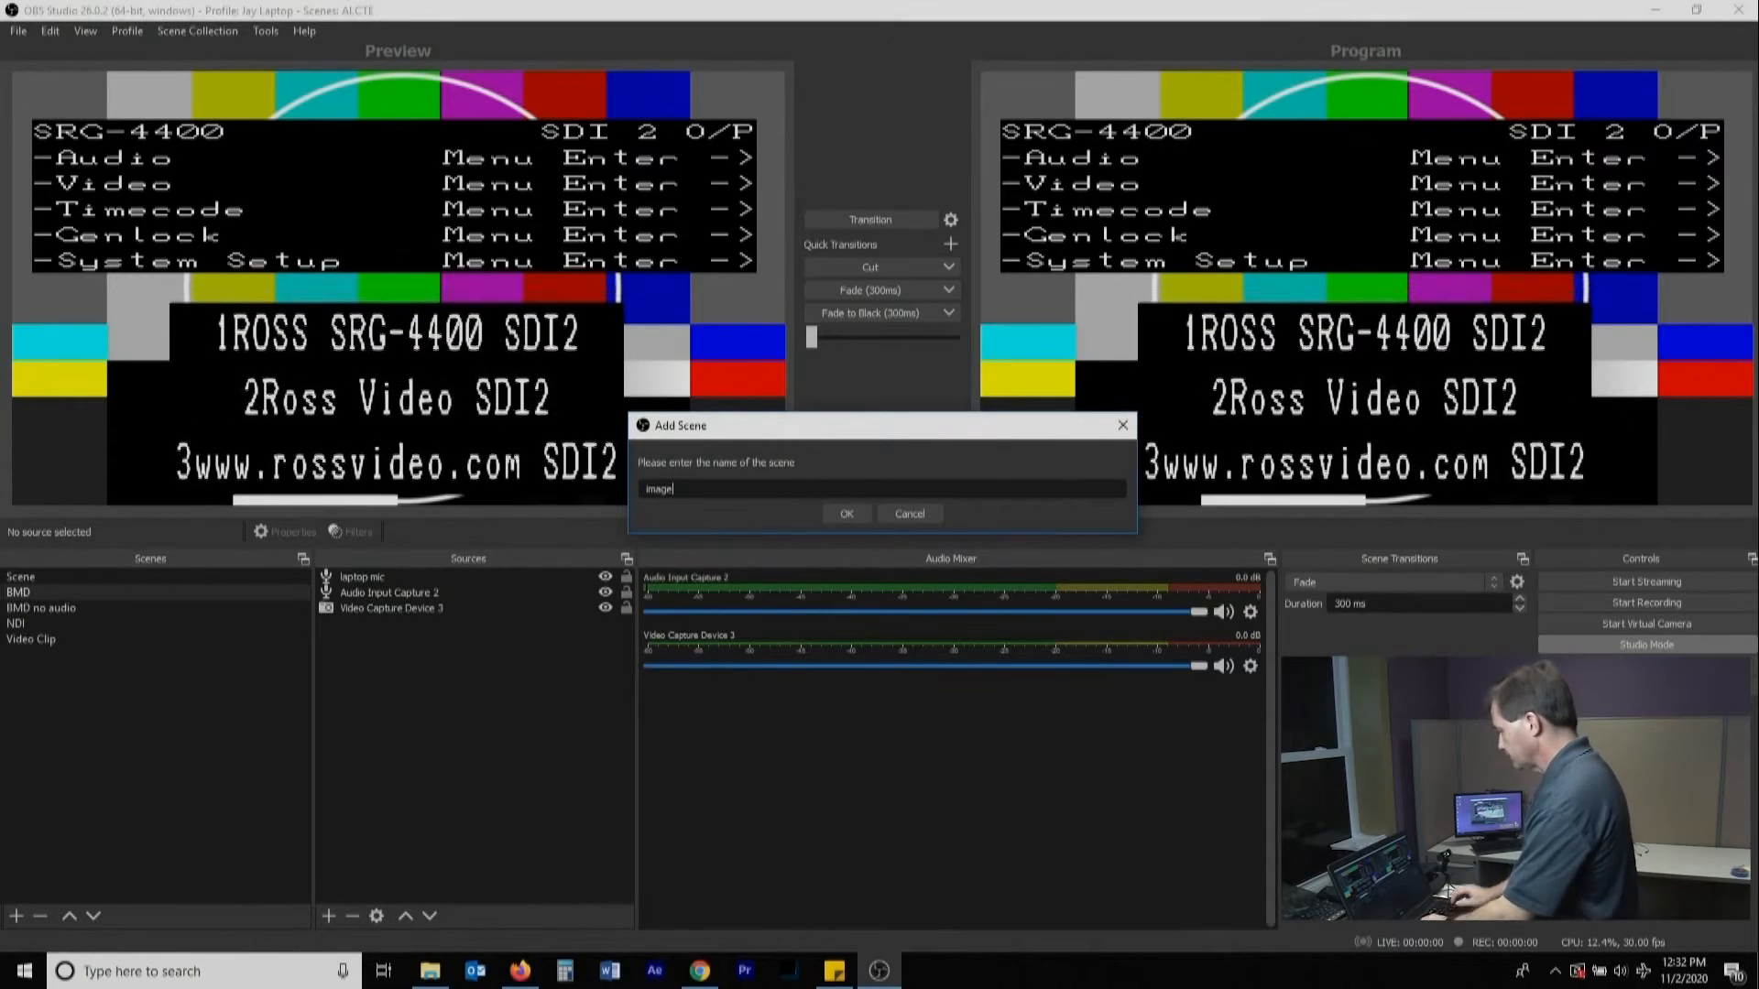
pyautogui.press('Return')
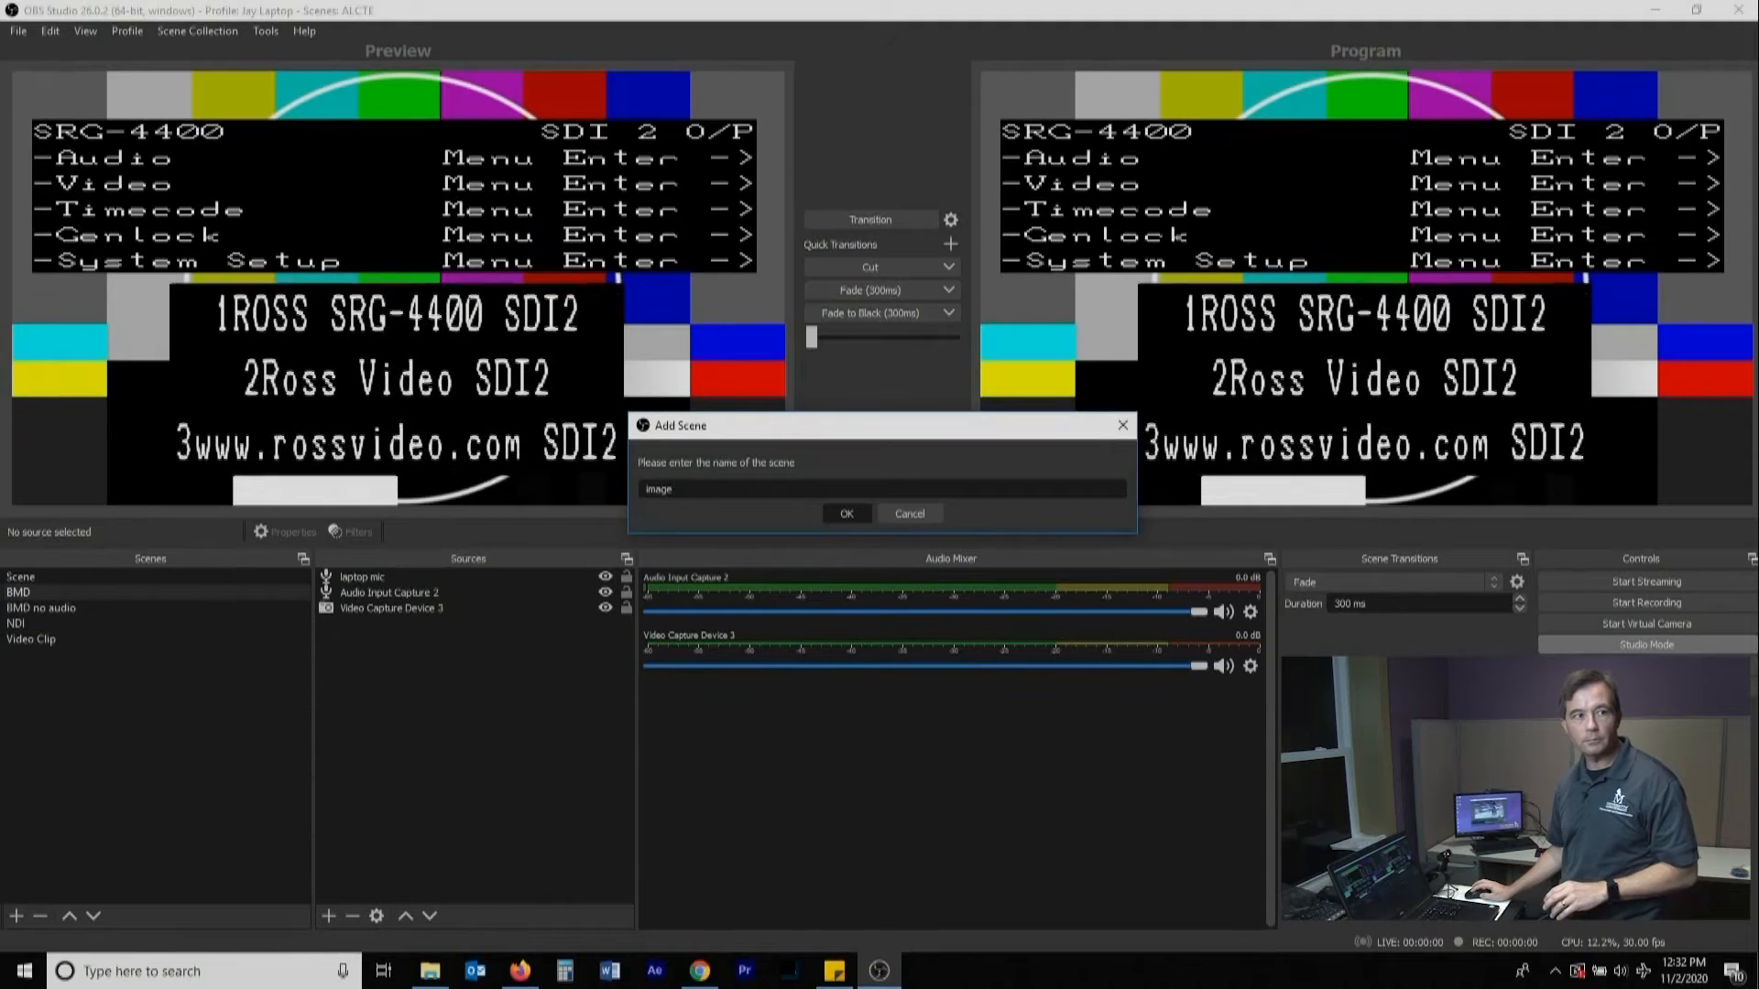
pyautogui.press('Return')
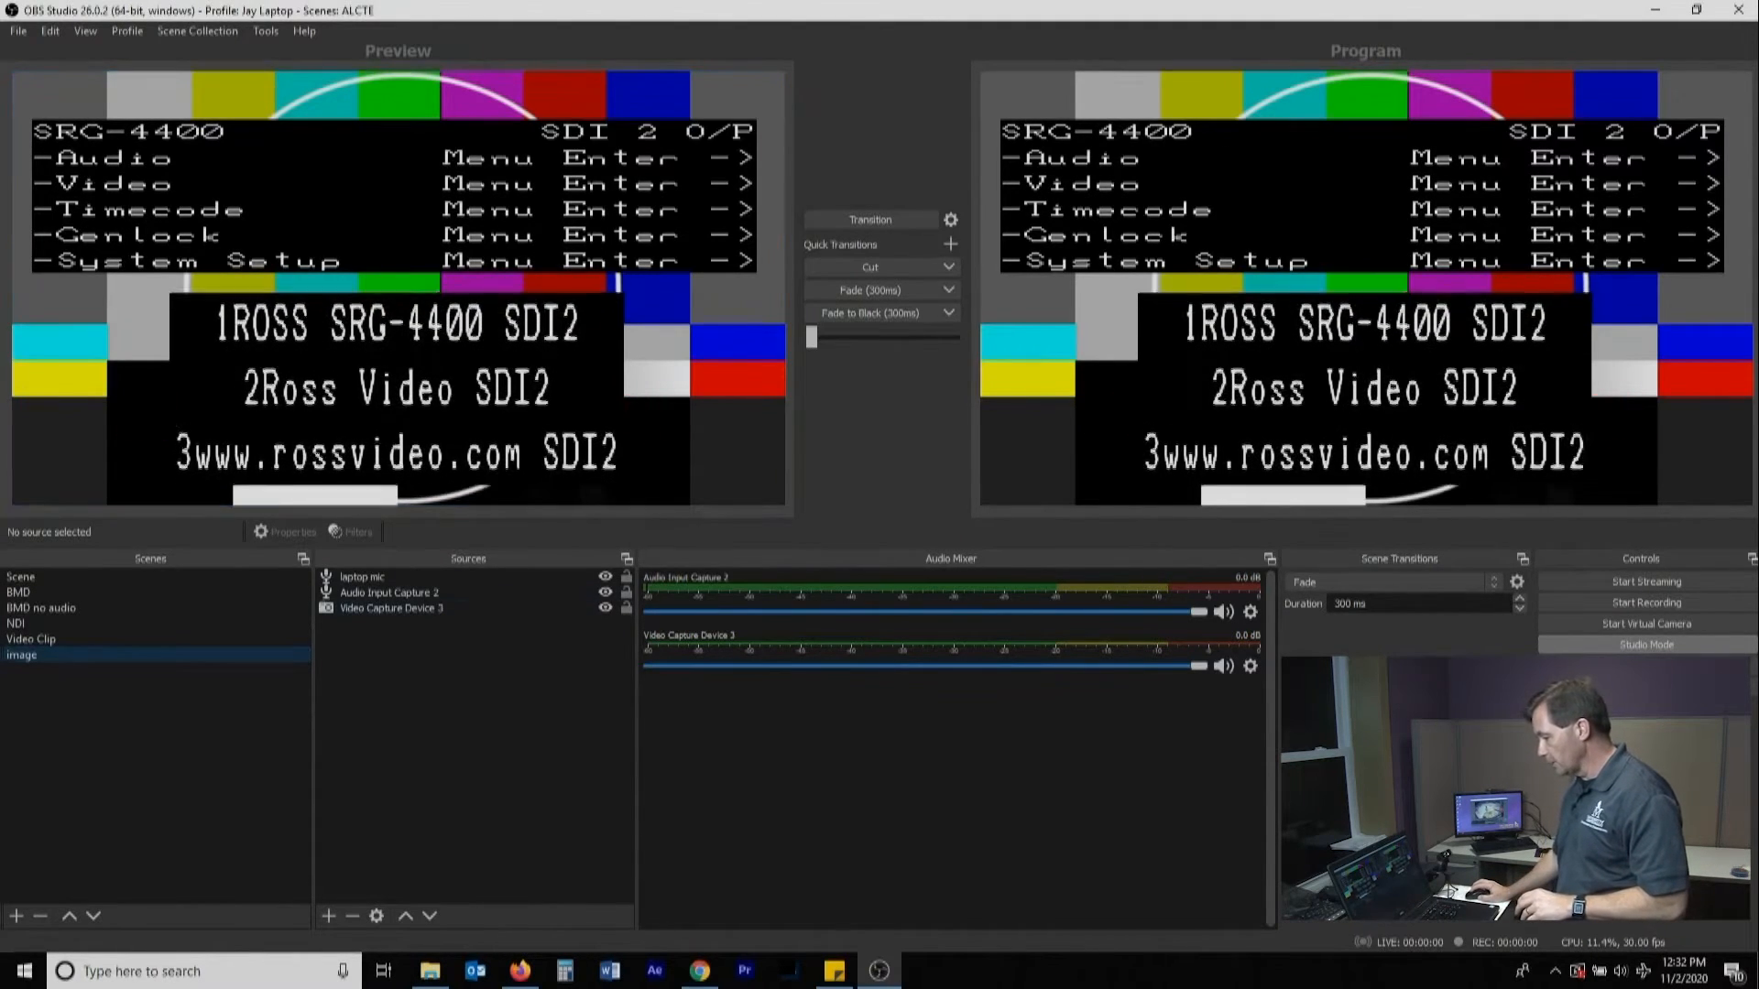
# - Cut the image scene to program, bring it back into the preview and hide its Video Capture Device 3 source
pyautogui.click(870, 268)
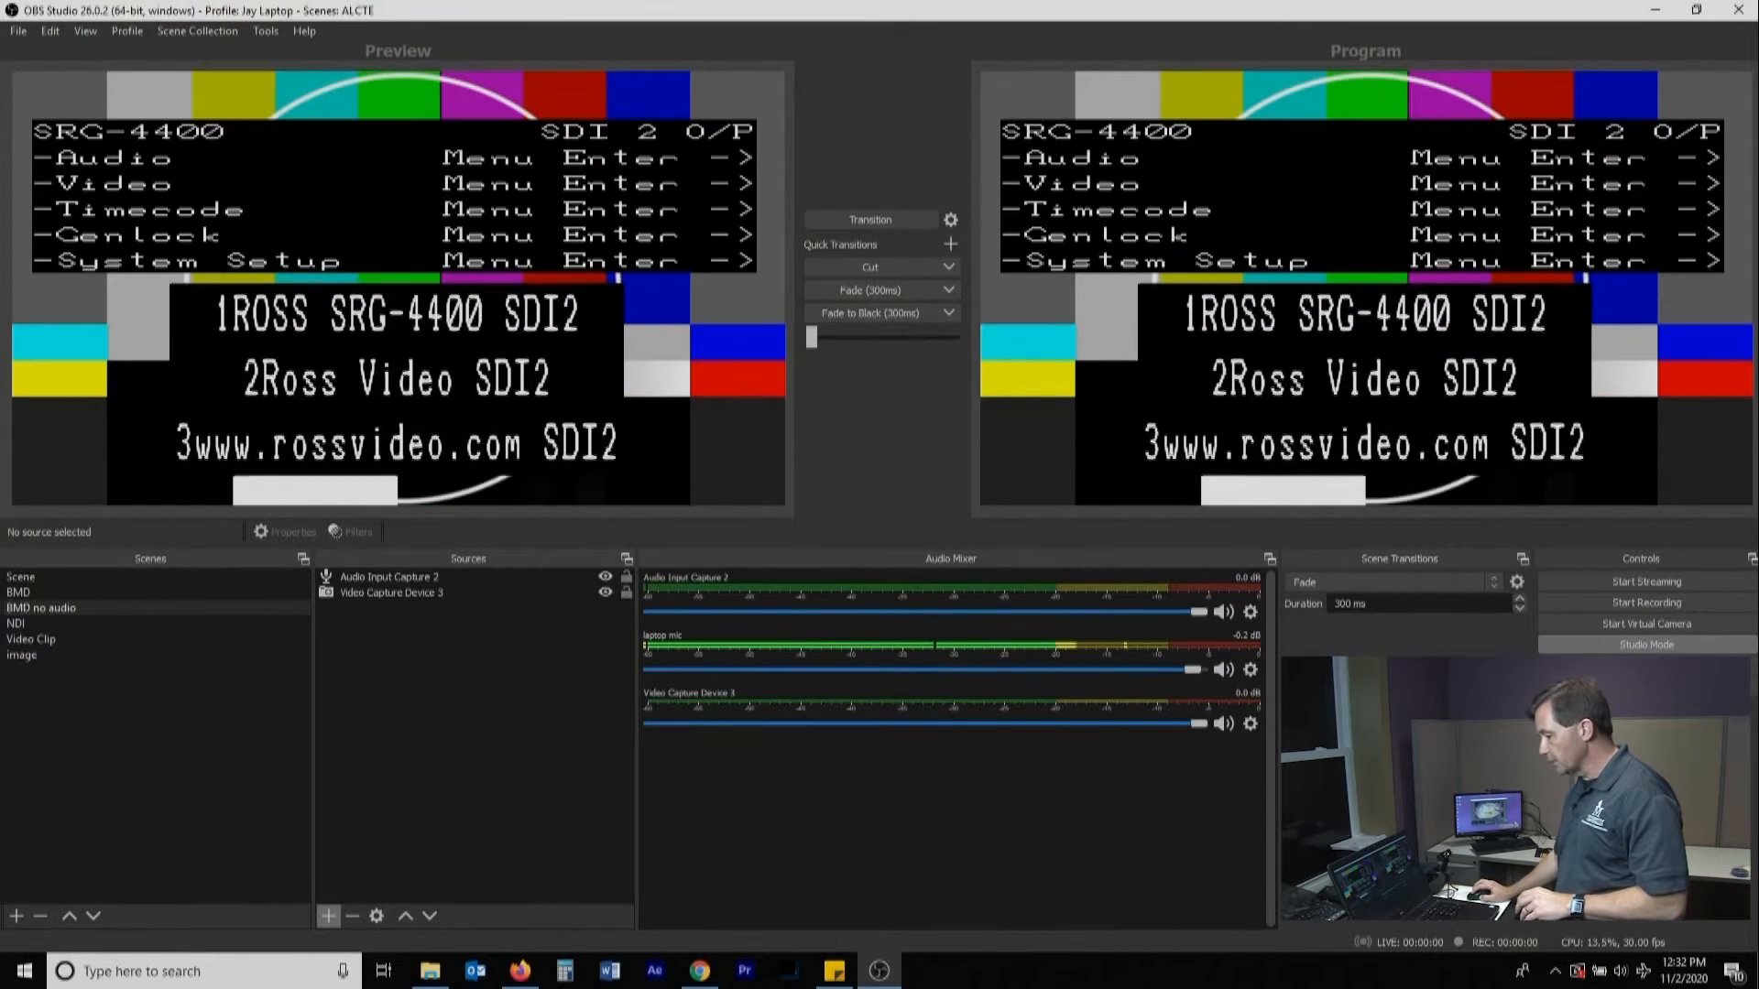
pyautogui.click(37, 655)
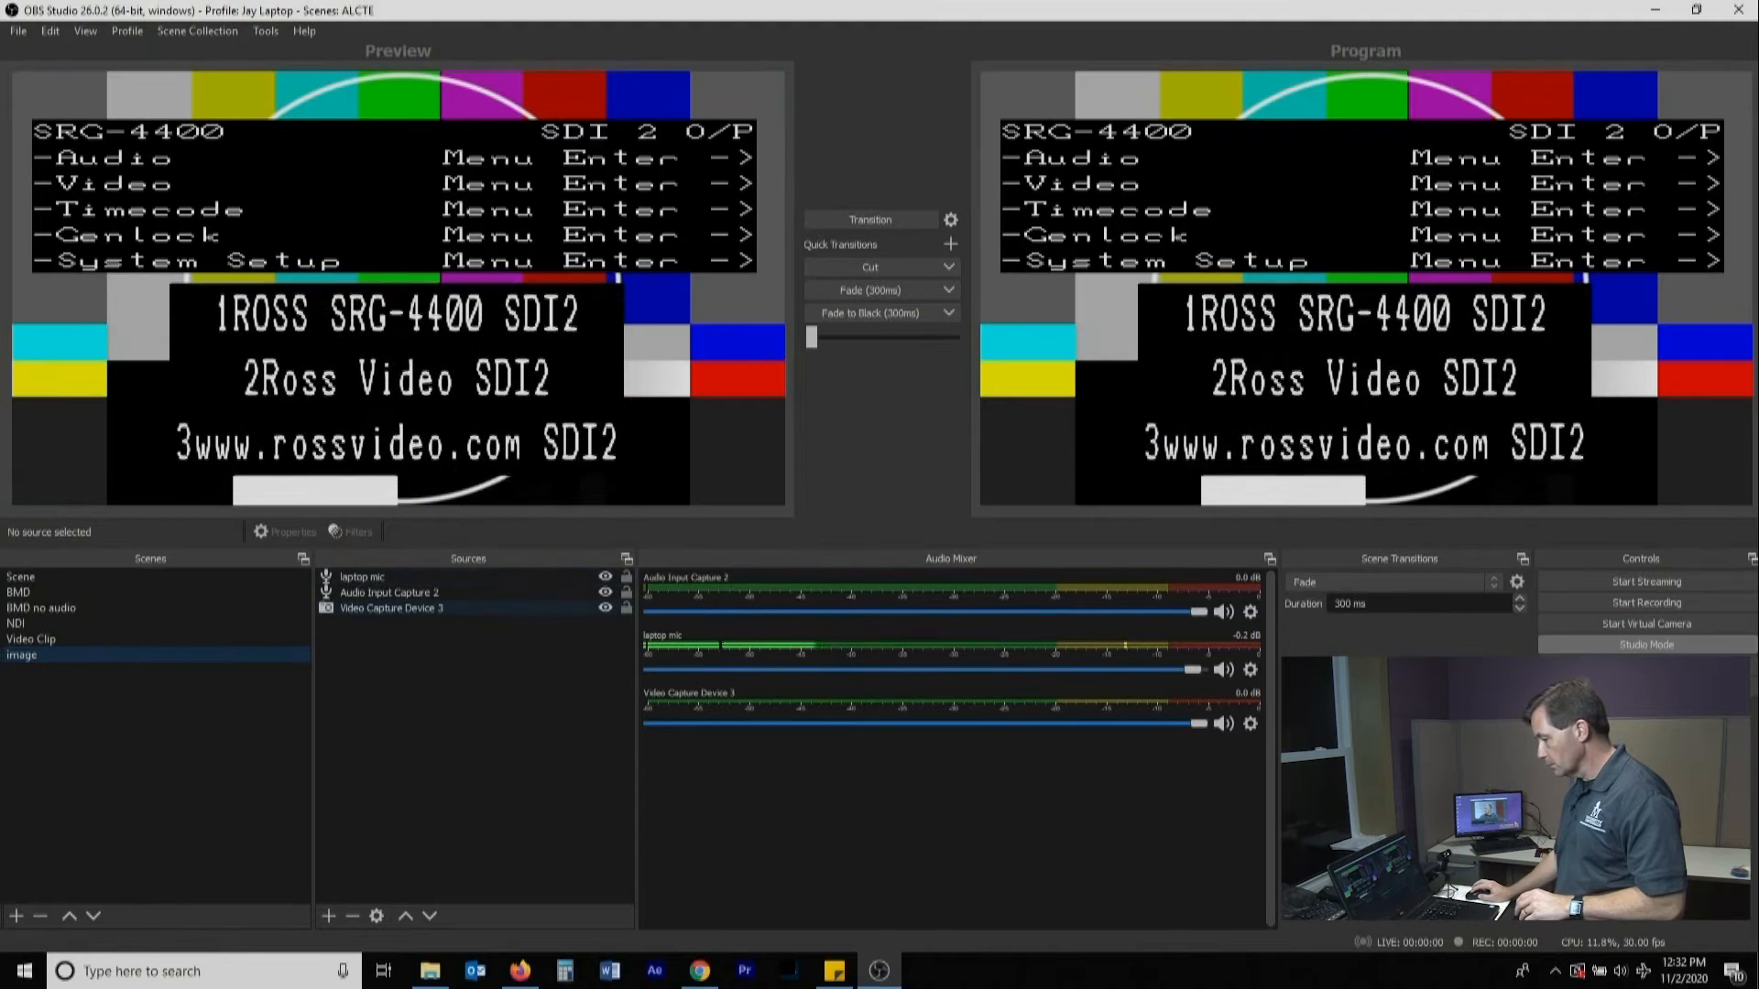
pyautogui.click(606, 608)
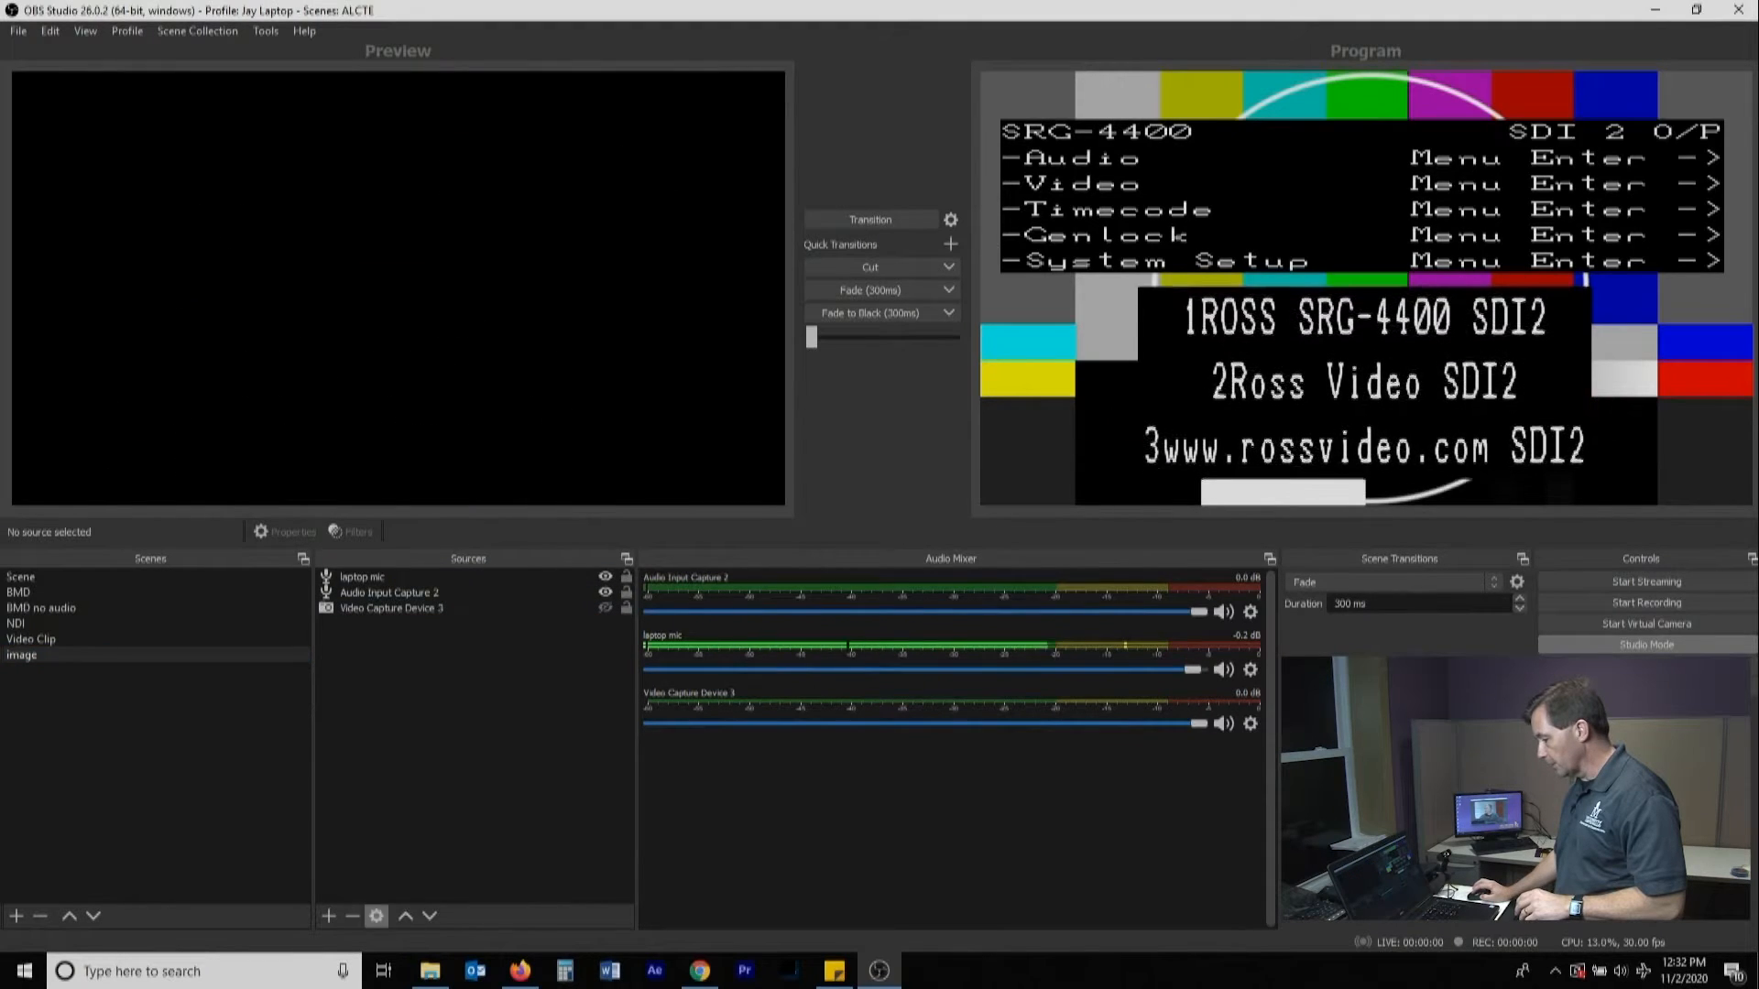
# - Add a new Image source to the image scene using 20200904_100351 from the Strong Hall pictures folder
pyautogui.click(328, 916)
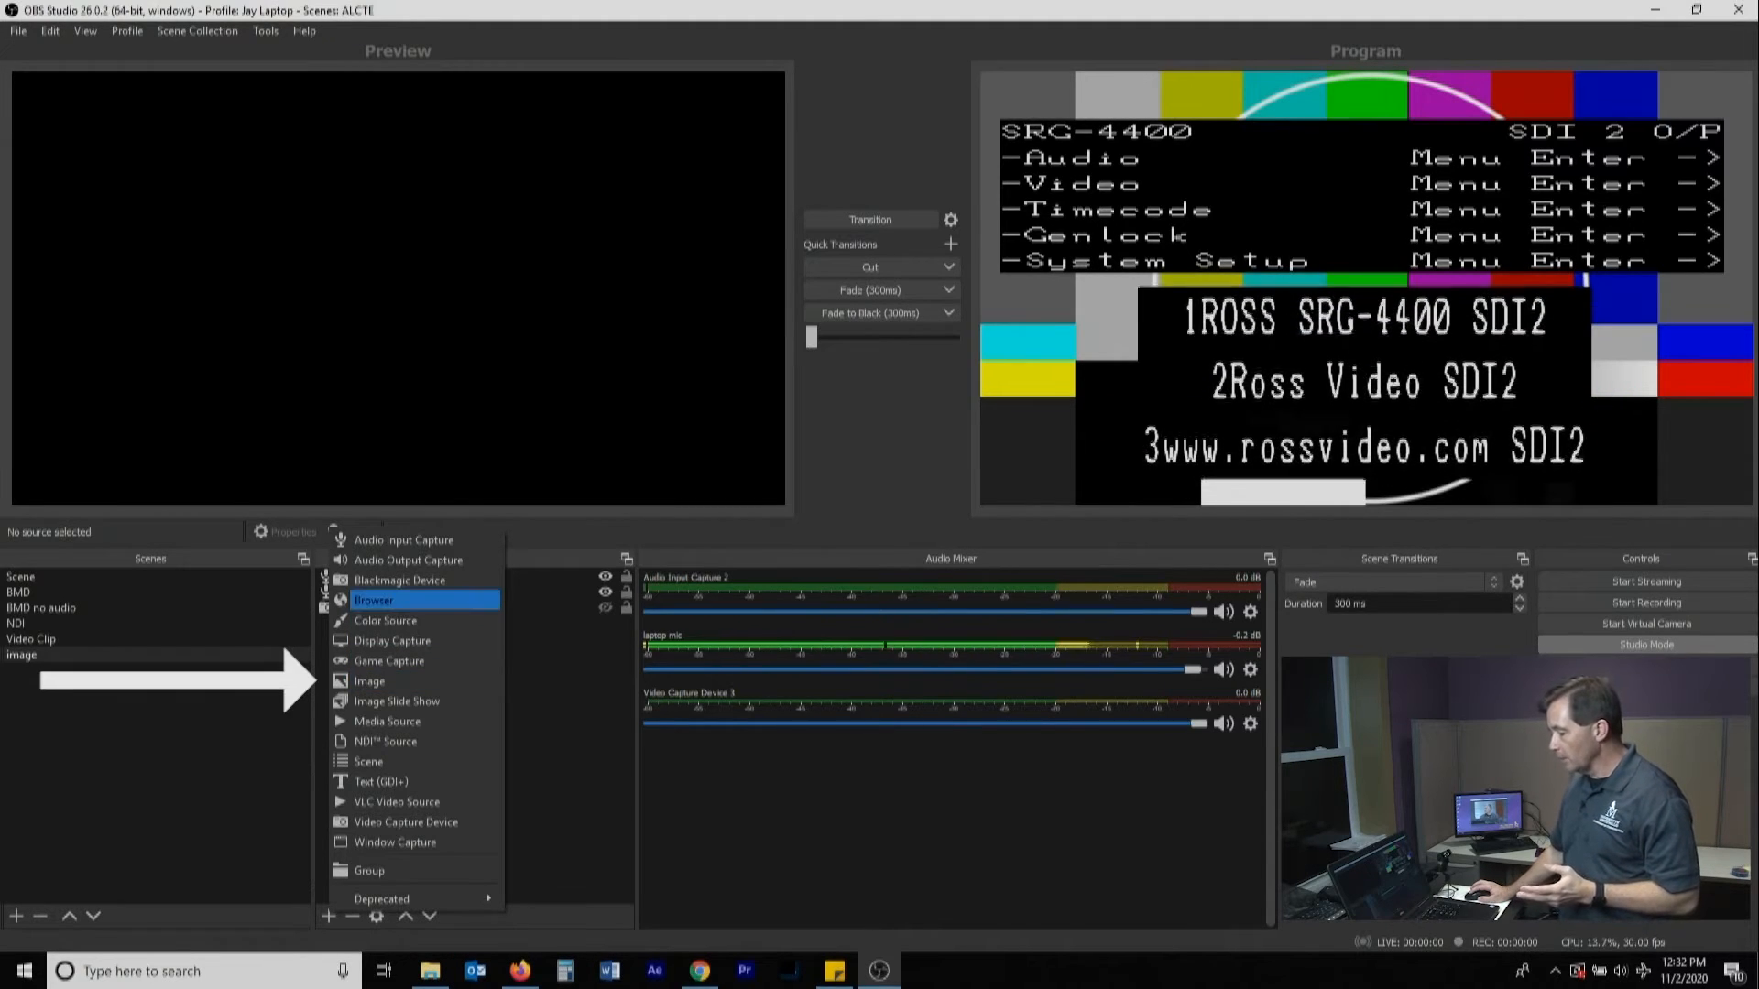
pyautogui.click(403, 680)
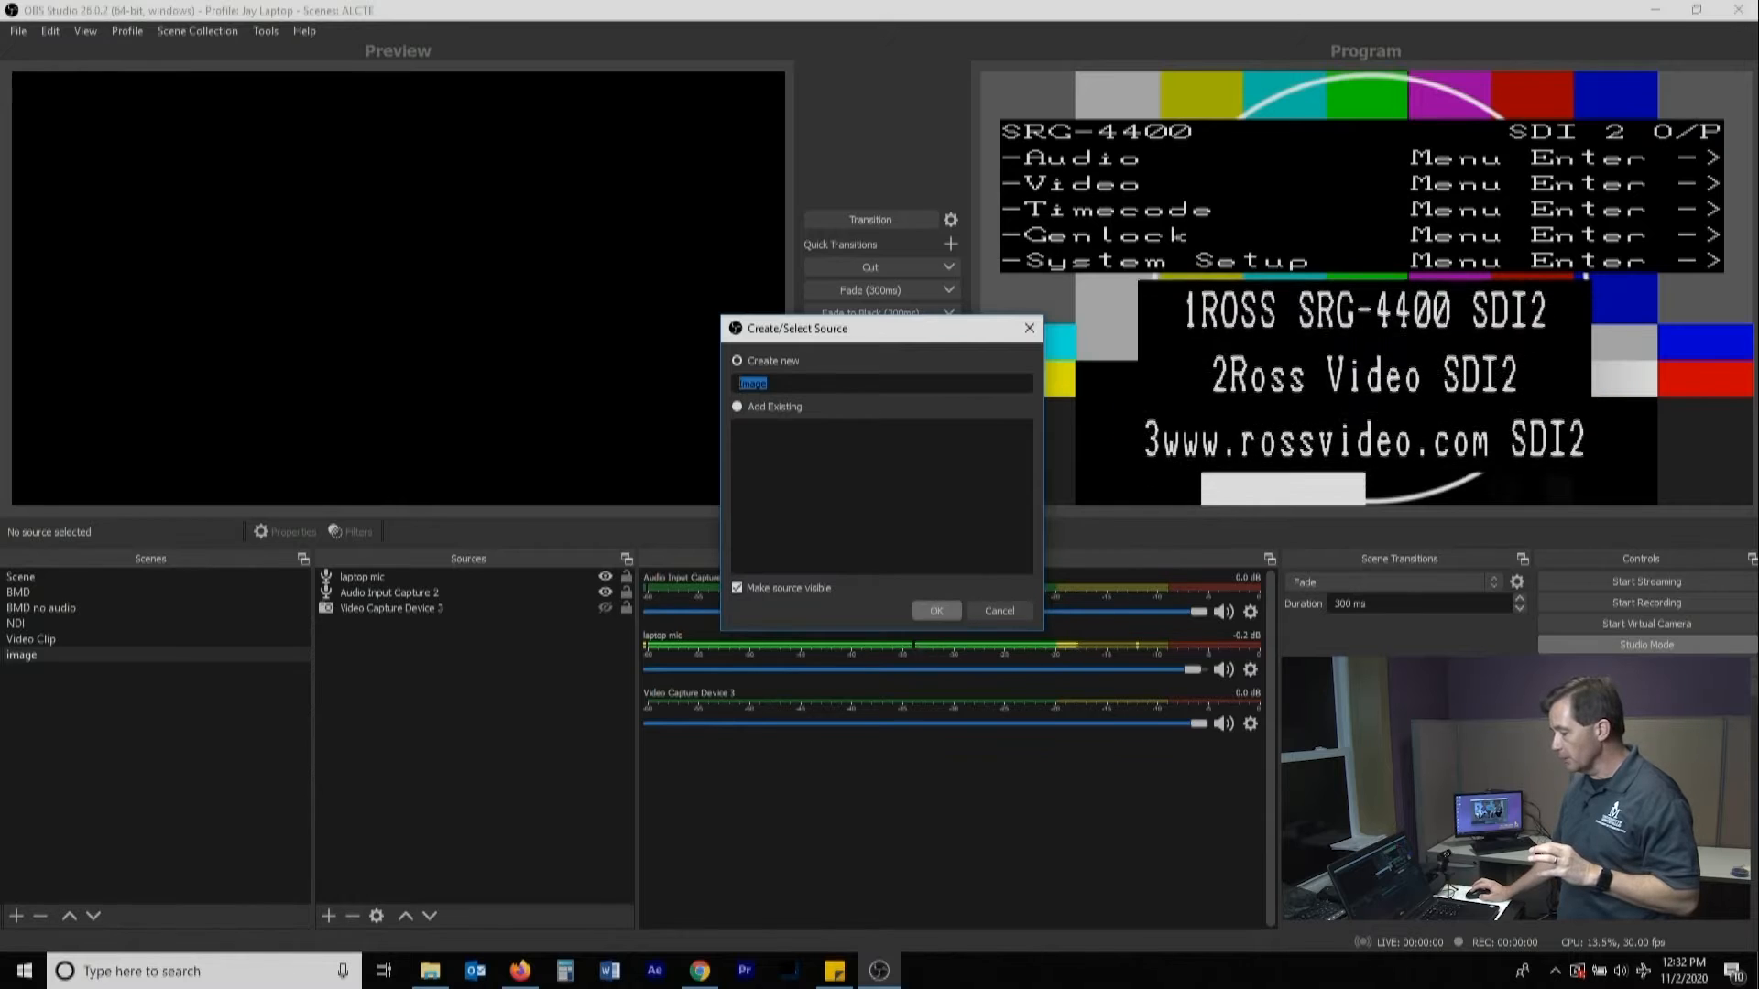
pyautogui.click(936, 611)
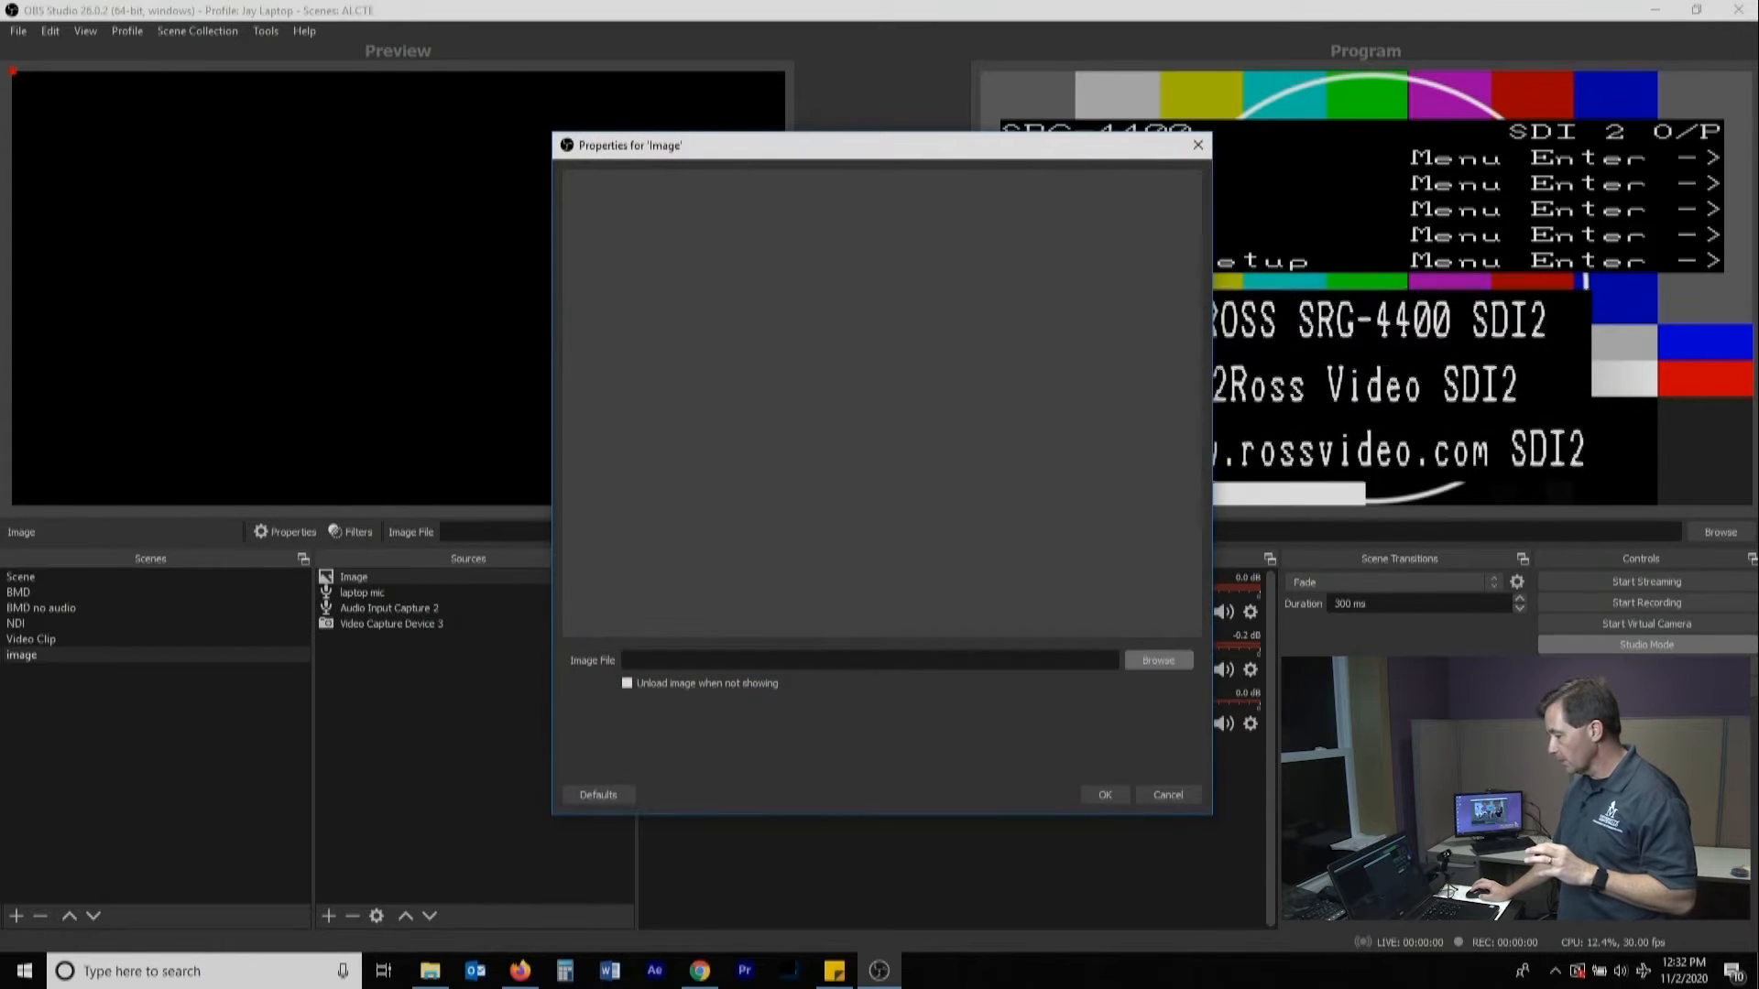
pyautogui.click(1158, 660)
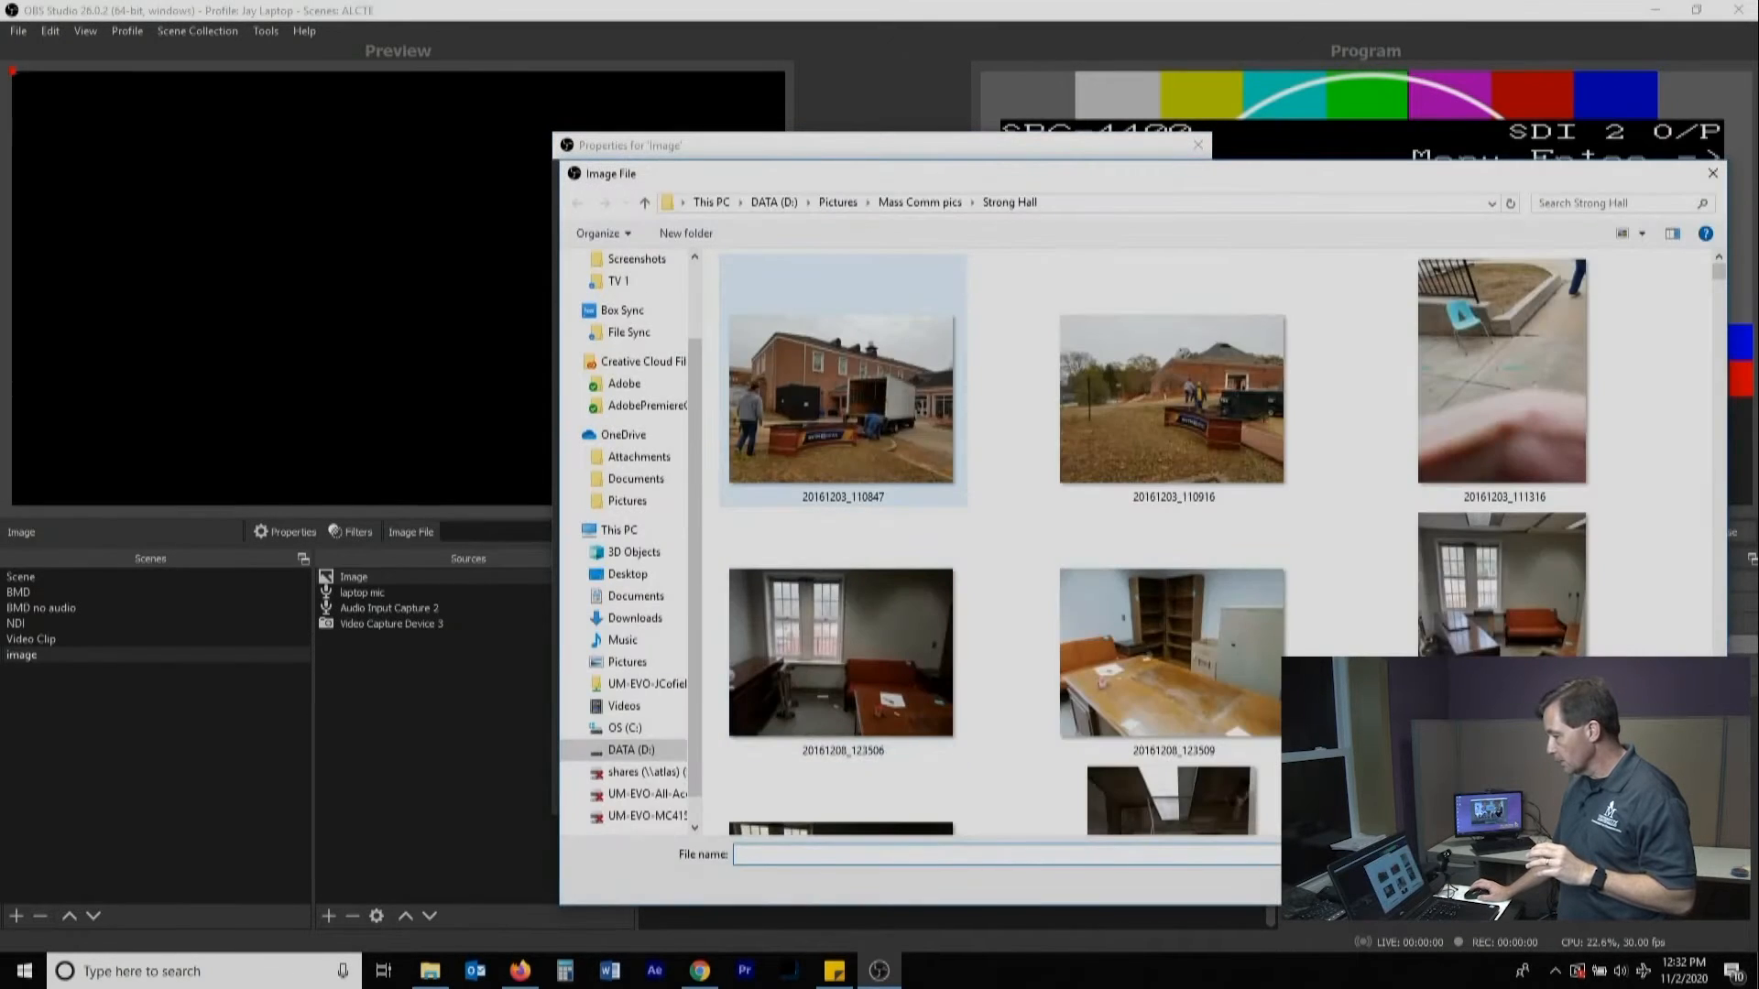
pyautogui.click(880, 375)
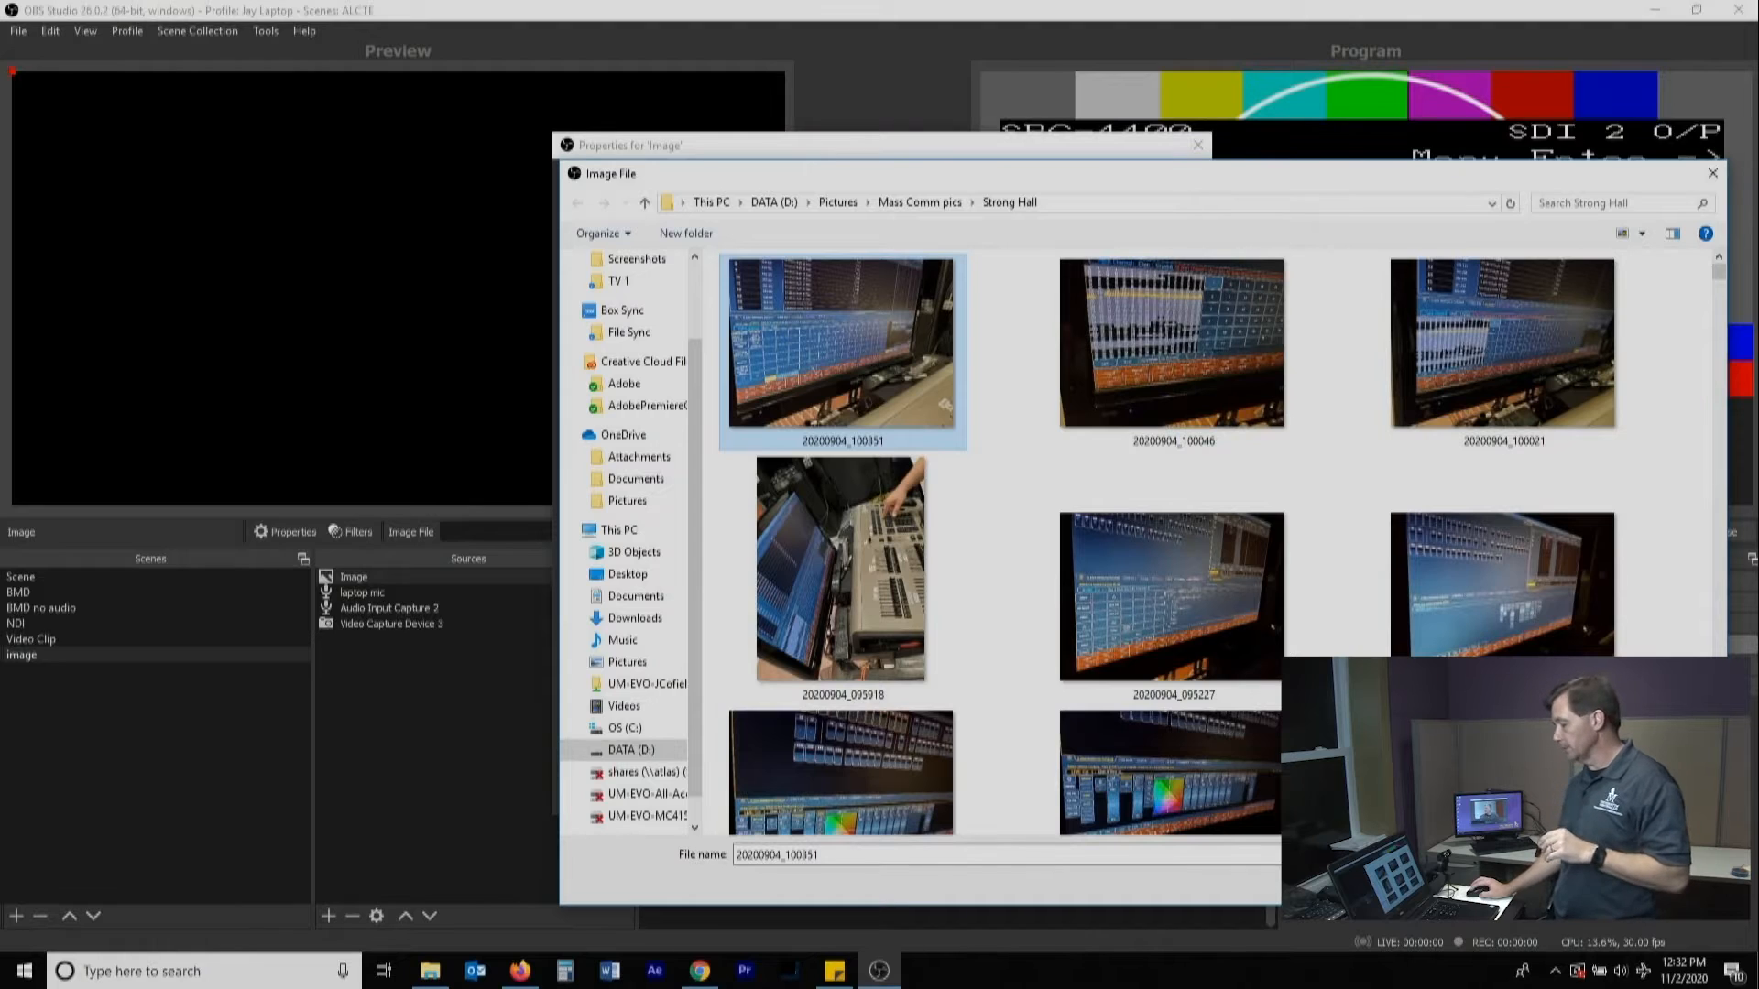
pyautogui.doubleClick(843, 348)
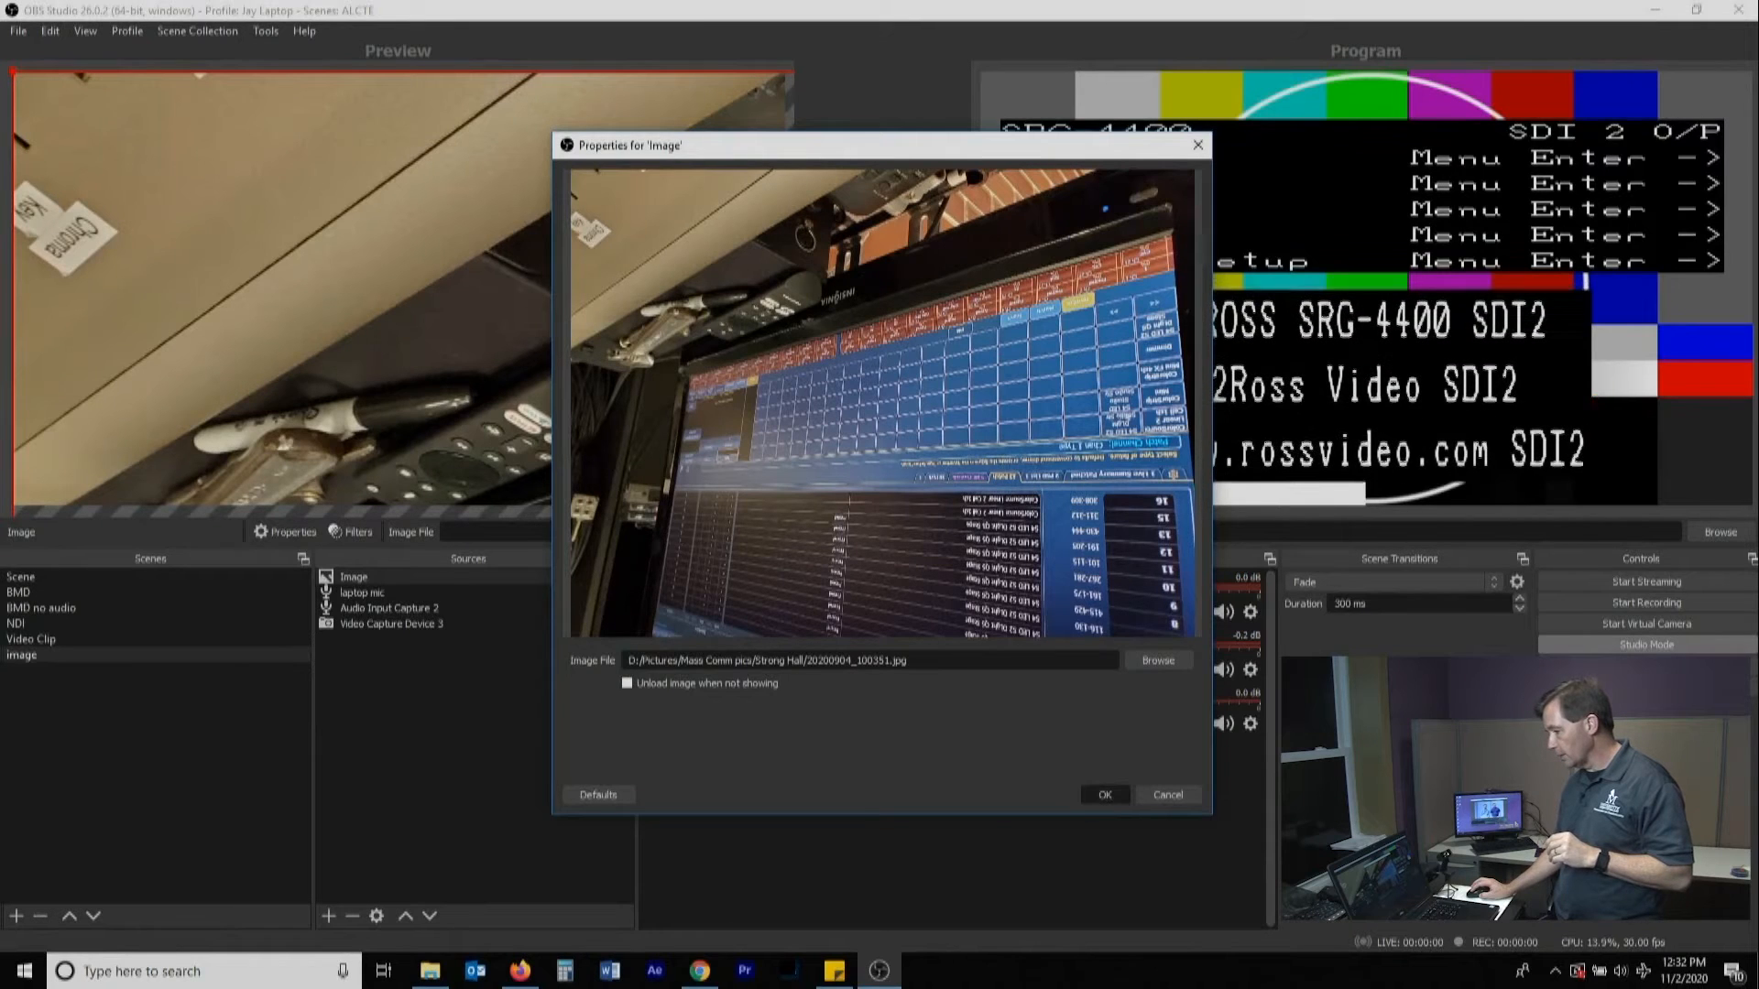
pyautogui.click(1105, 794)
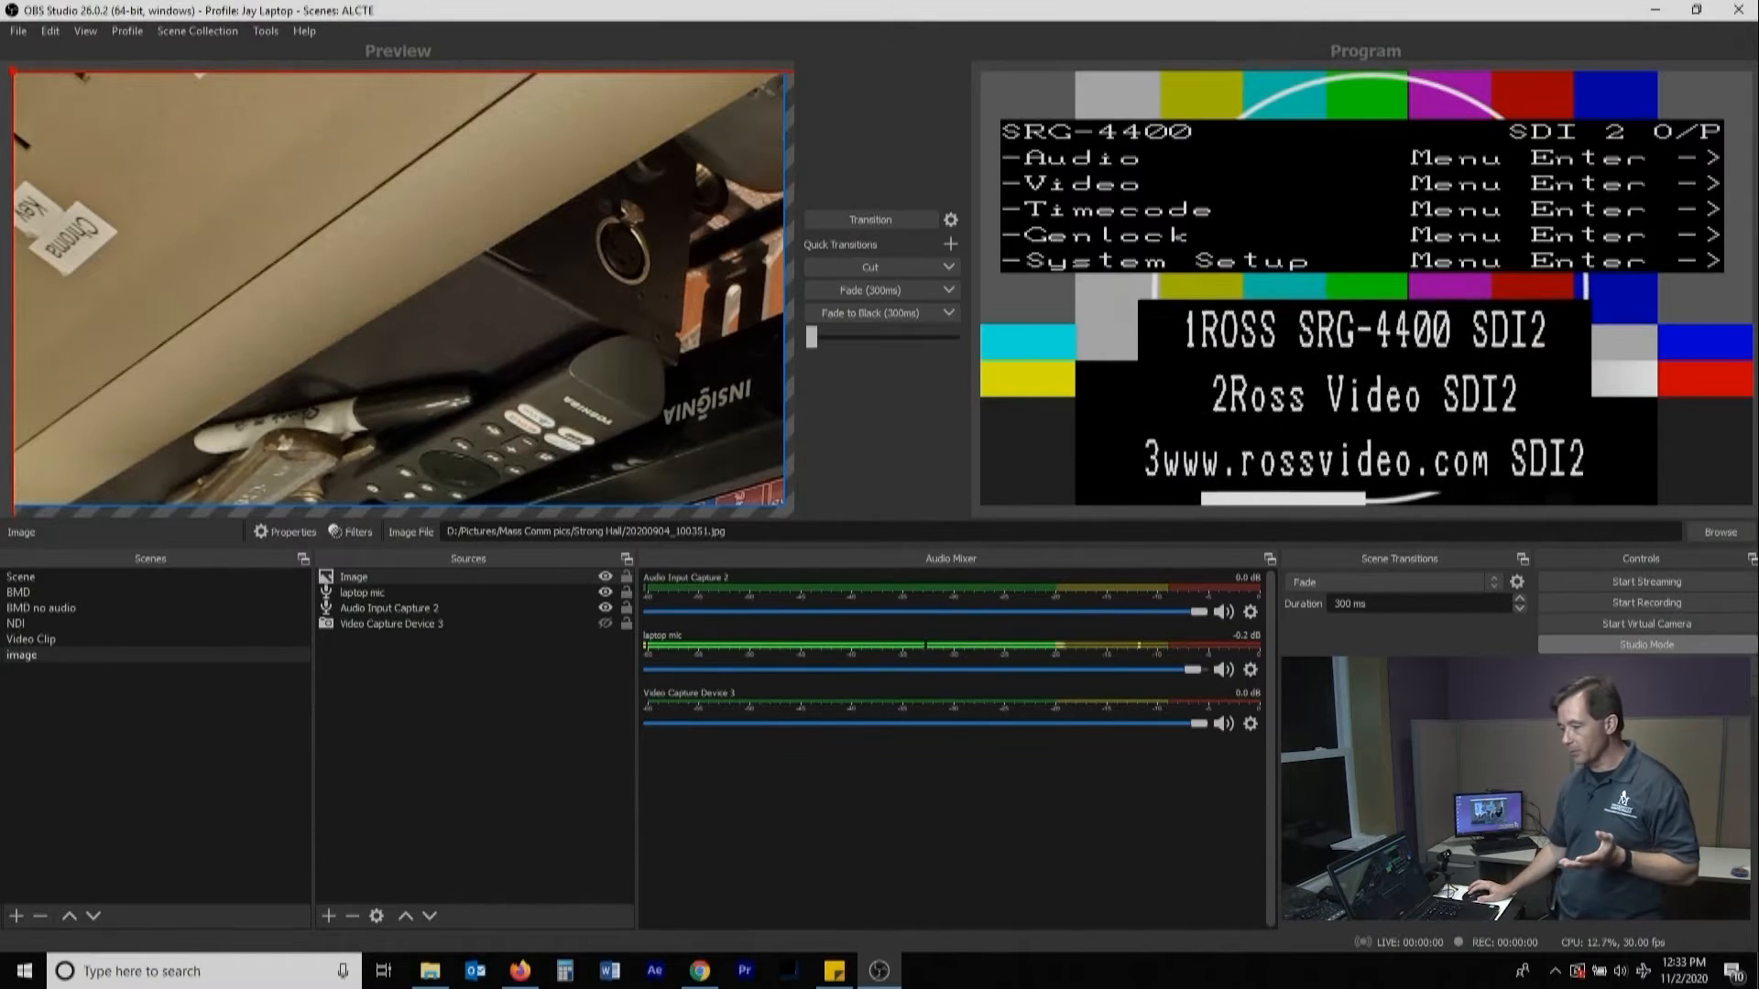
# - Shrink the image to less than half the canvas width and place it in the canvas's upper-left area
pyautogui.moveTo(13, 71); pyautogui.dragTo(151, 142)
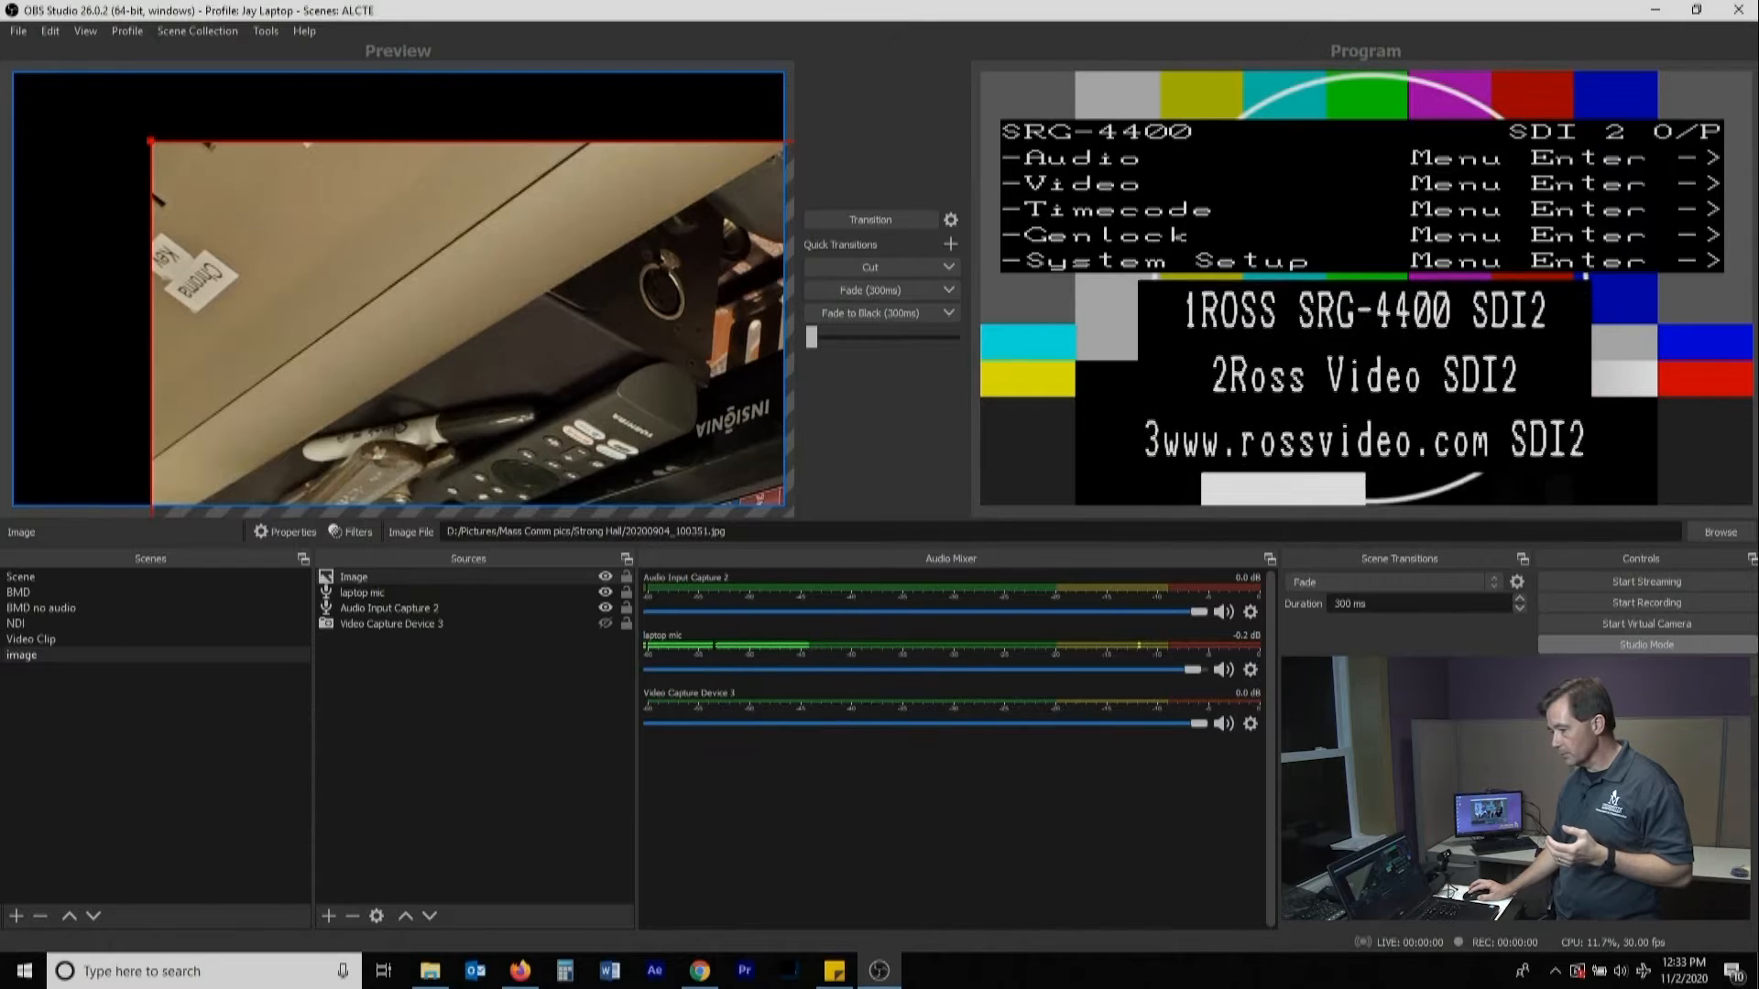
pyautogui.moveTo(151, 142)
pyautogui.mouseDown()
pyautogui.moveTo(389, 321)
pyautogui.moveTo(69, 138)
pyautogui.moveTo(376, 381)
pyautogui.moveTo(86, 129)
pyautogui.moveTo(429, 387)
pyautogui.mouseUp()
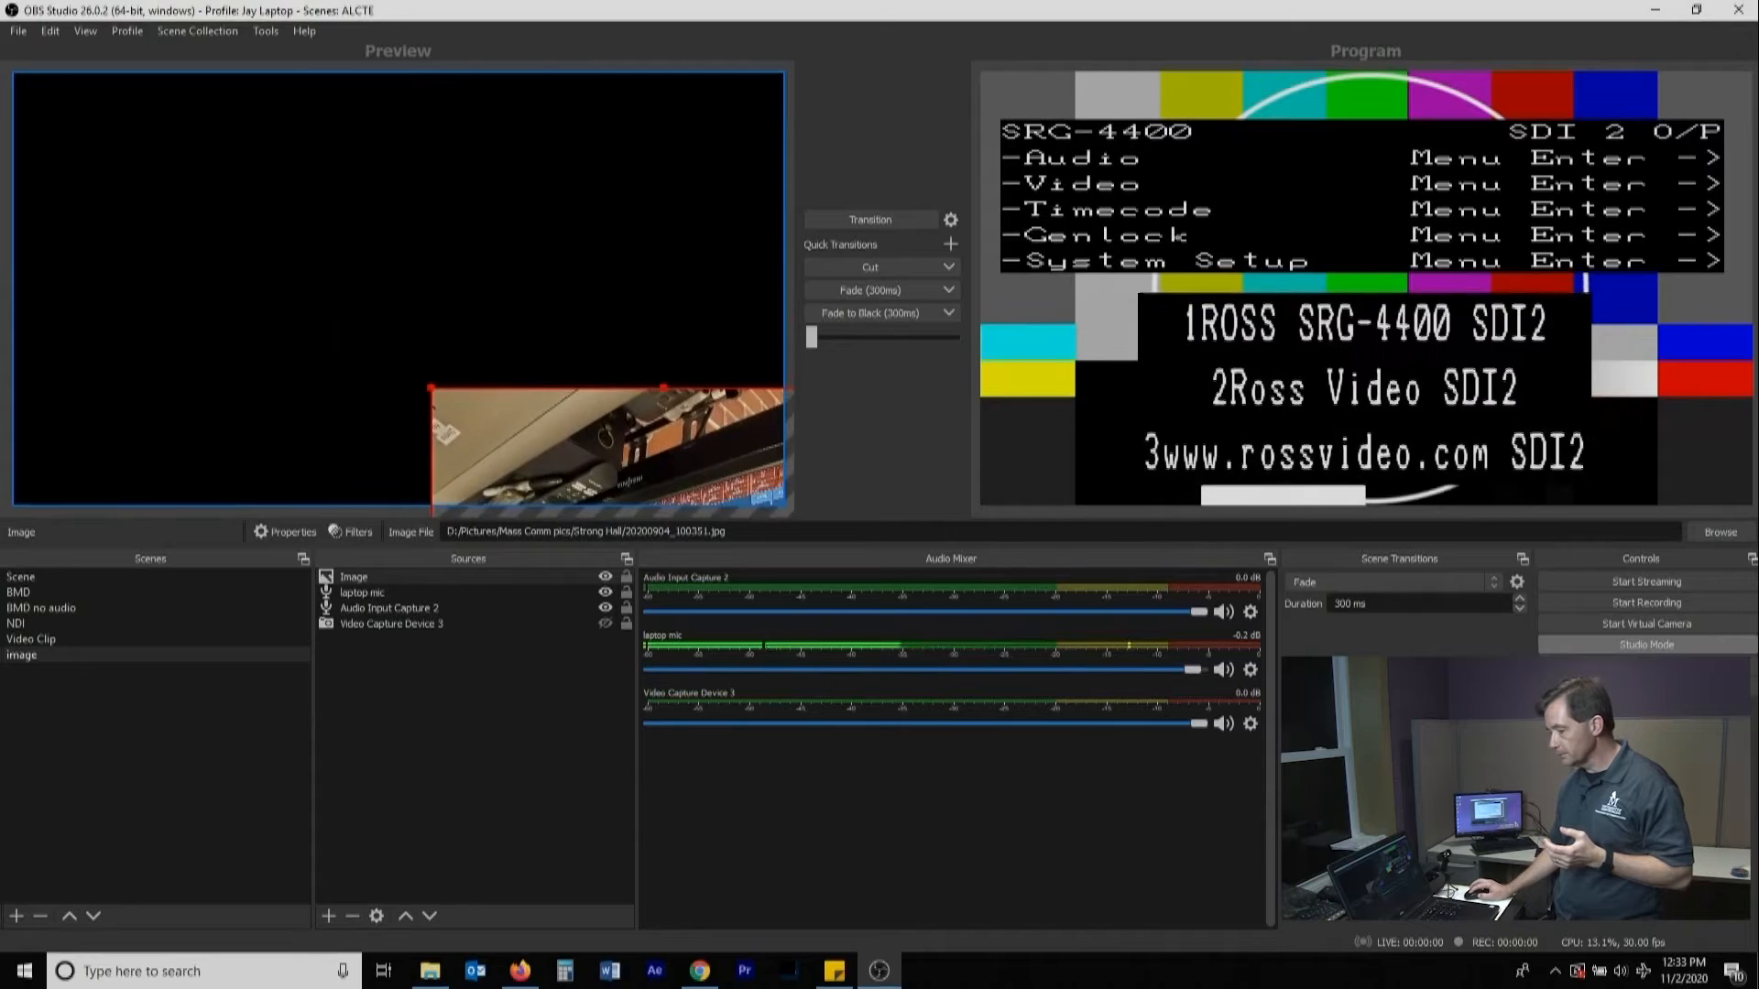
pyautogui.moveTo(595, 449); pyautogui.dragTo(274, 201)
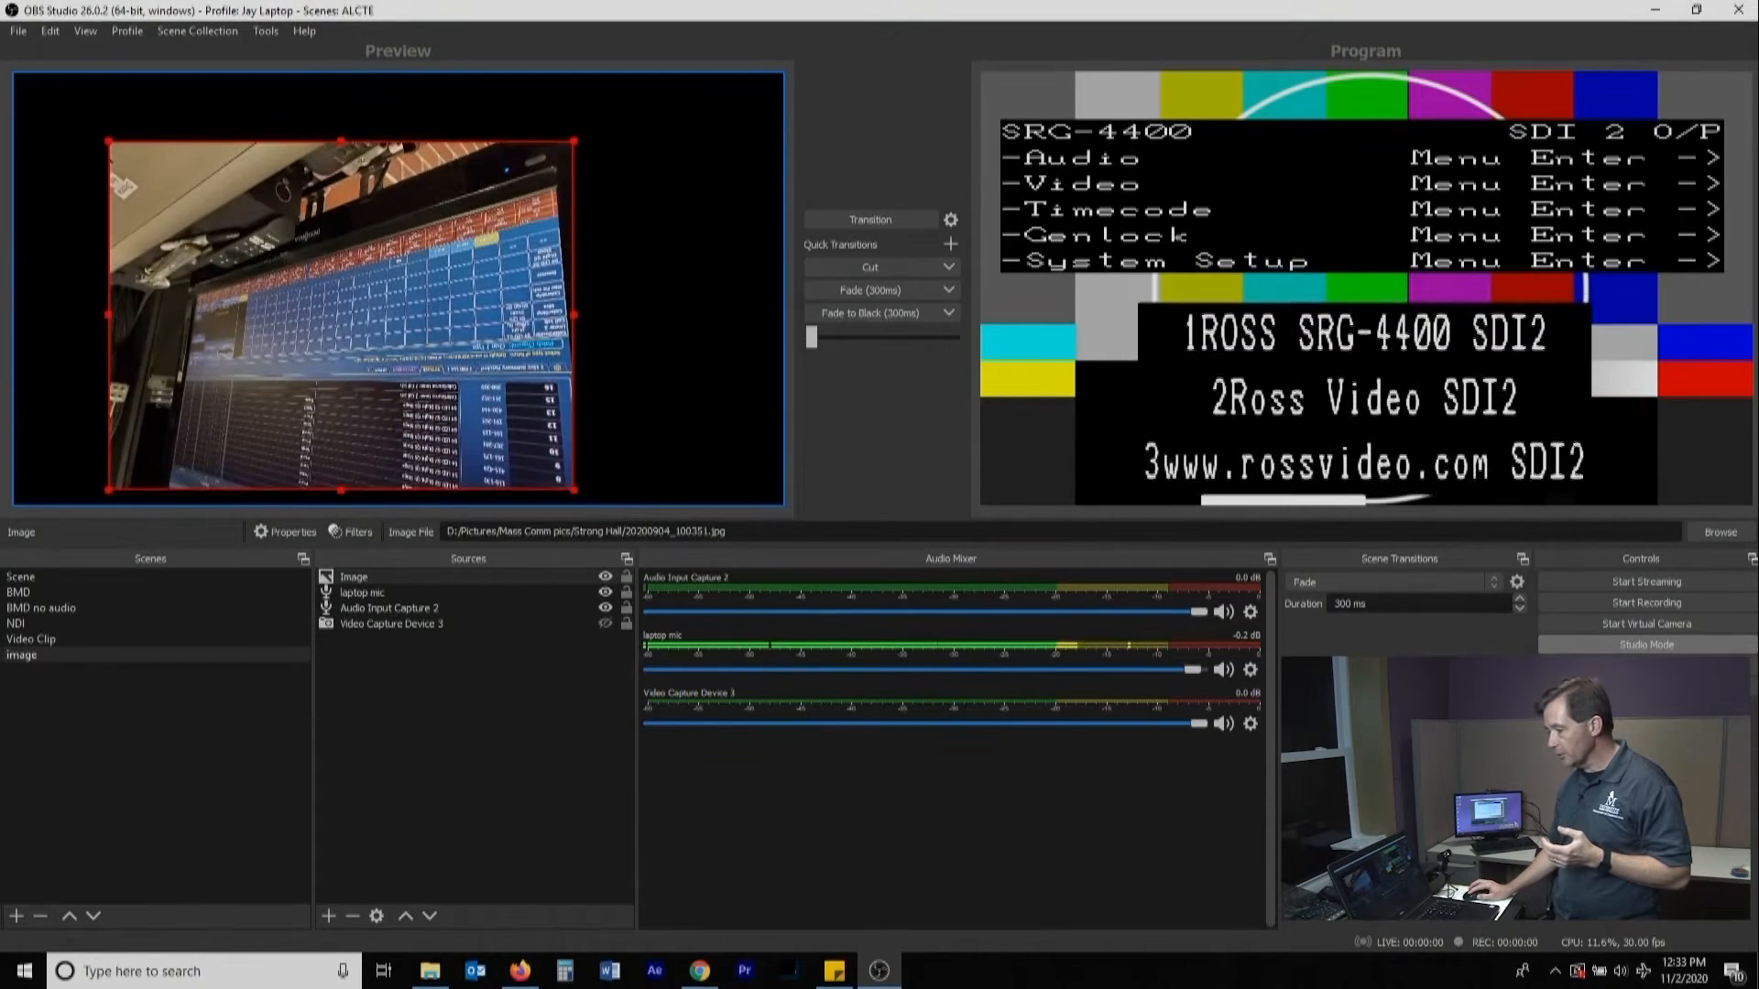
pyautogui.moveTo(108, 140); pyautogui.dragTo(261, 256)
pyautogui.moveTo(418, 372); pyautogui.dragTo(200, 209)
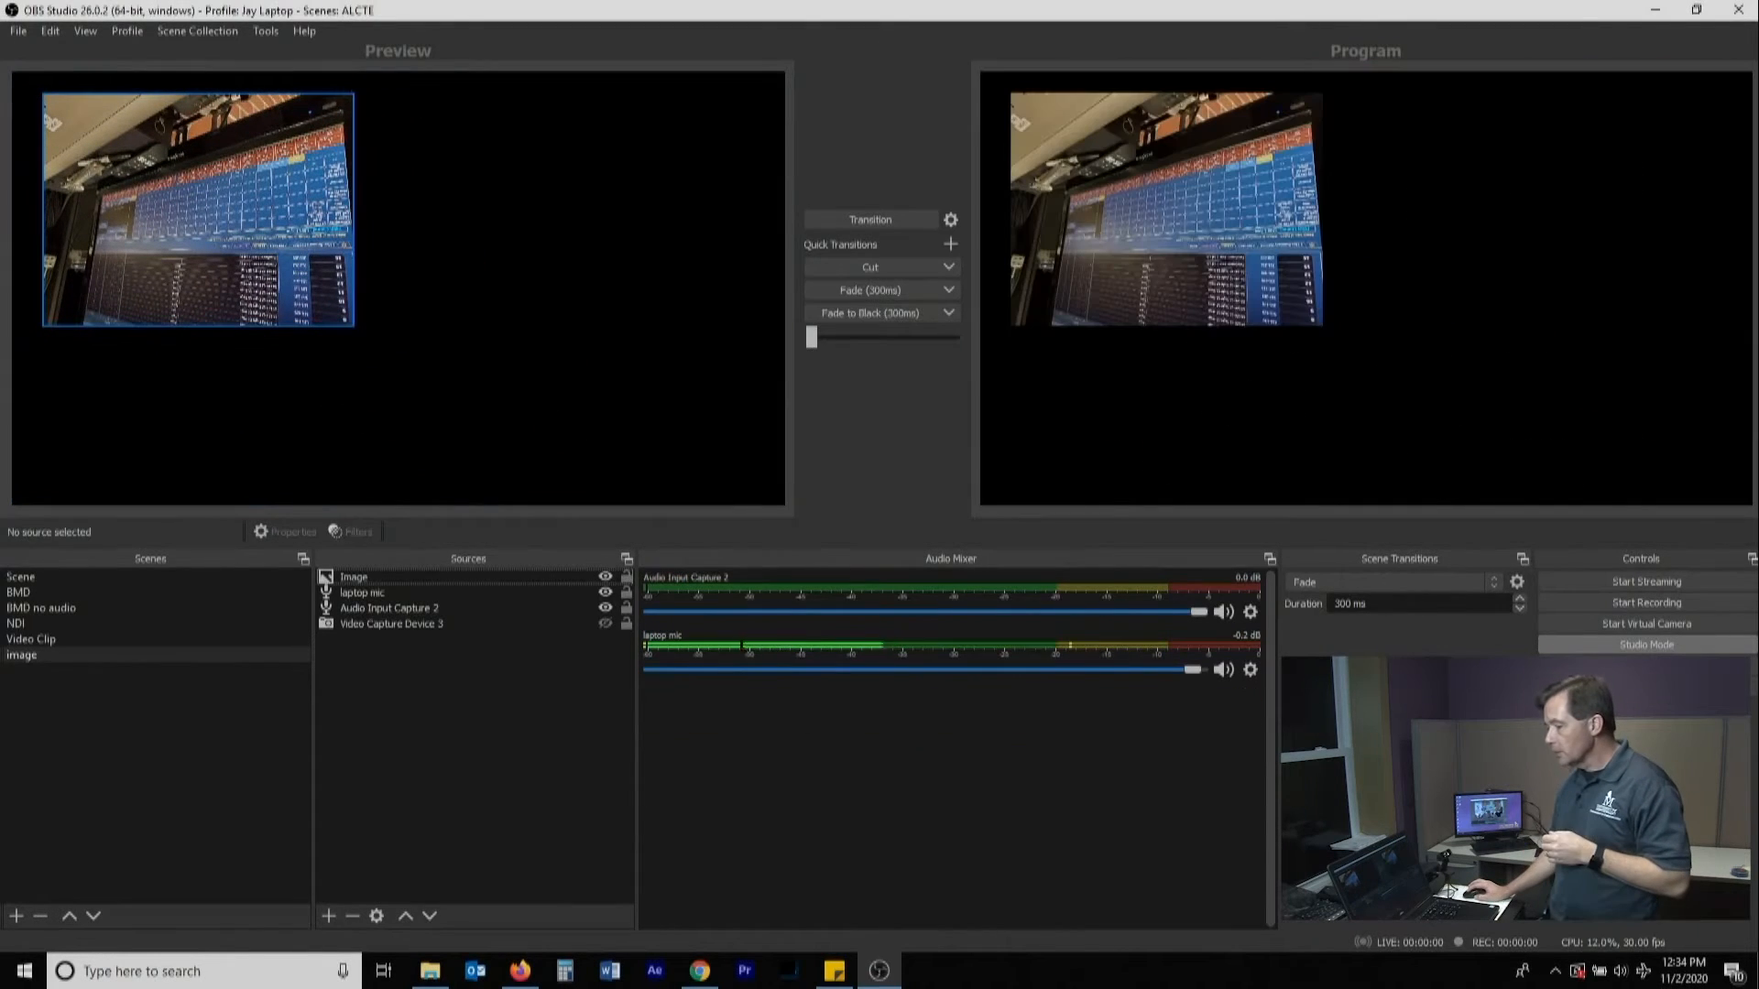
# - Flip the image source horizontally in the preview
pyautogui.click(198, 210)
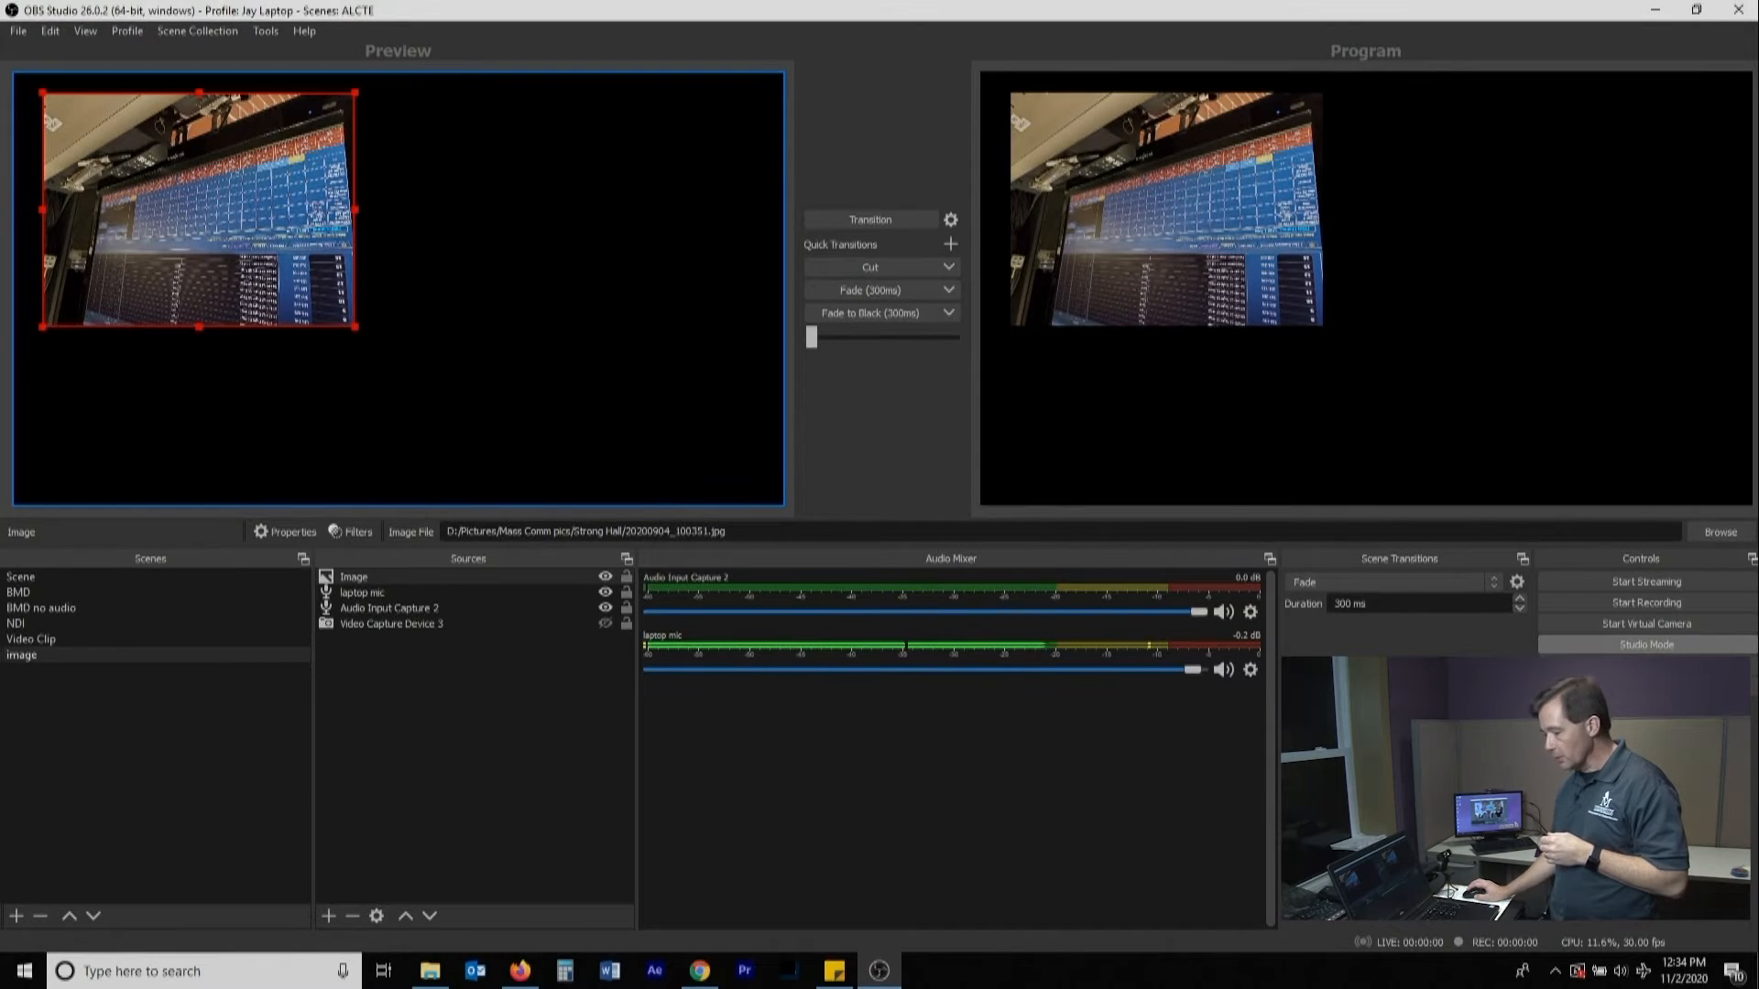
pyautogui.rightClick(211, 236)
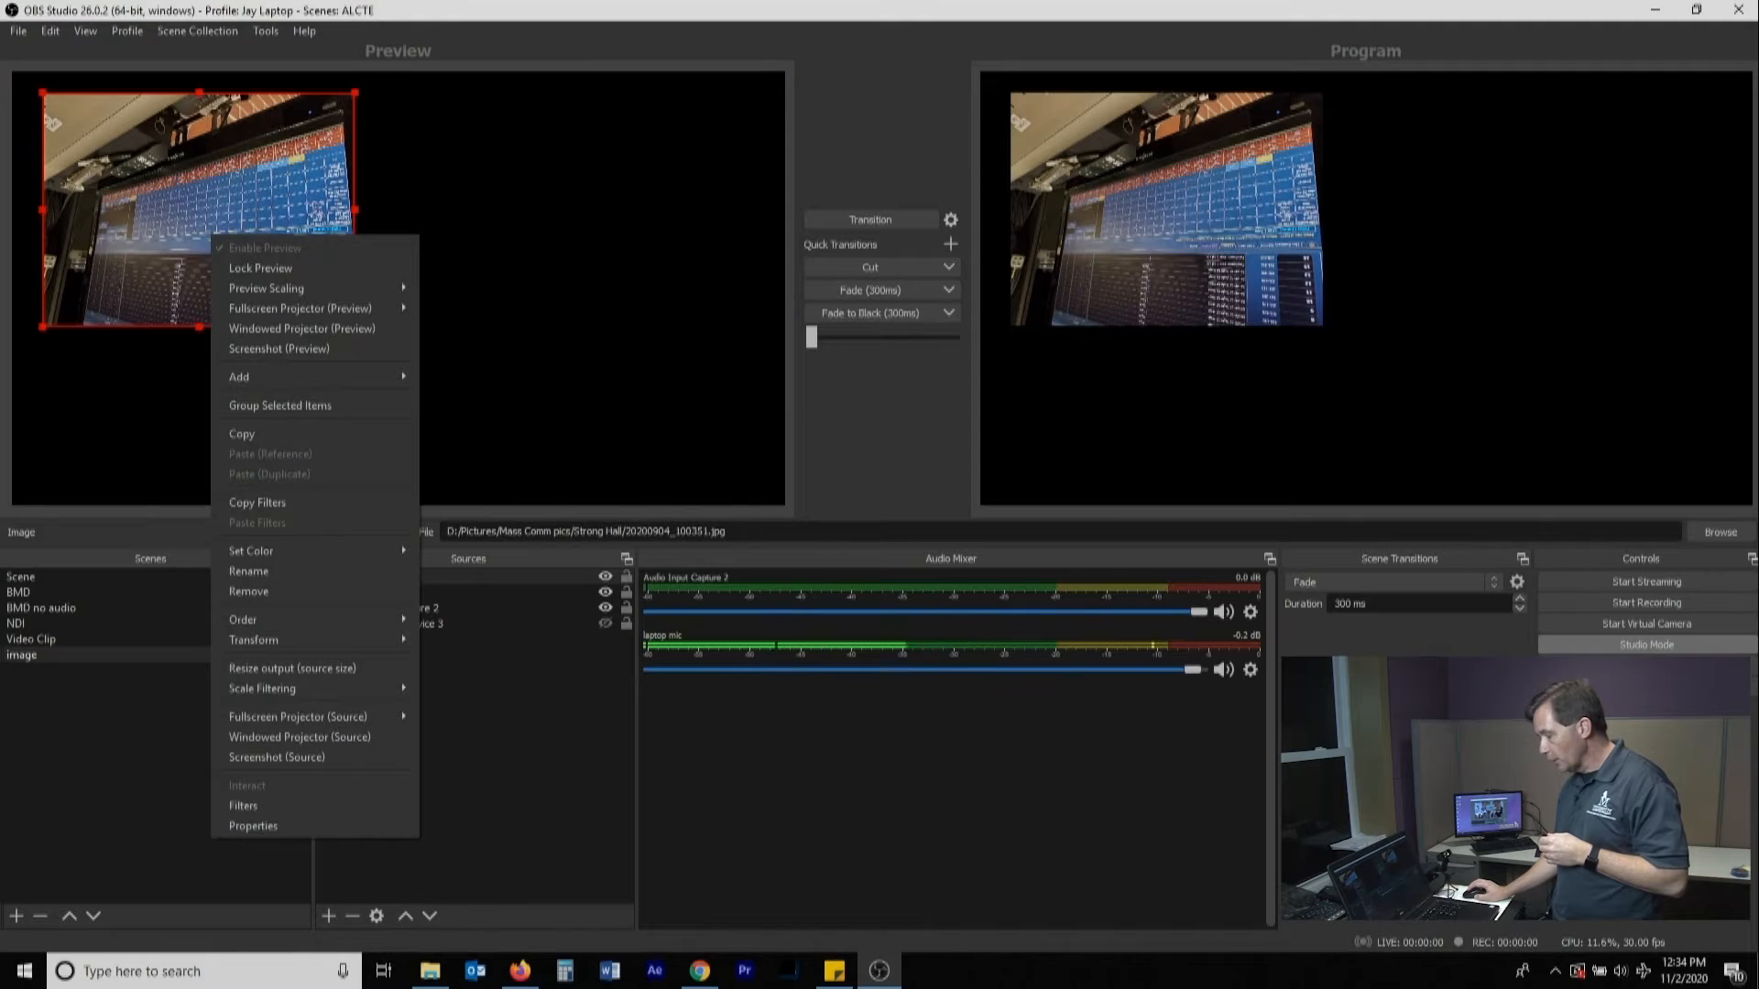
pyautogui.moveTo(275, 376)
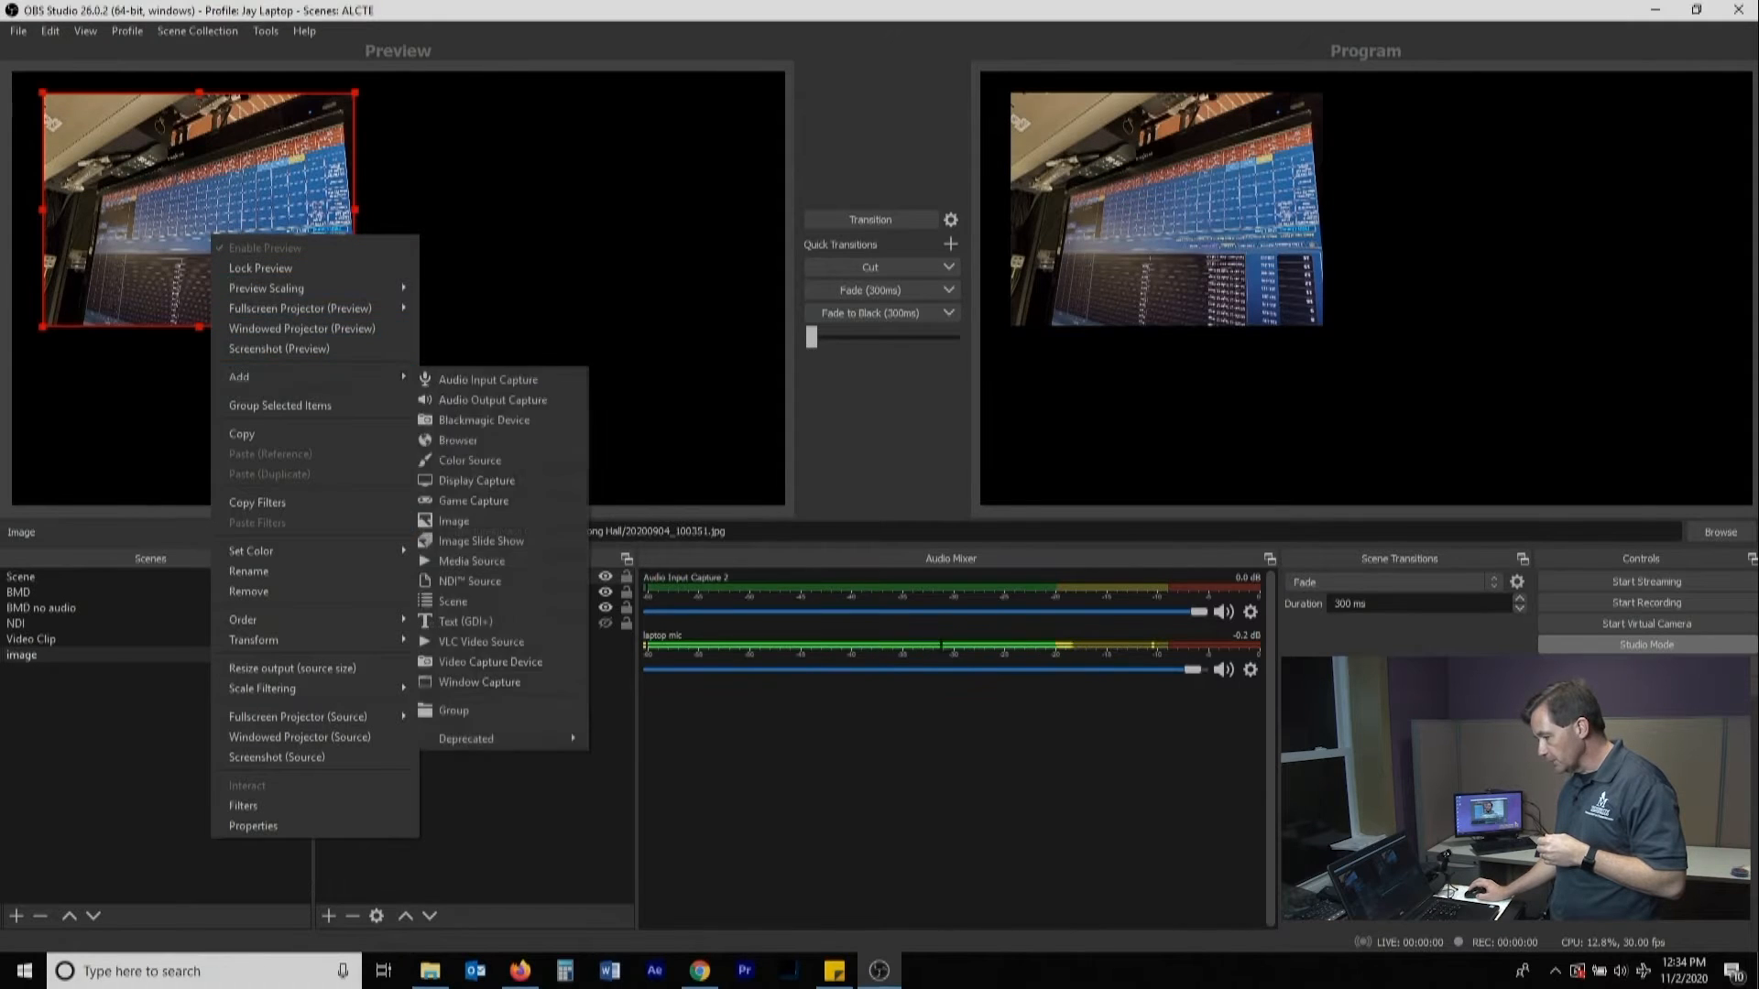
pyautogui.moveTo(275, 639)
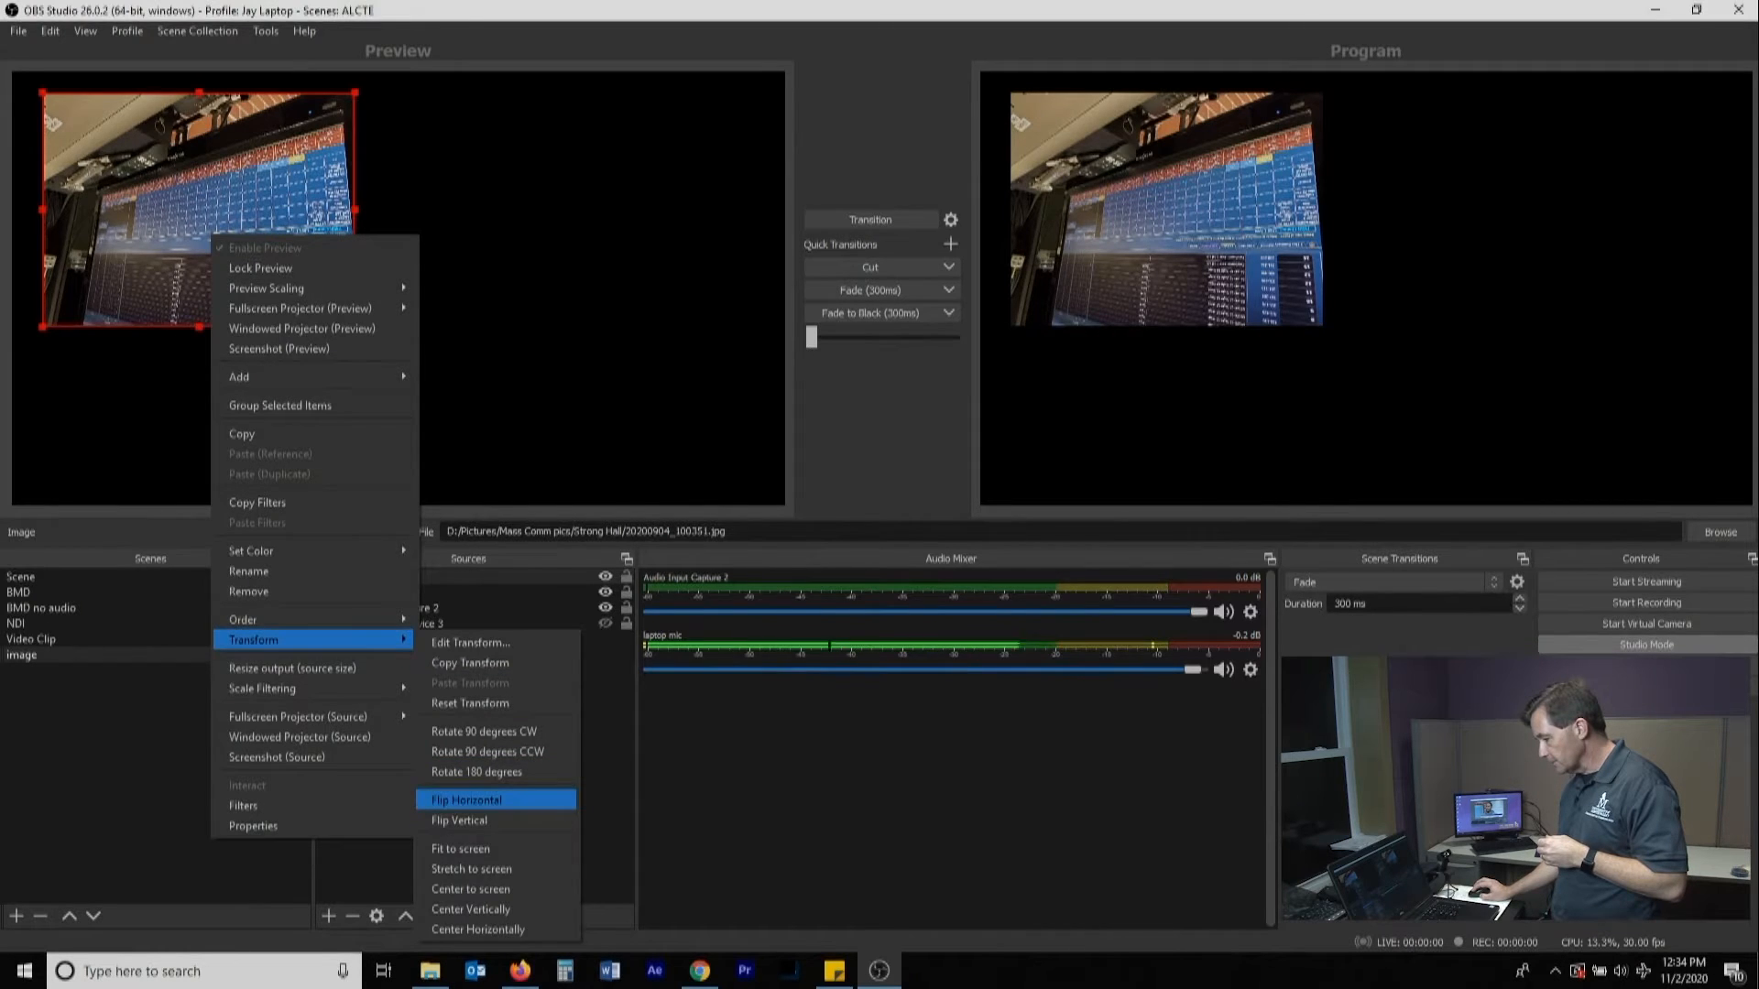
pyautogui.click(466, 800)
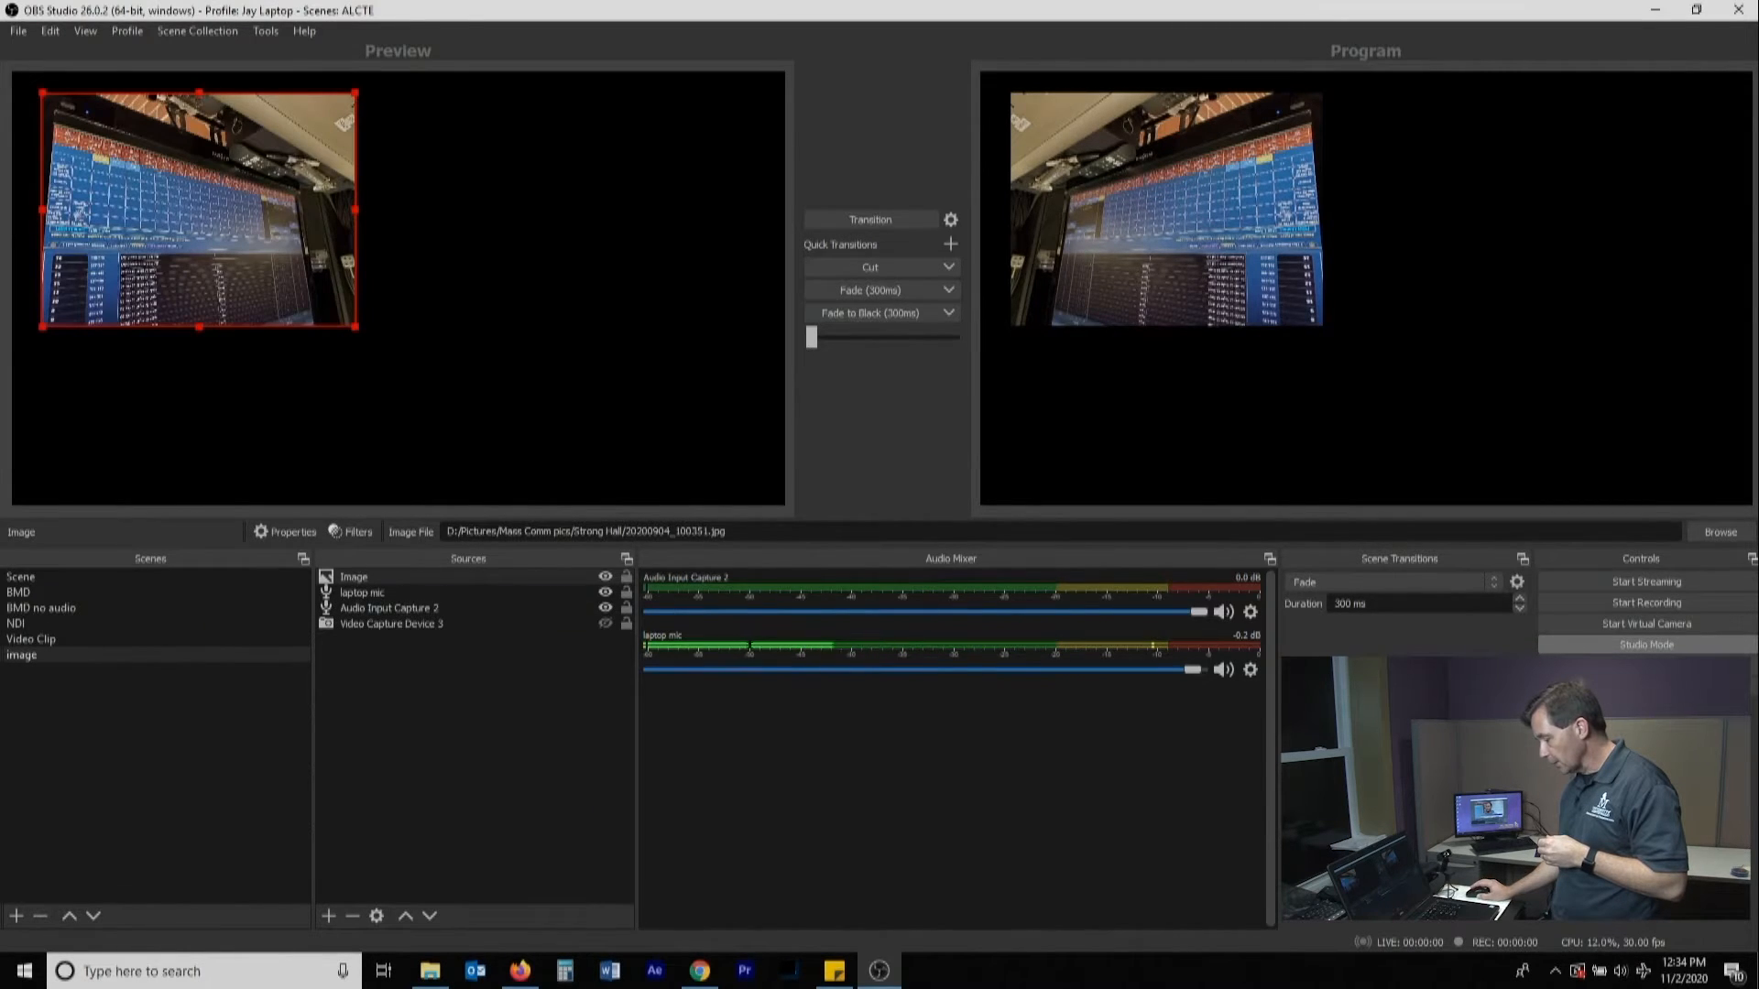
# - Flip the image source vertically and cut the updated scene to program
pyautogui.rightClick(384, 102)
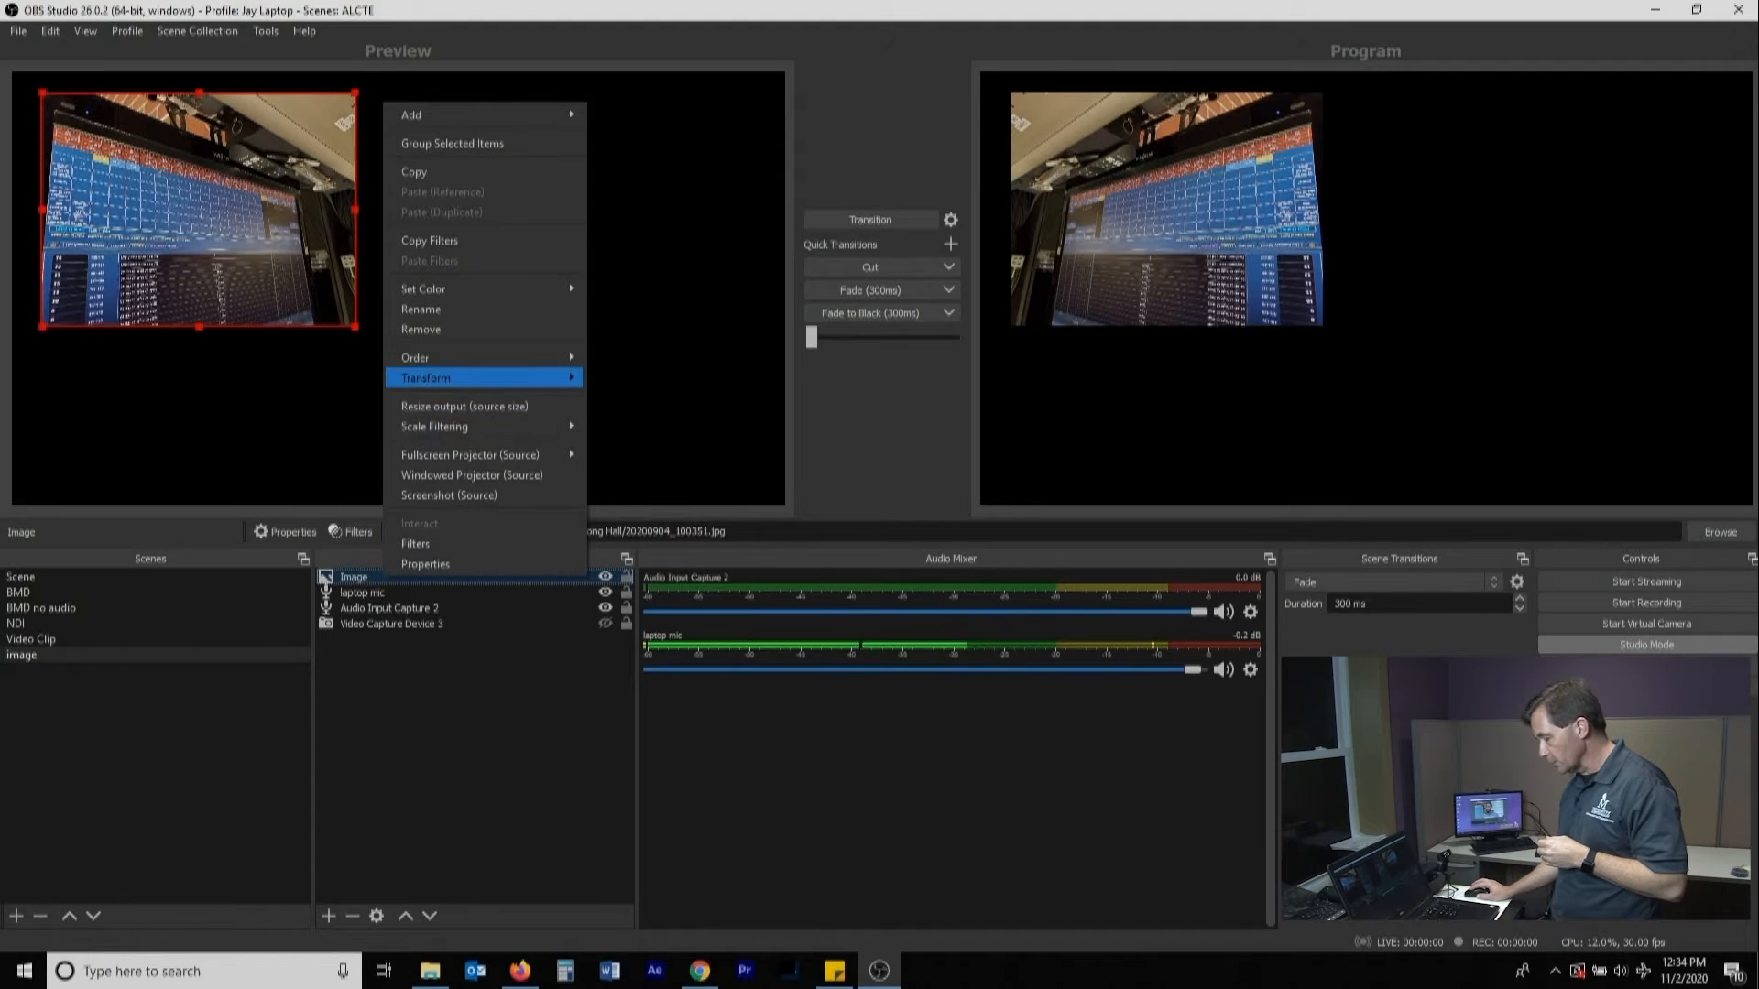
pyautogui.moveTo(458, 378)
pyautogui.click(638, 558)
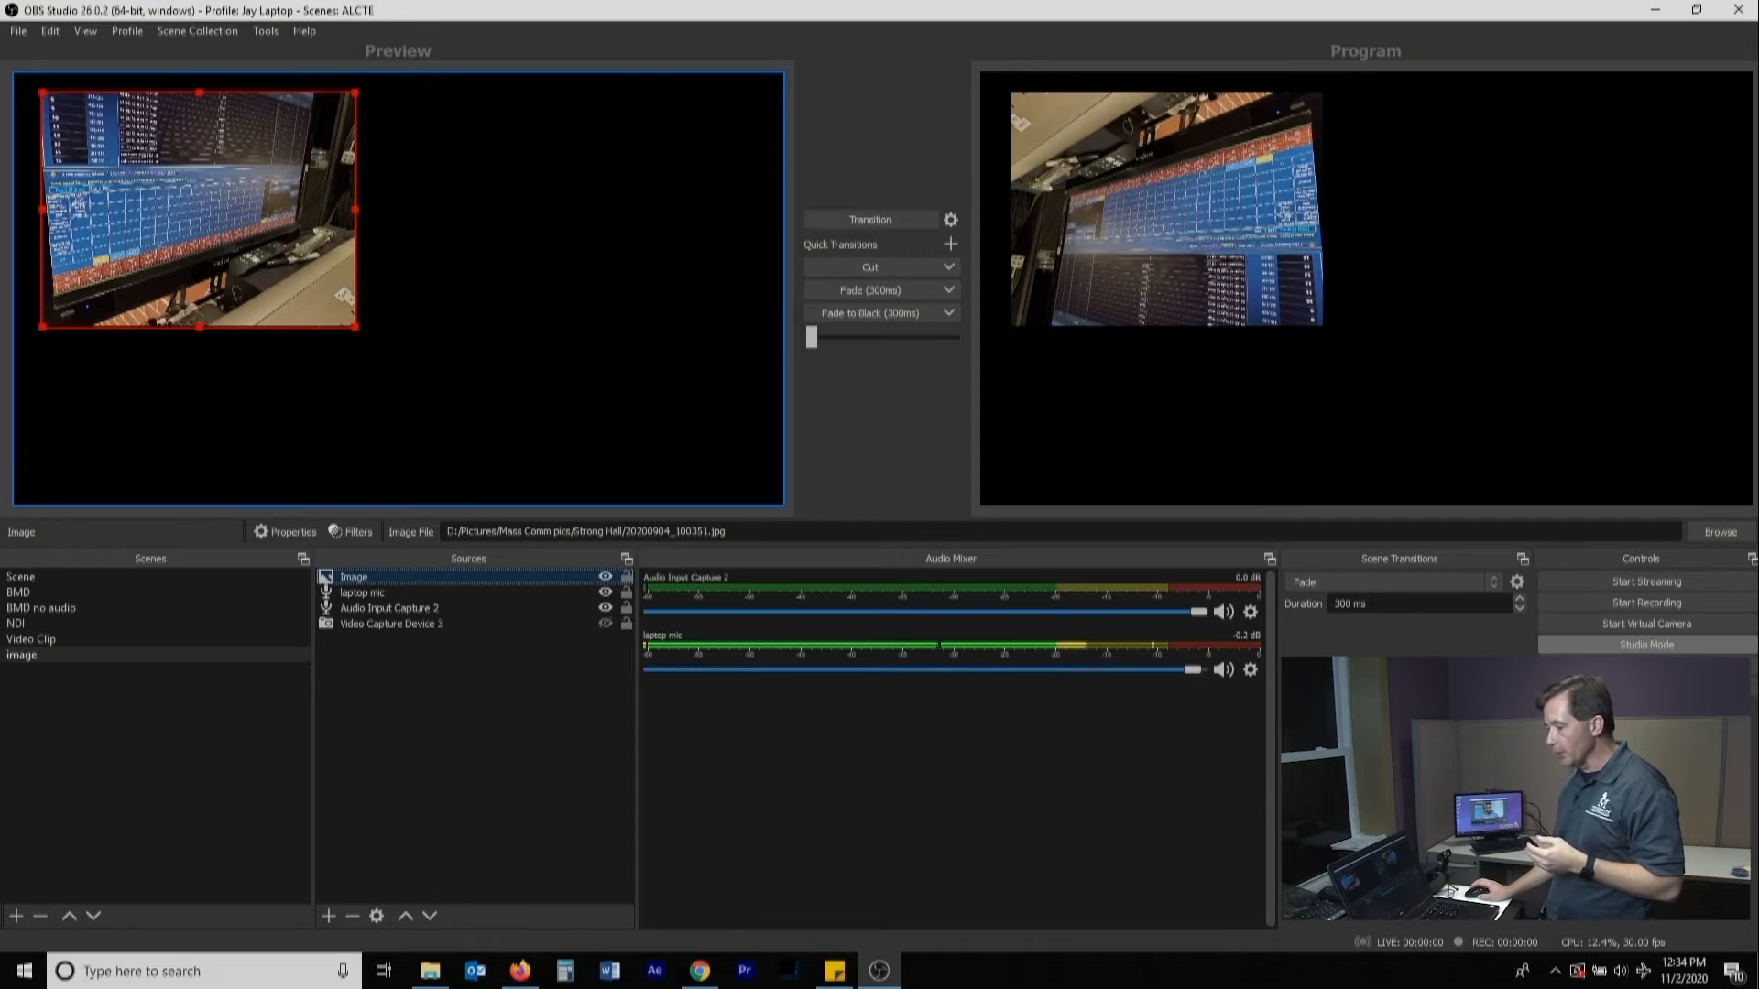
pyautogui.click(870, 267)
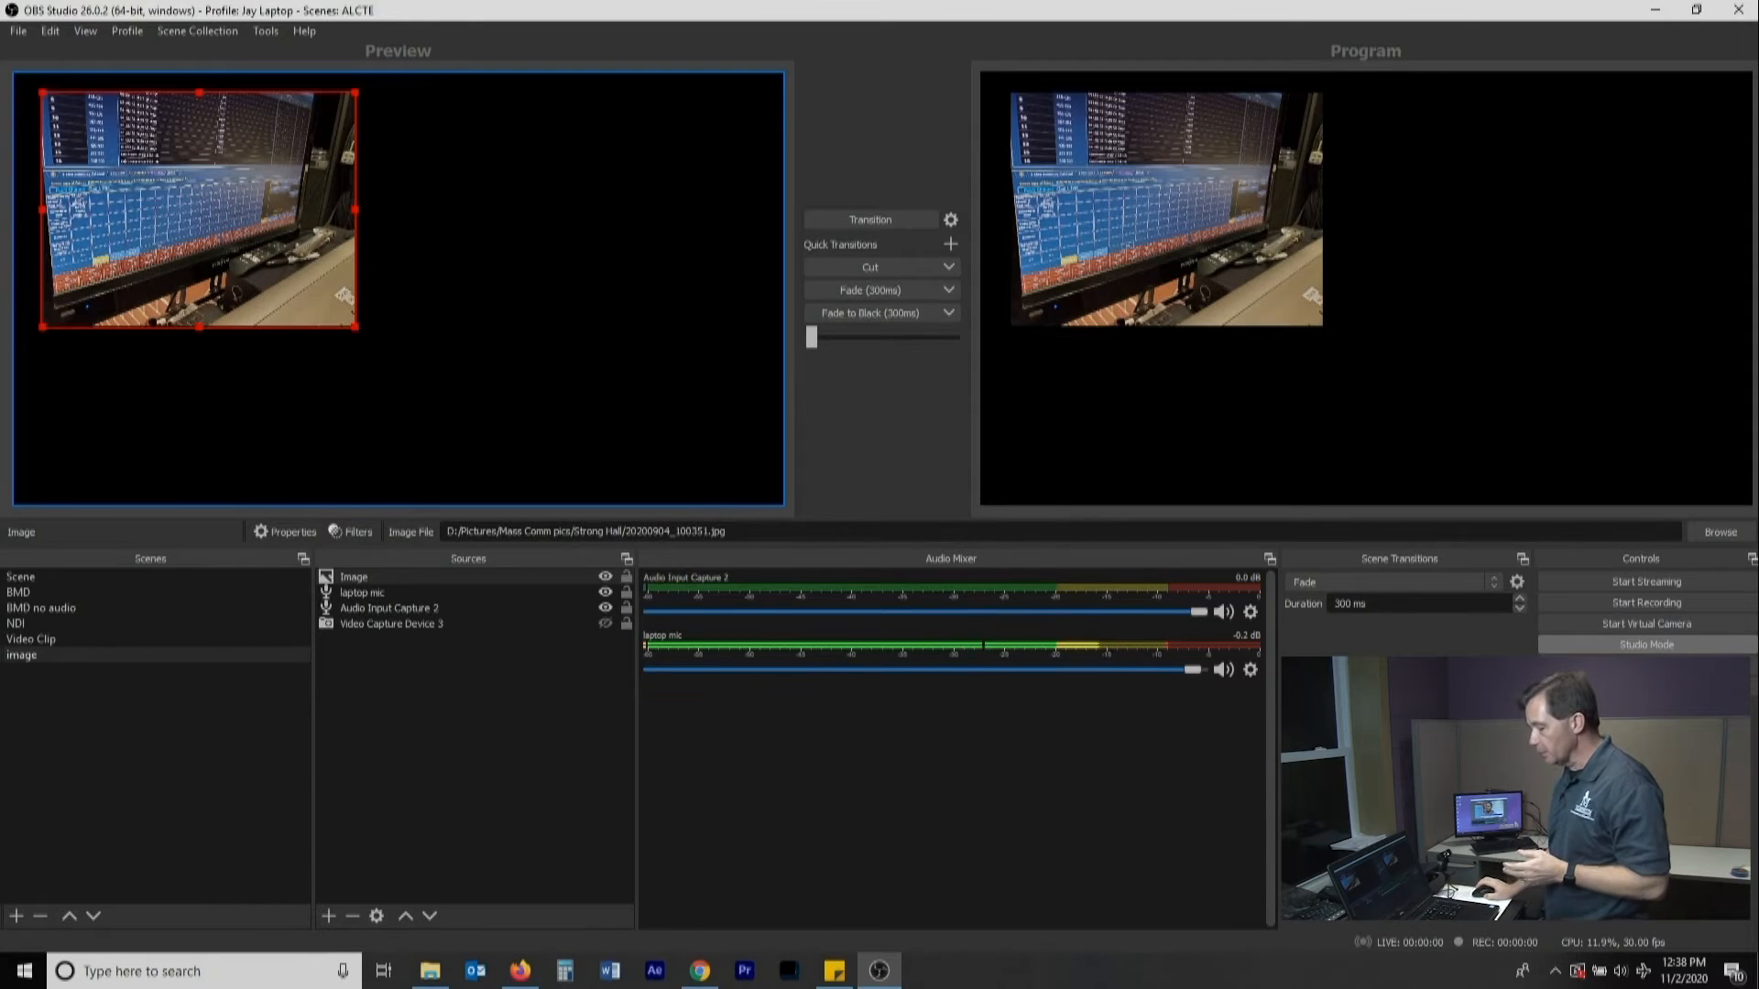
# - Add a new Browser source with its default settings and place it to the right of the picture on the canvas
pyautogui.click(328, 916)
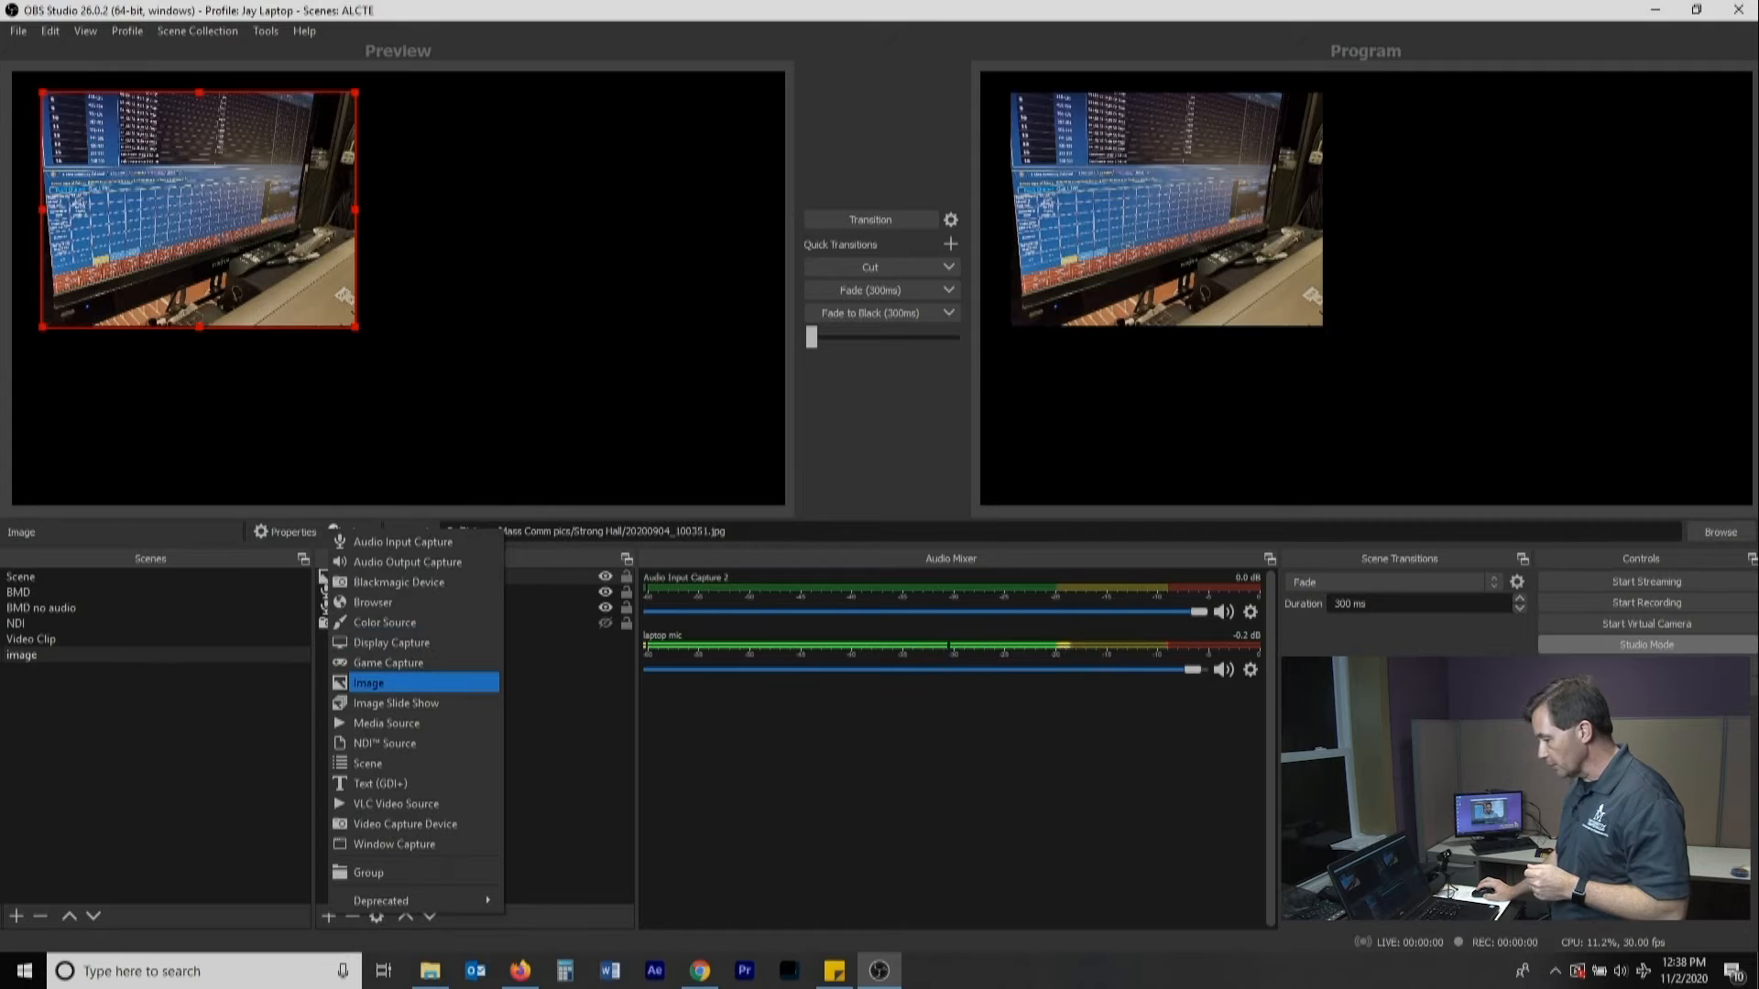
pyautogui.click(376, 602)
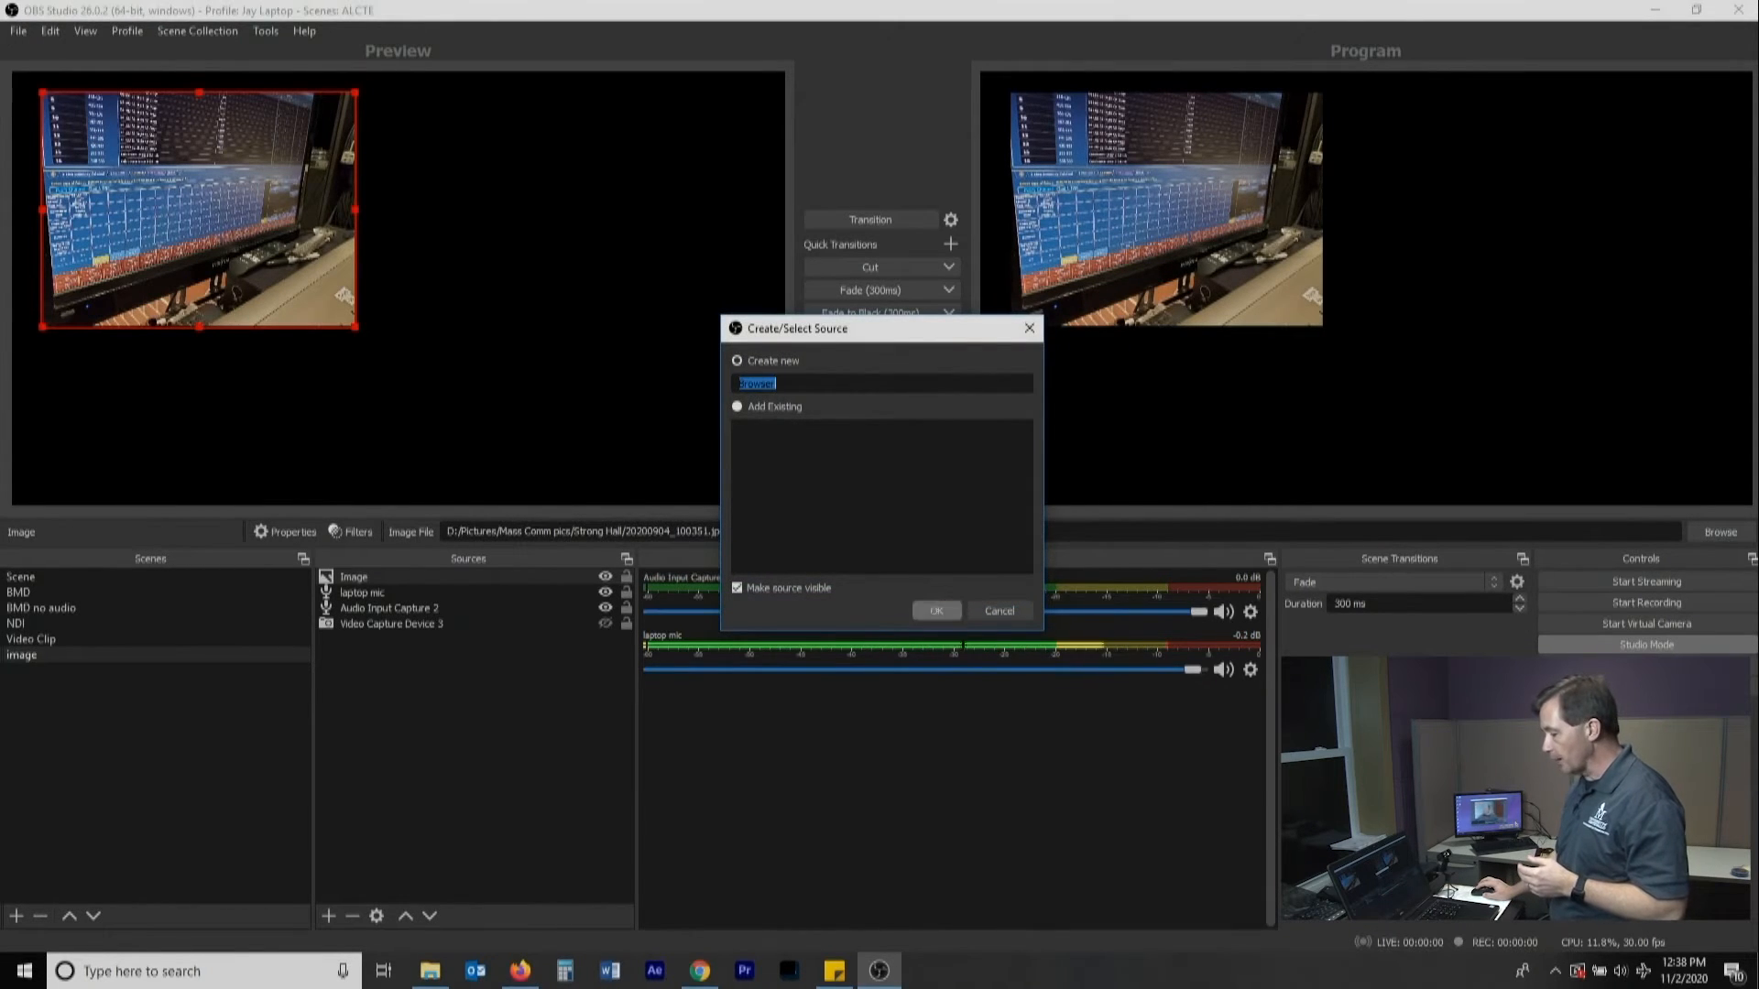
pyautogui.click(936, 611)
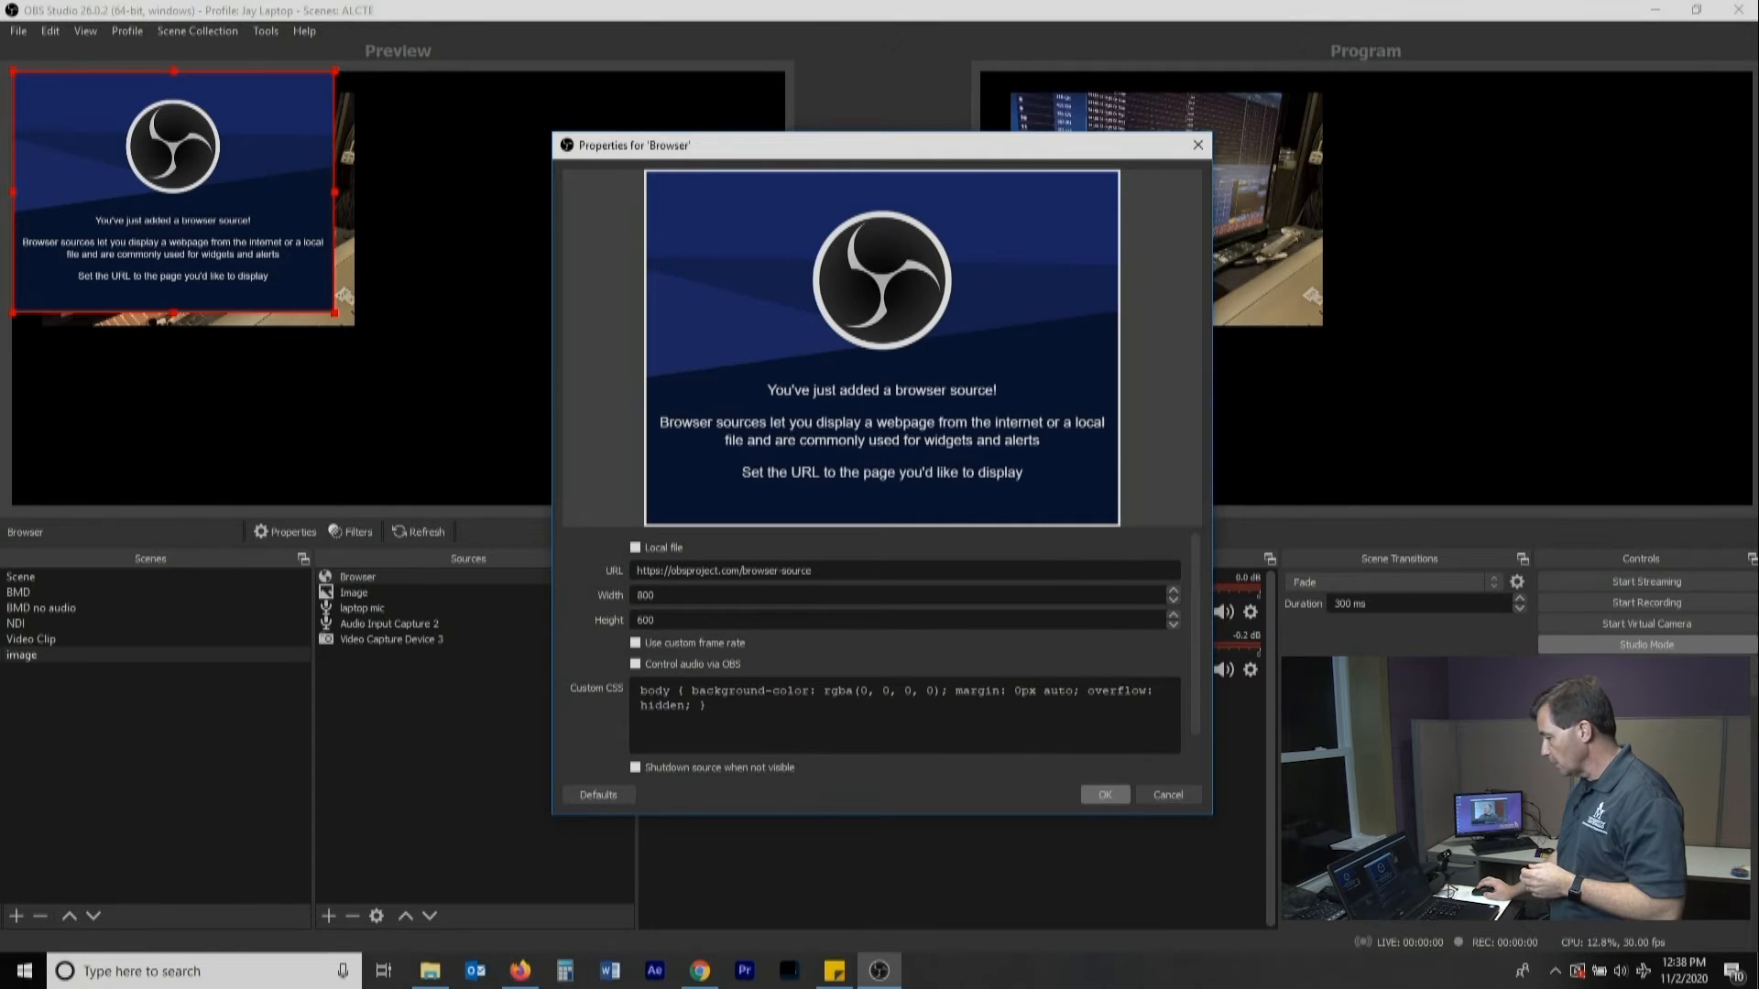
pyautogui.click(1105, 795)
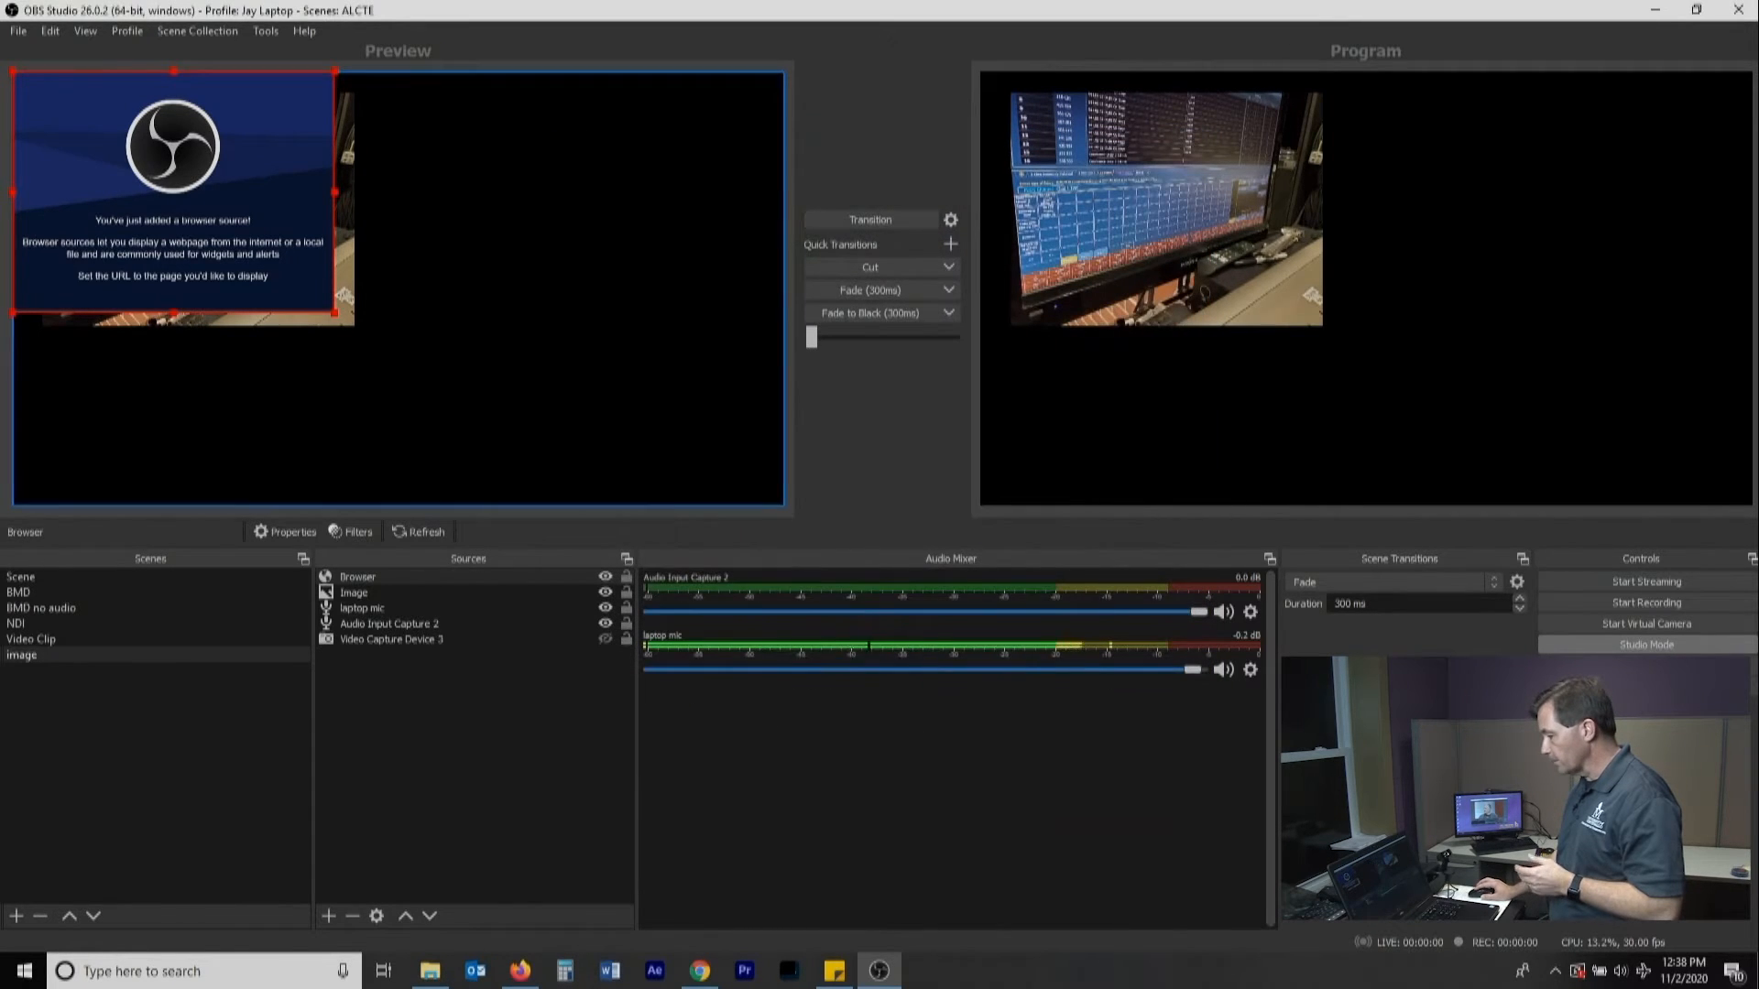
pyautogui.moveTo(215, 206); pyautogui.dragTo(656, 240)
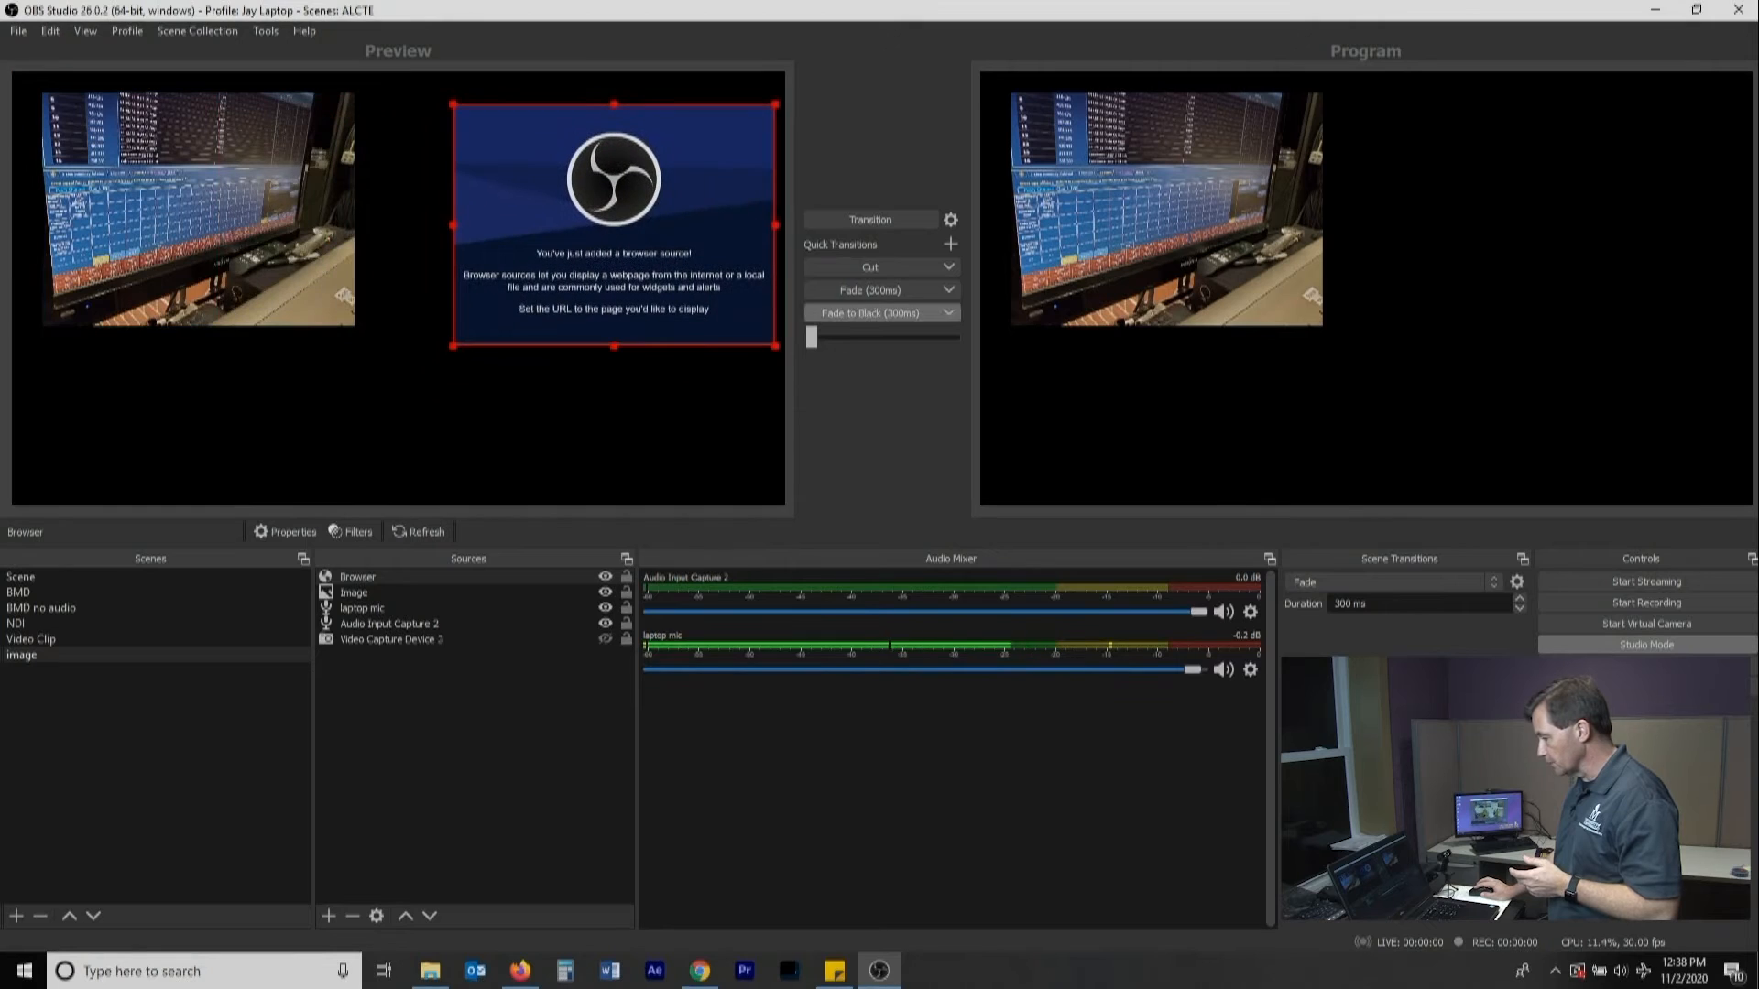
pyautogui.click(870, 267)
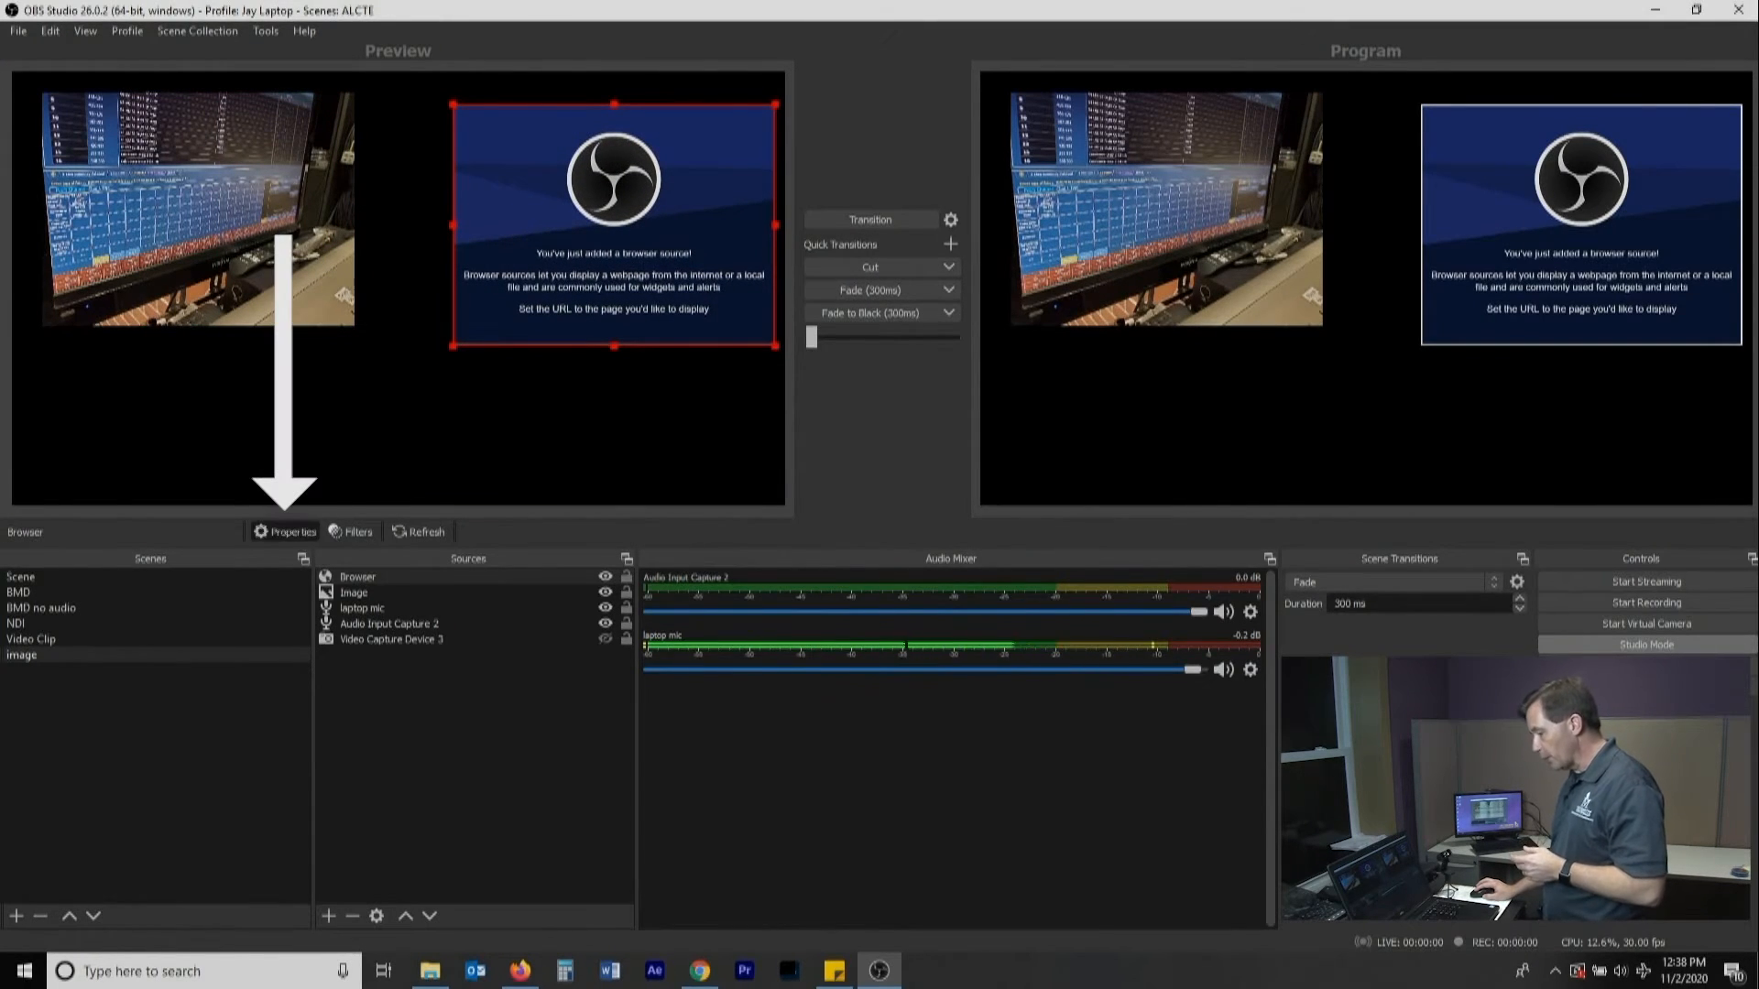
pyautogui.click(285, 532)
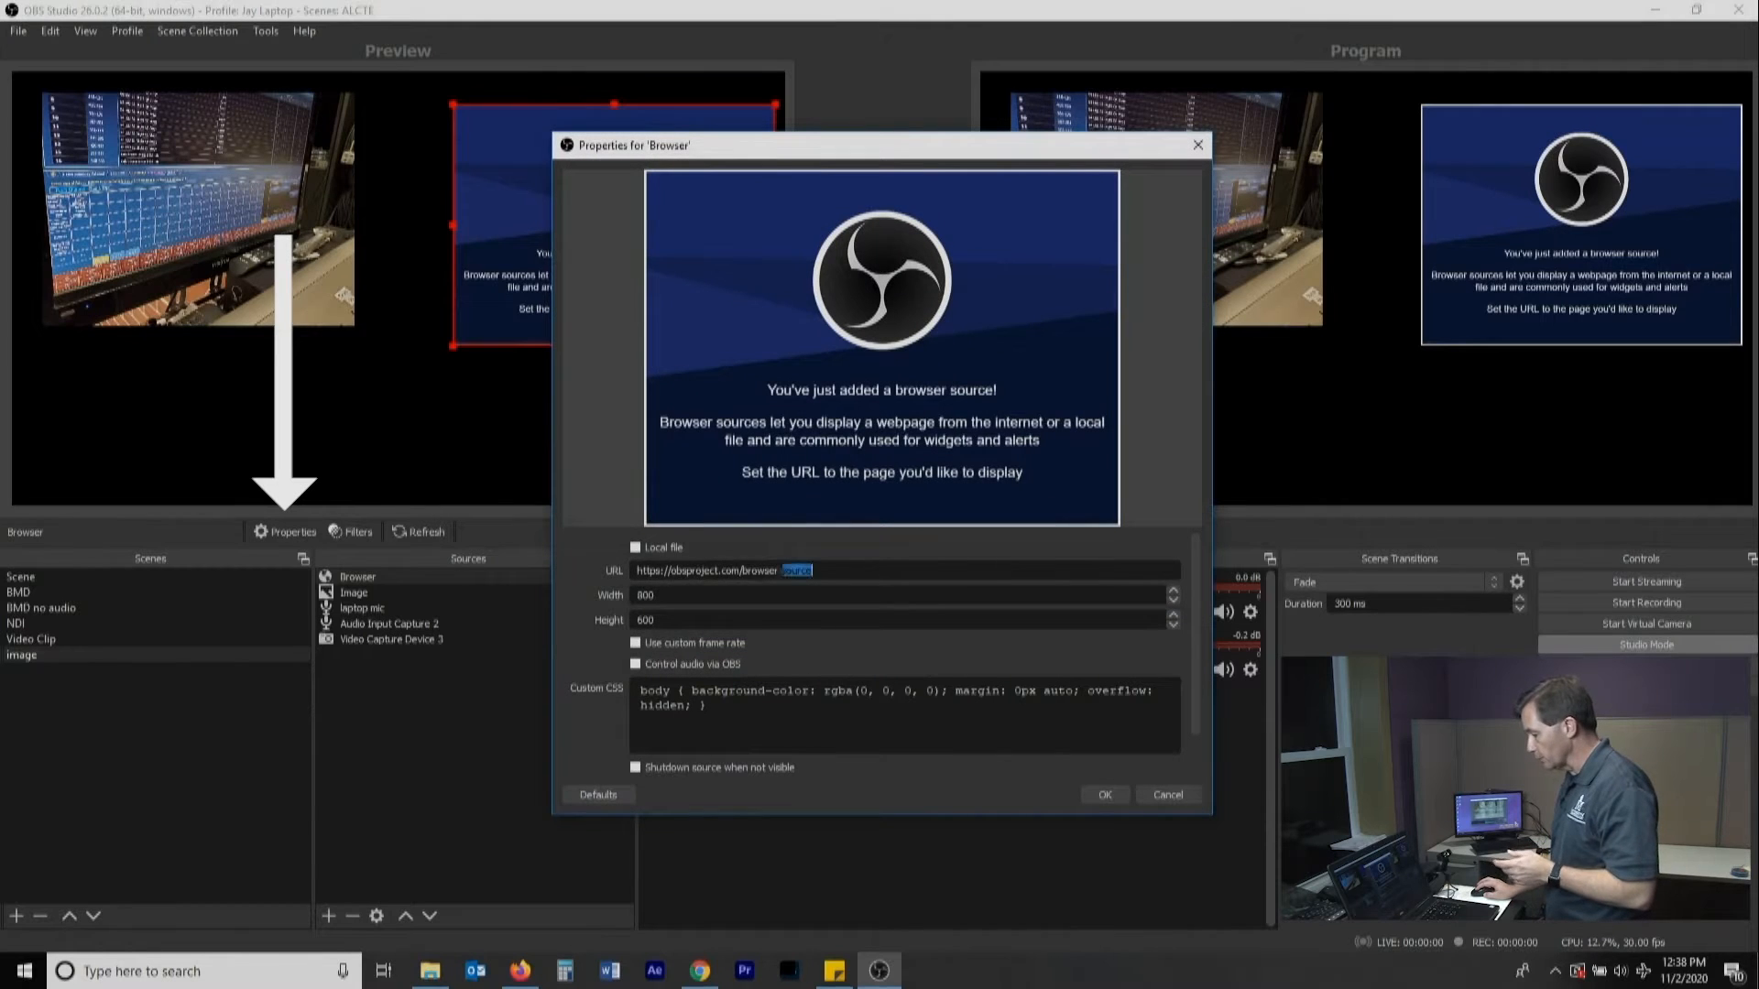
pyautogui.hotkey('ctrl', 'a')
pyautogui.write('w')
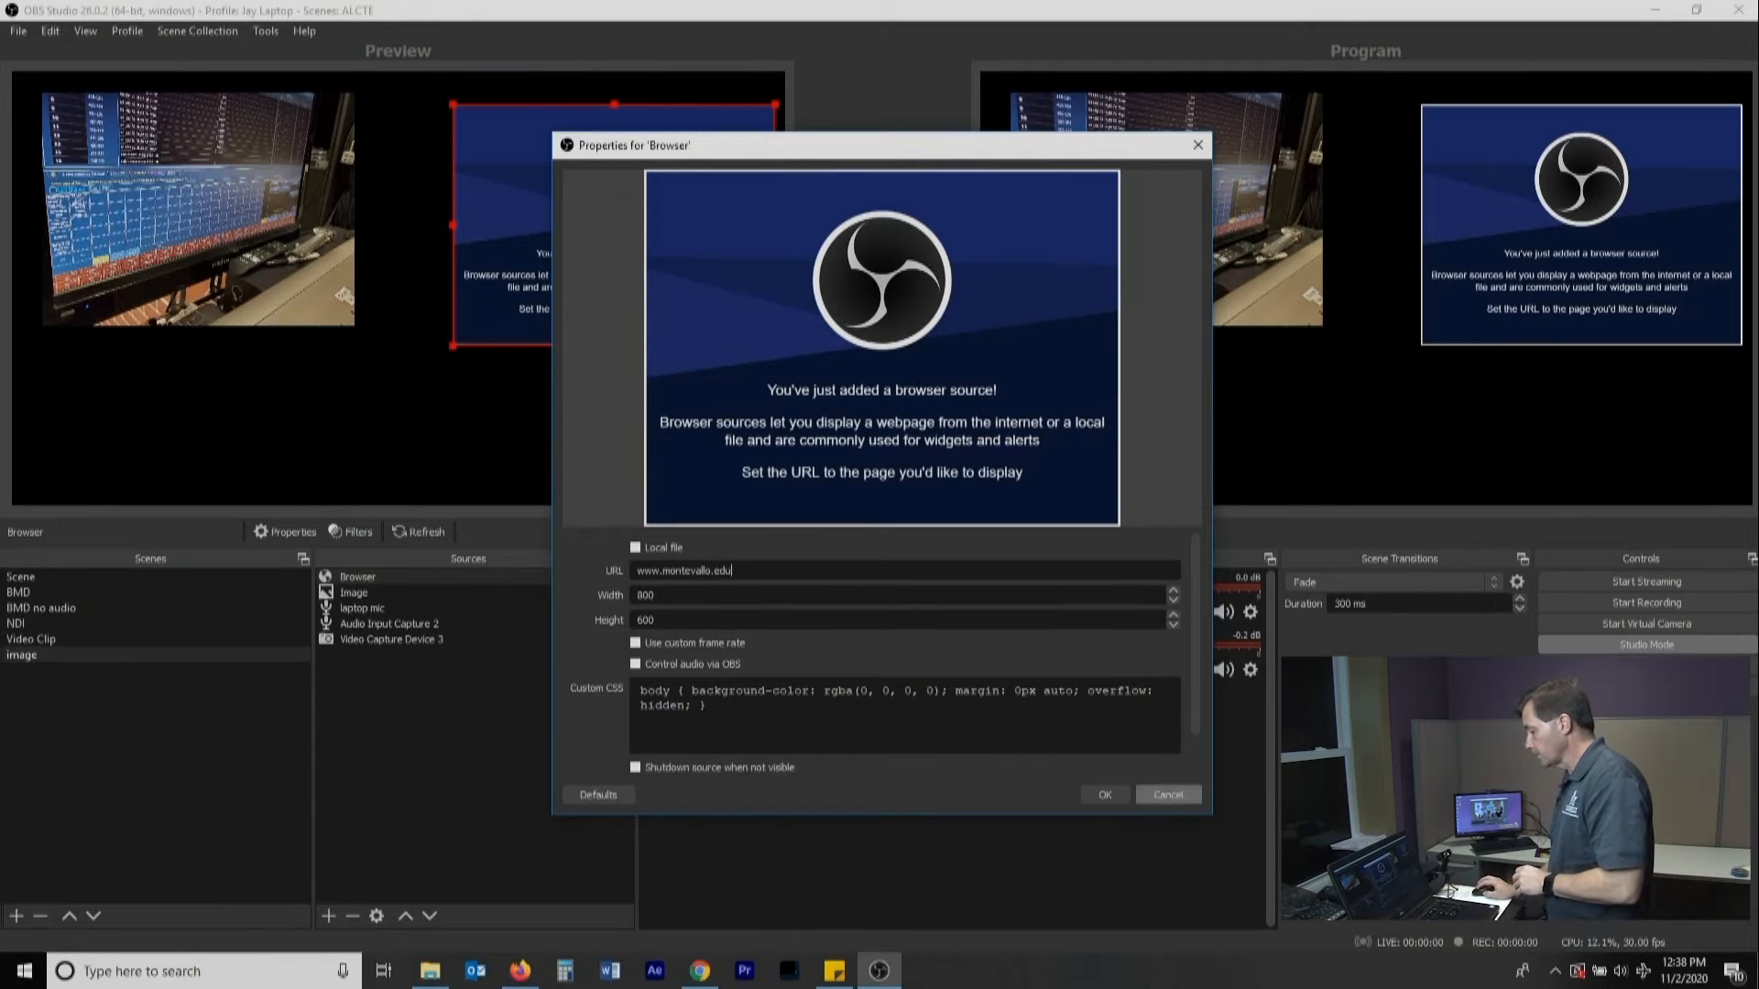
pyautogui.click(1105, 794)
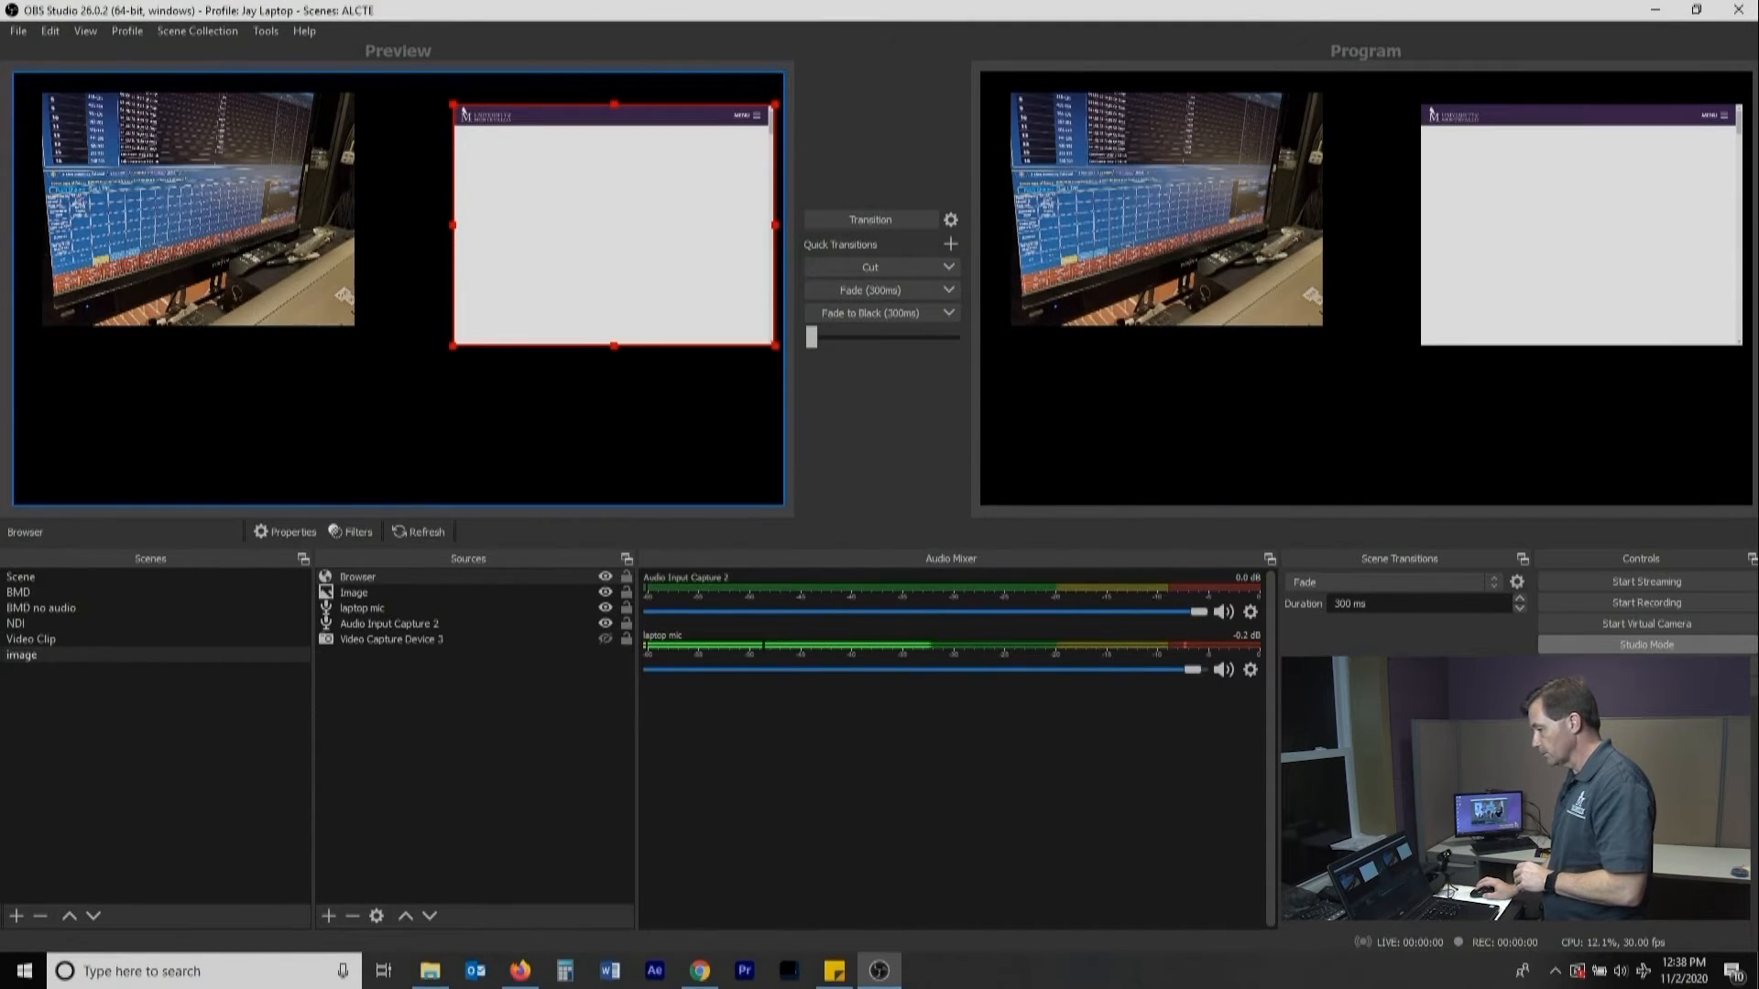
# - Enlarge the browser source over the picture, cut the new layout to program and refresh the web page
pyautogui.moveTo(614, 224); pyautogui.dragTo(233, 240)
pyautogui.moveTo(395, 360); pyautogui.dragTo(538, 468)
pyautogui.click(871, 267)
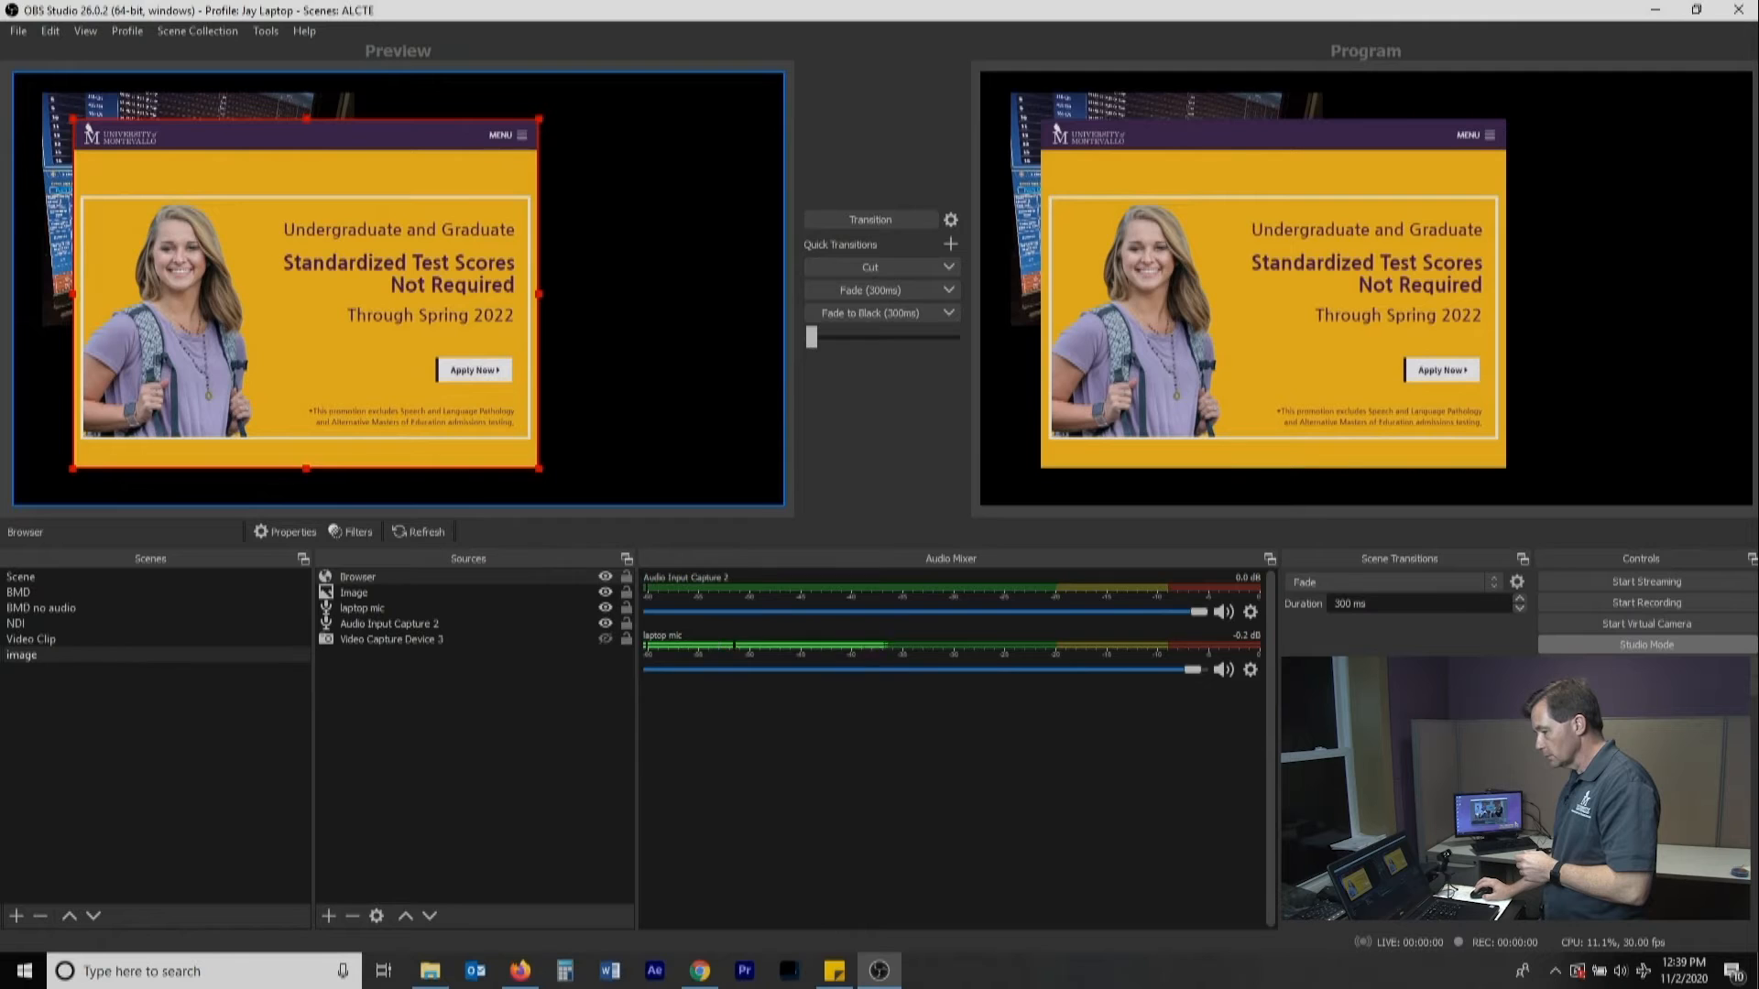
pyautogui.click(419, 531)
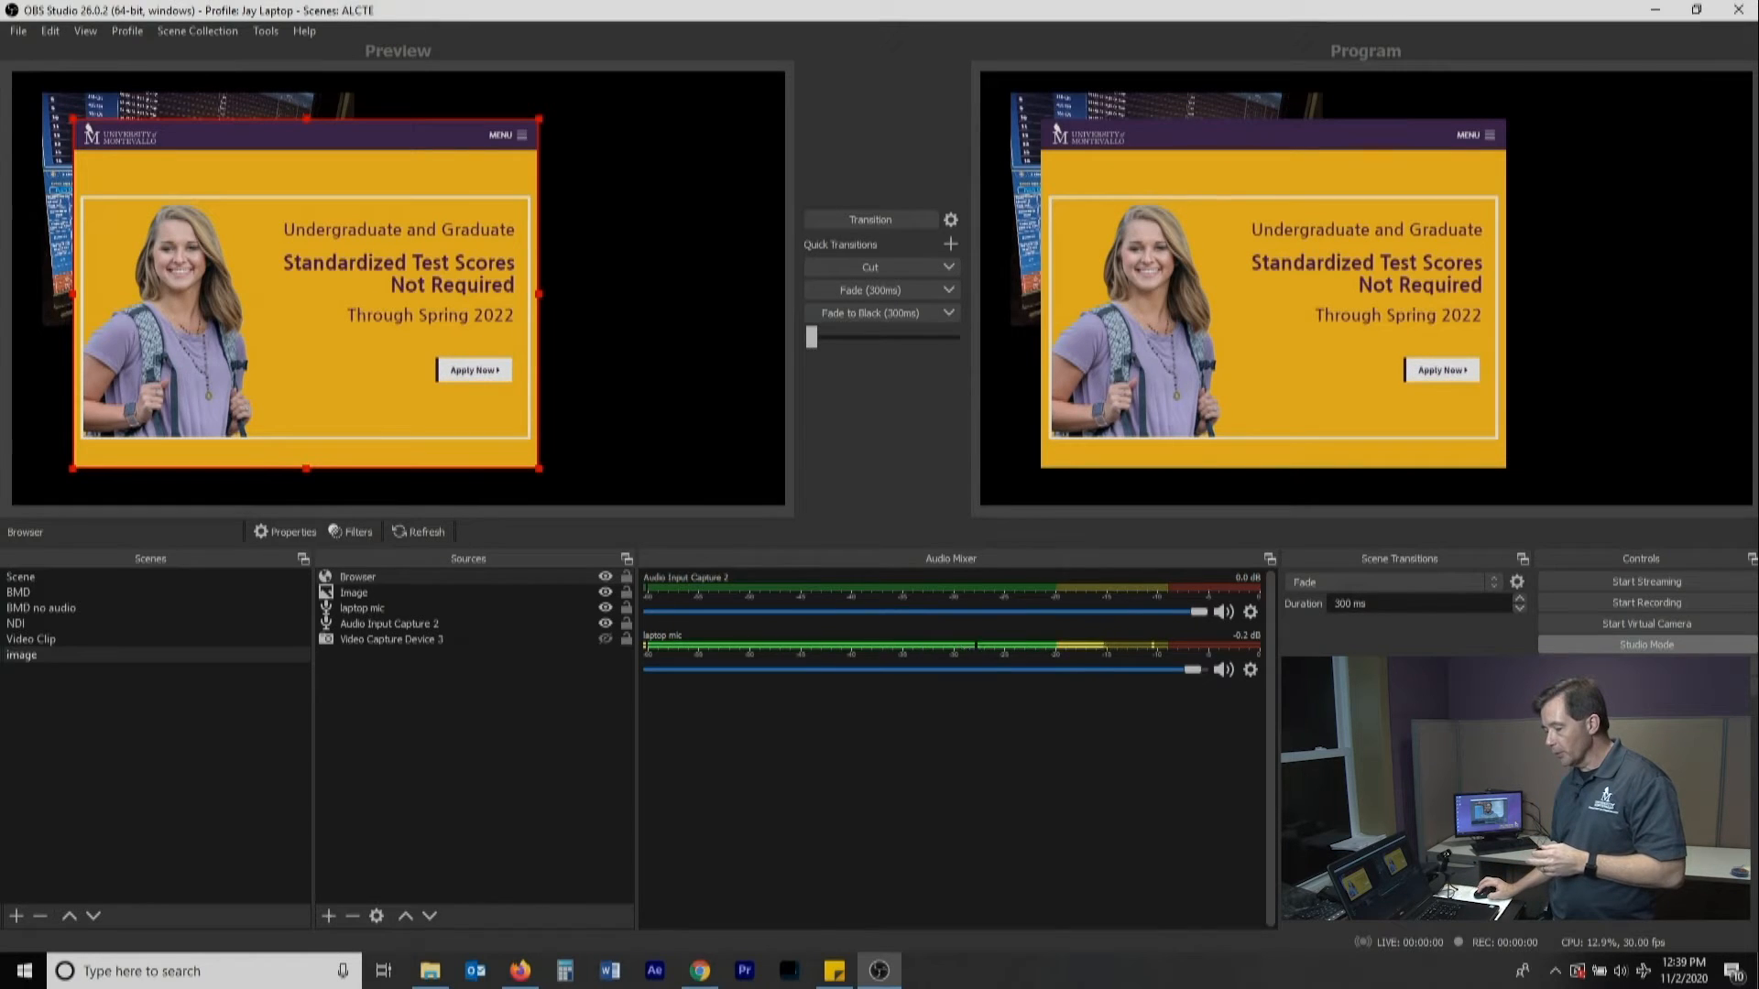
# - Add a new Text (GDI+) source to the image scene and enter "Virtual Conference" as its text
pyautogui.click(328, 917)
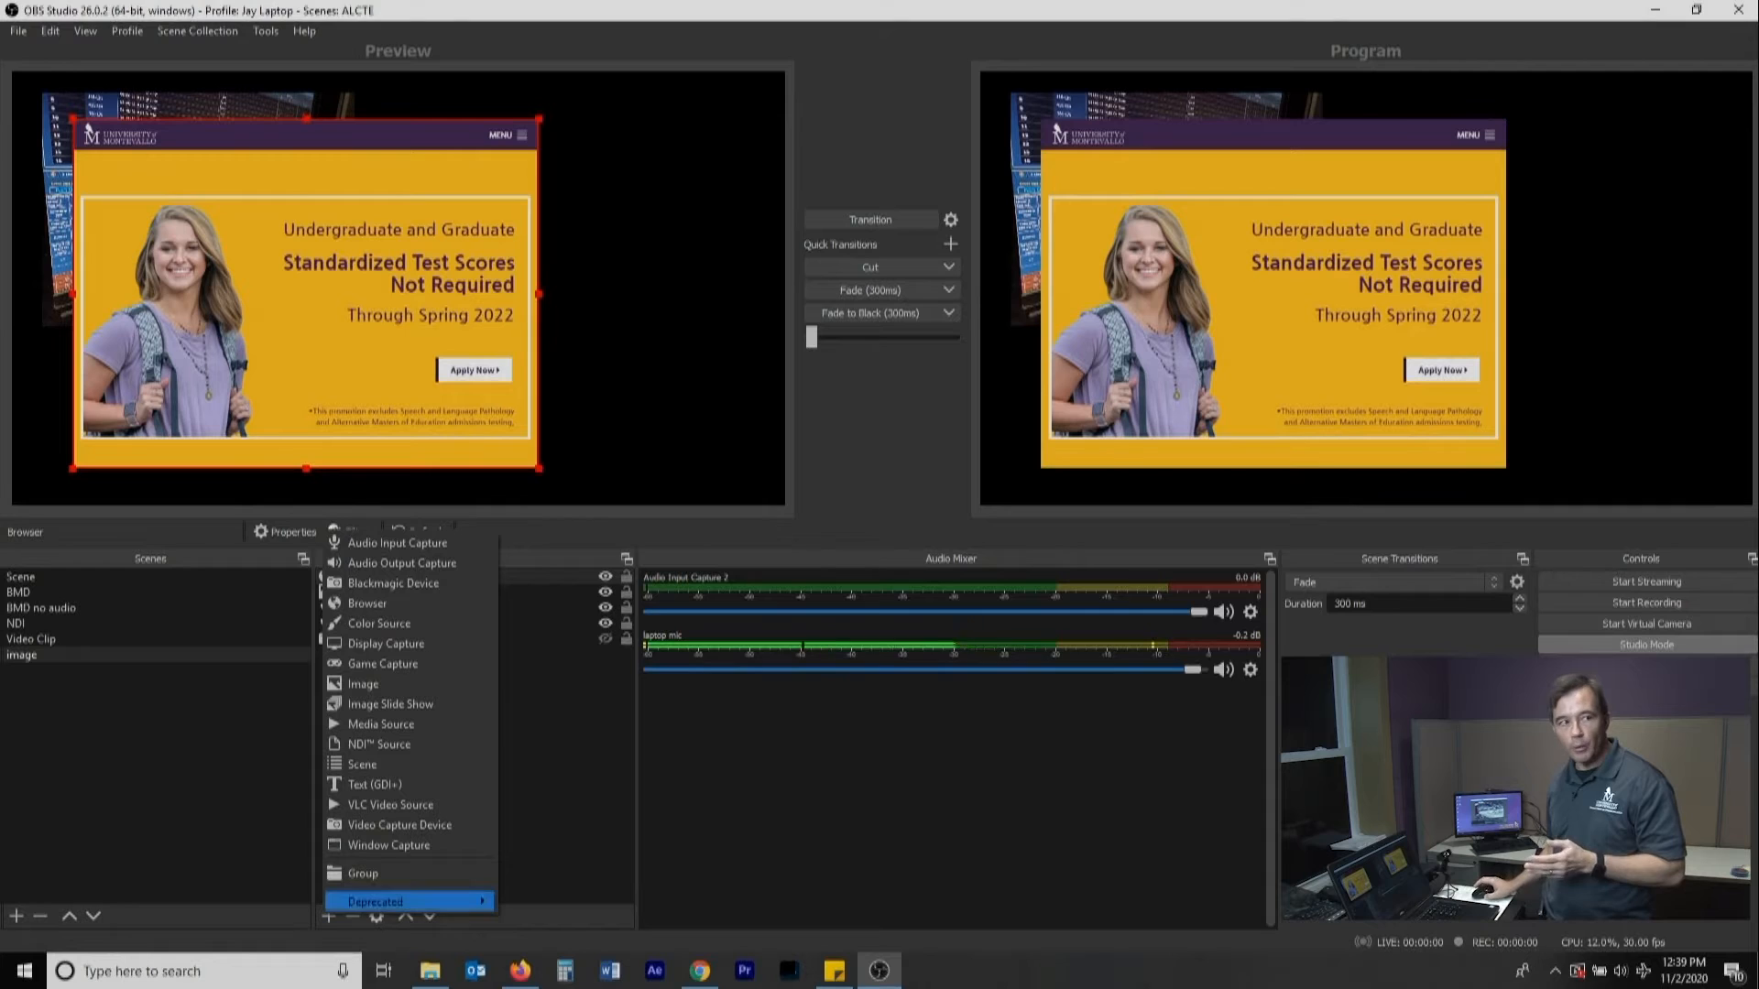
pyautogui.moveTo(385, 901)
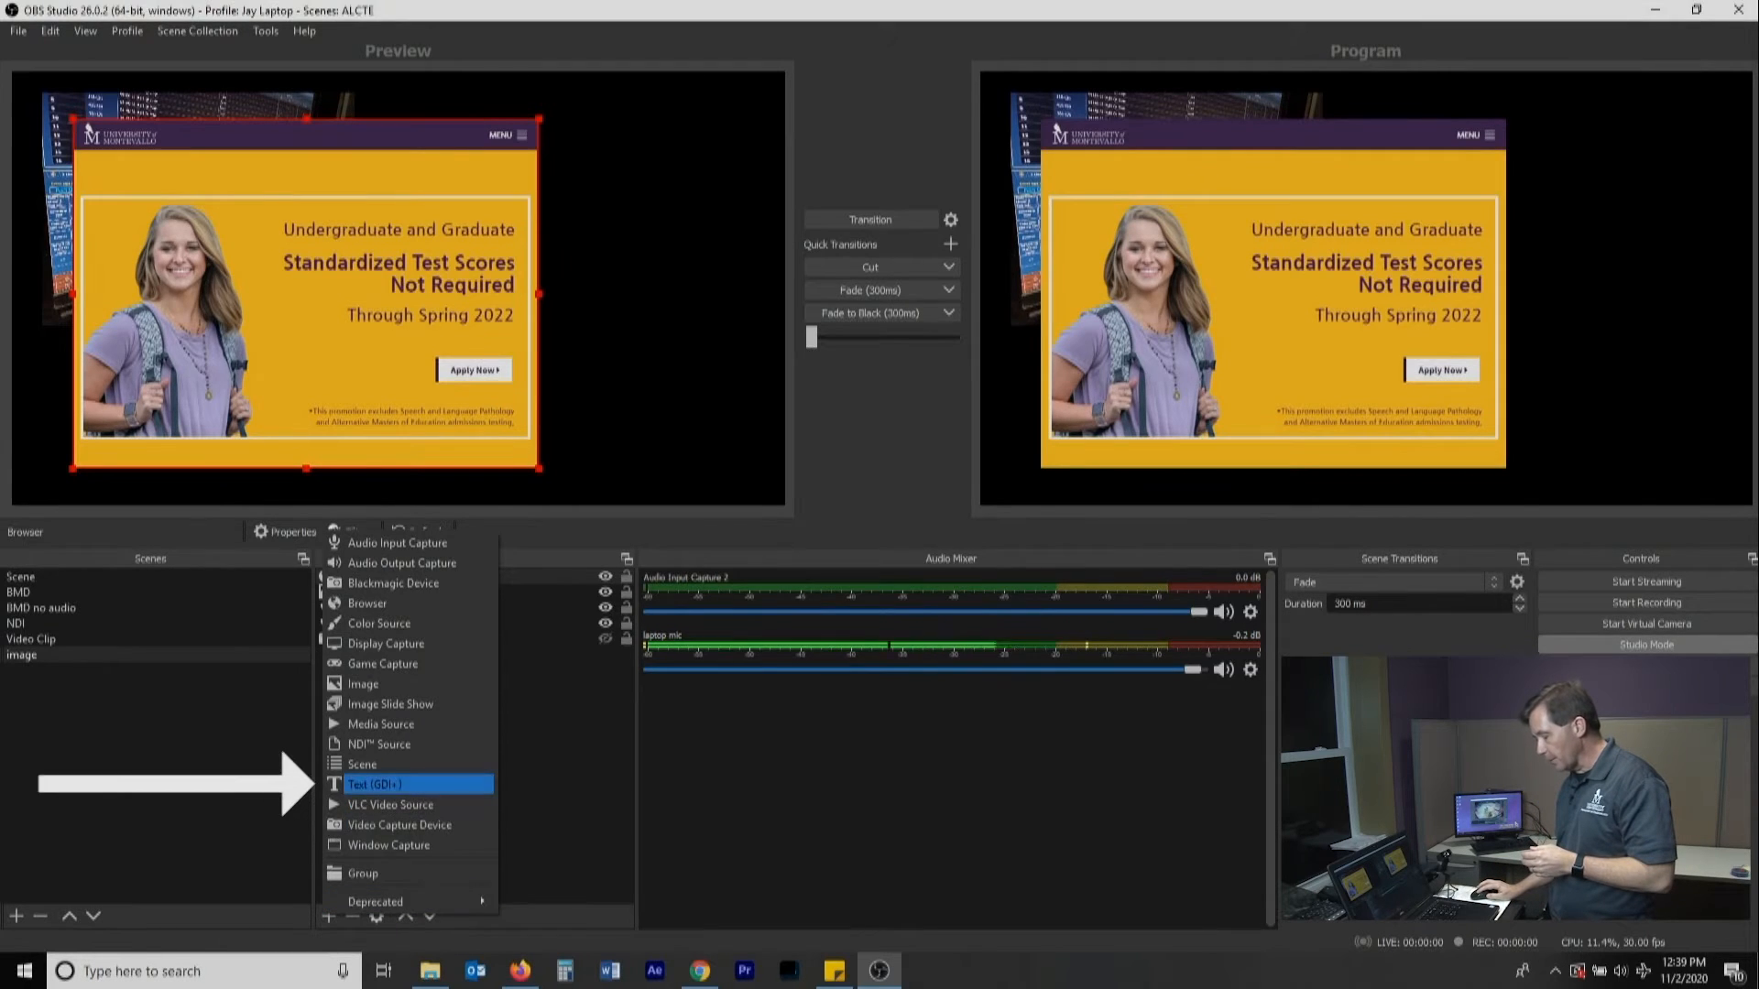
pyautogui.click(375, 784)
pyautogui.click(936, 611)
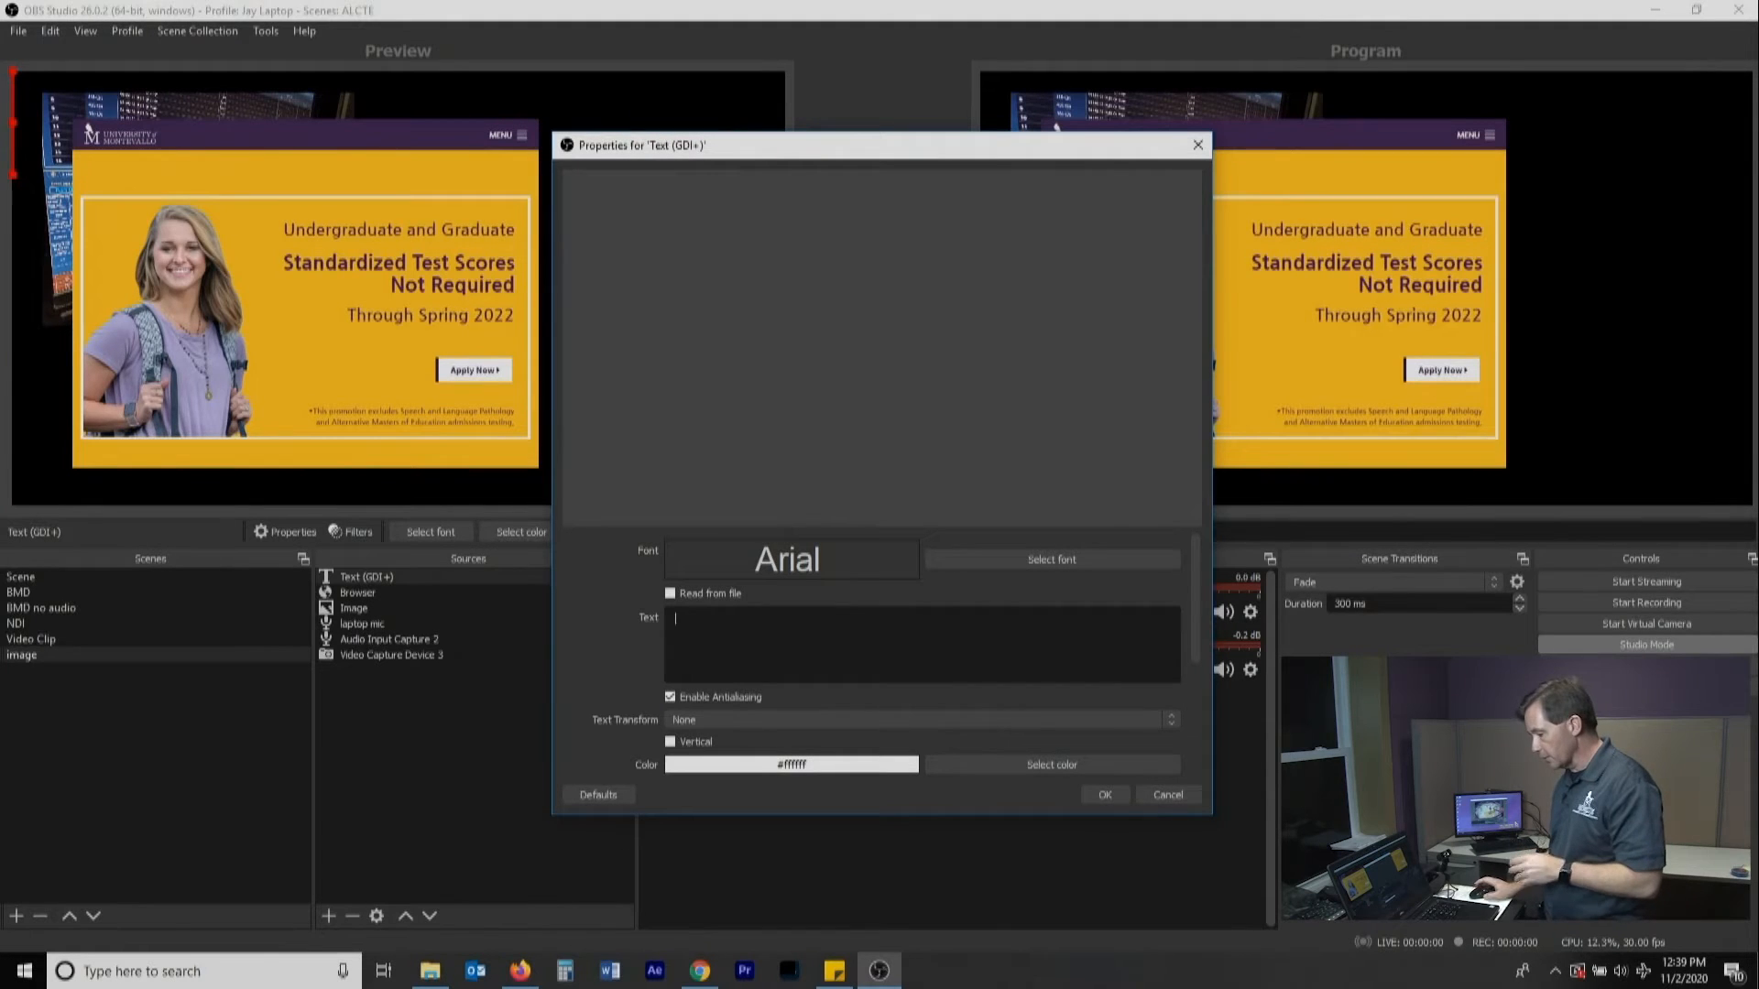
pyautogui.write('Vi')
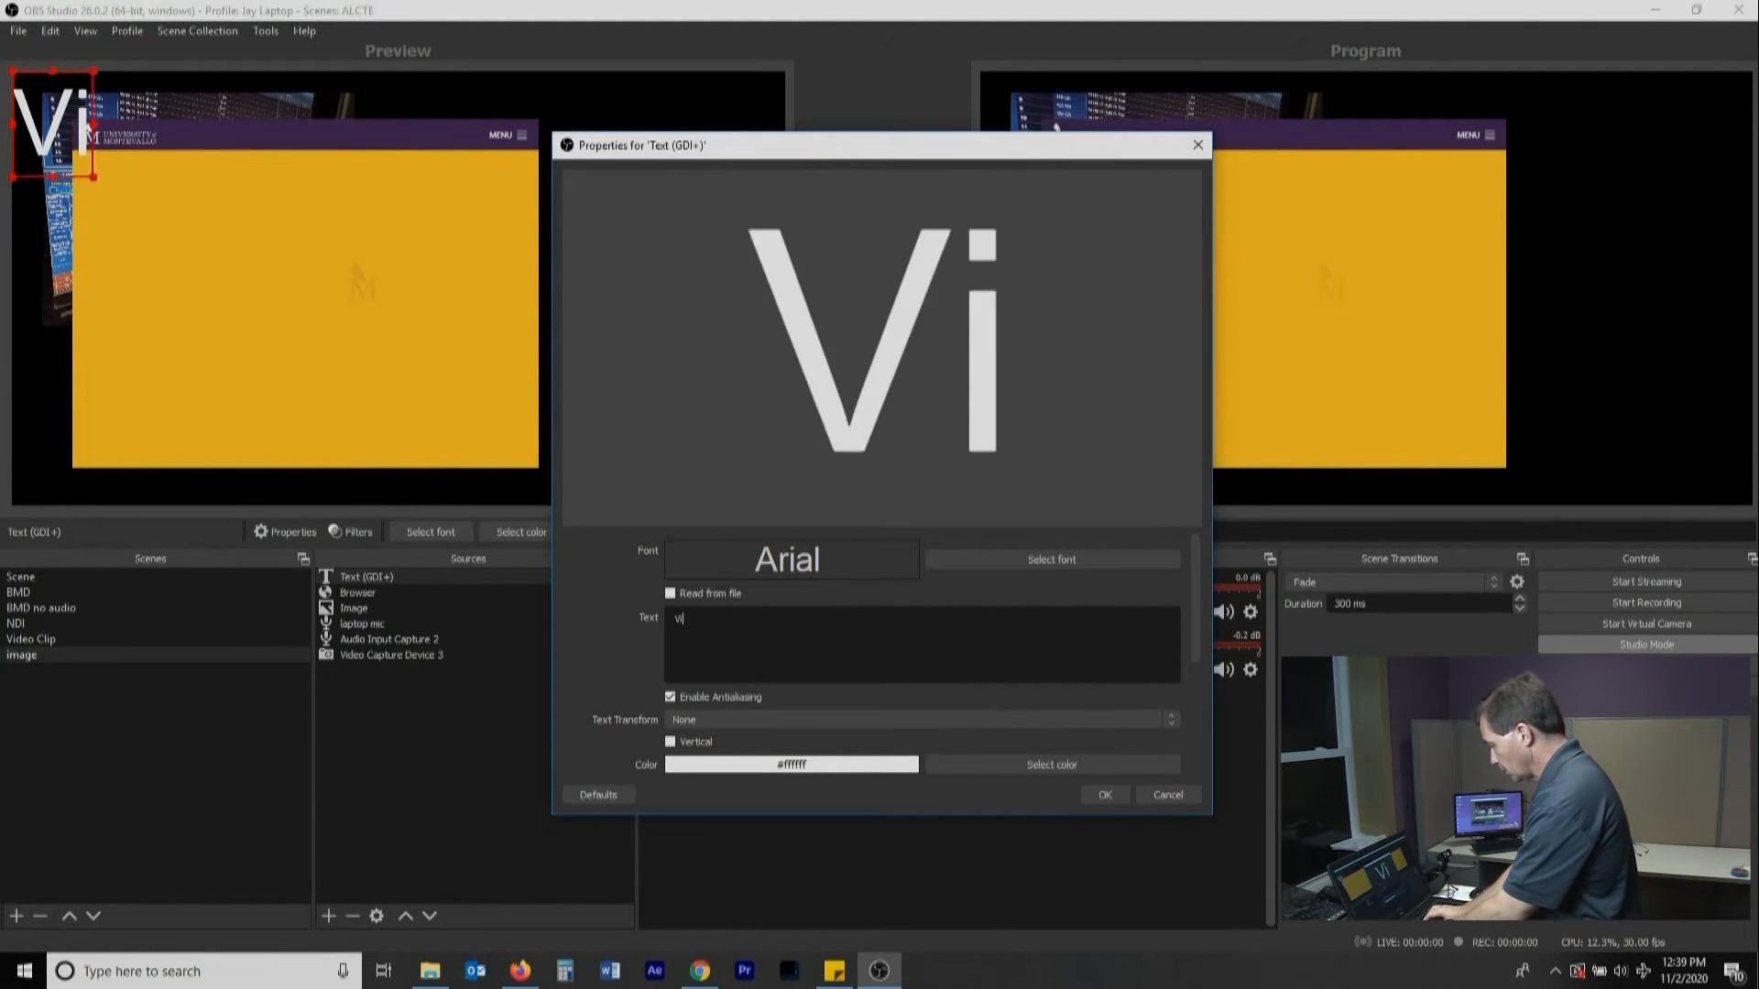
pyautogui.write('rtual COnfer')
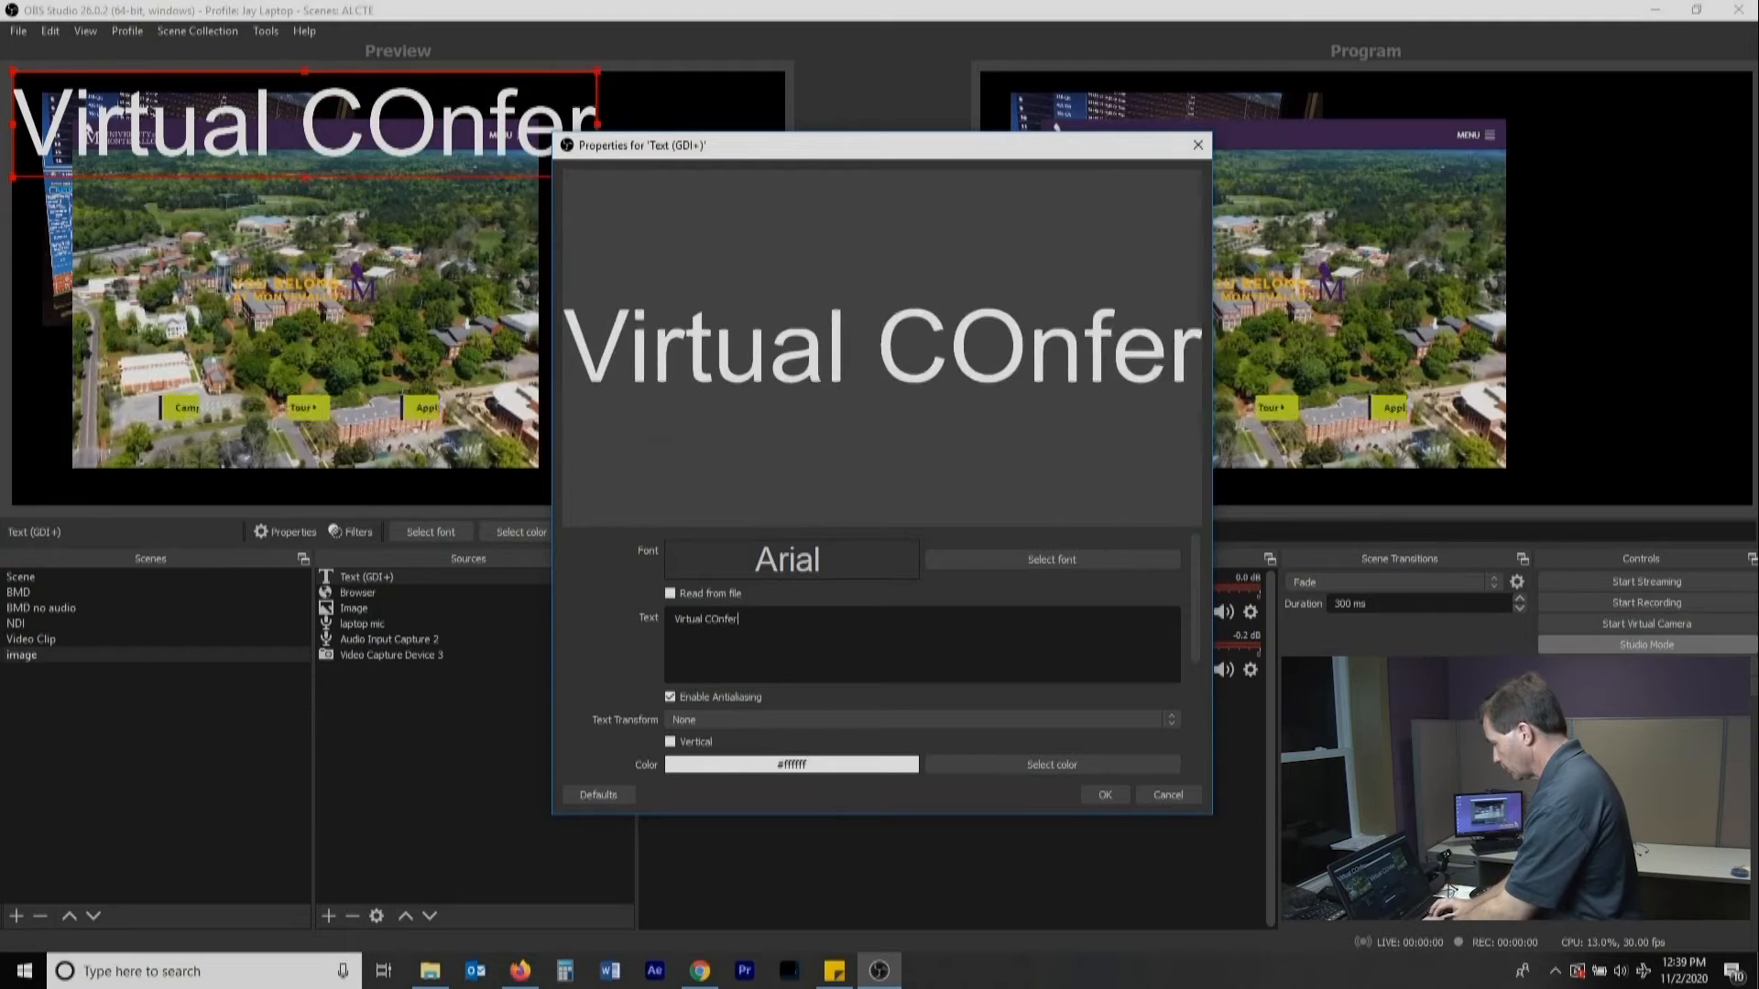
pyautogui.press('BackSpace')
pyautogui.press('BackSpace')
pyautogui.press('BackSpace')
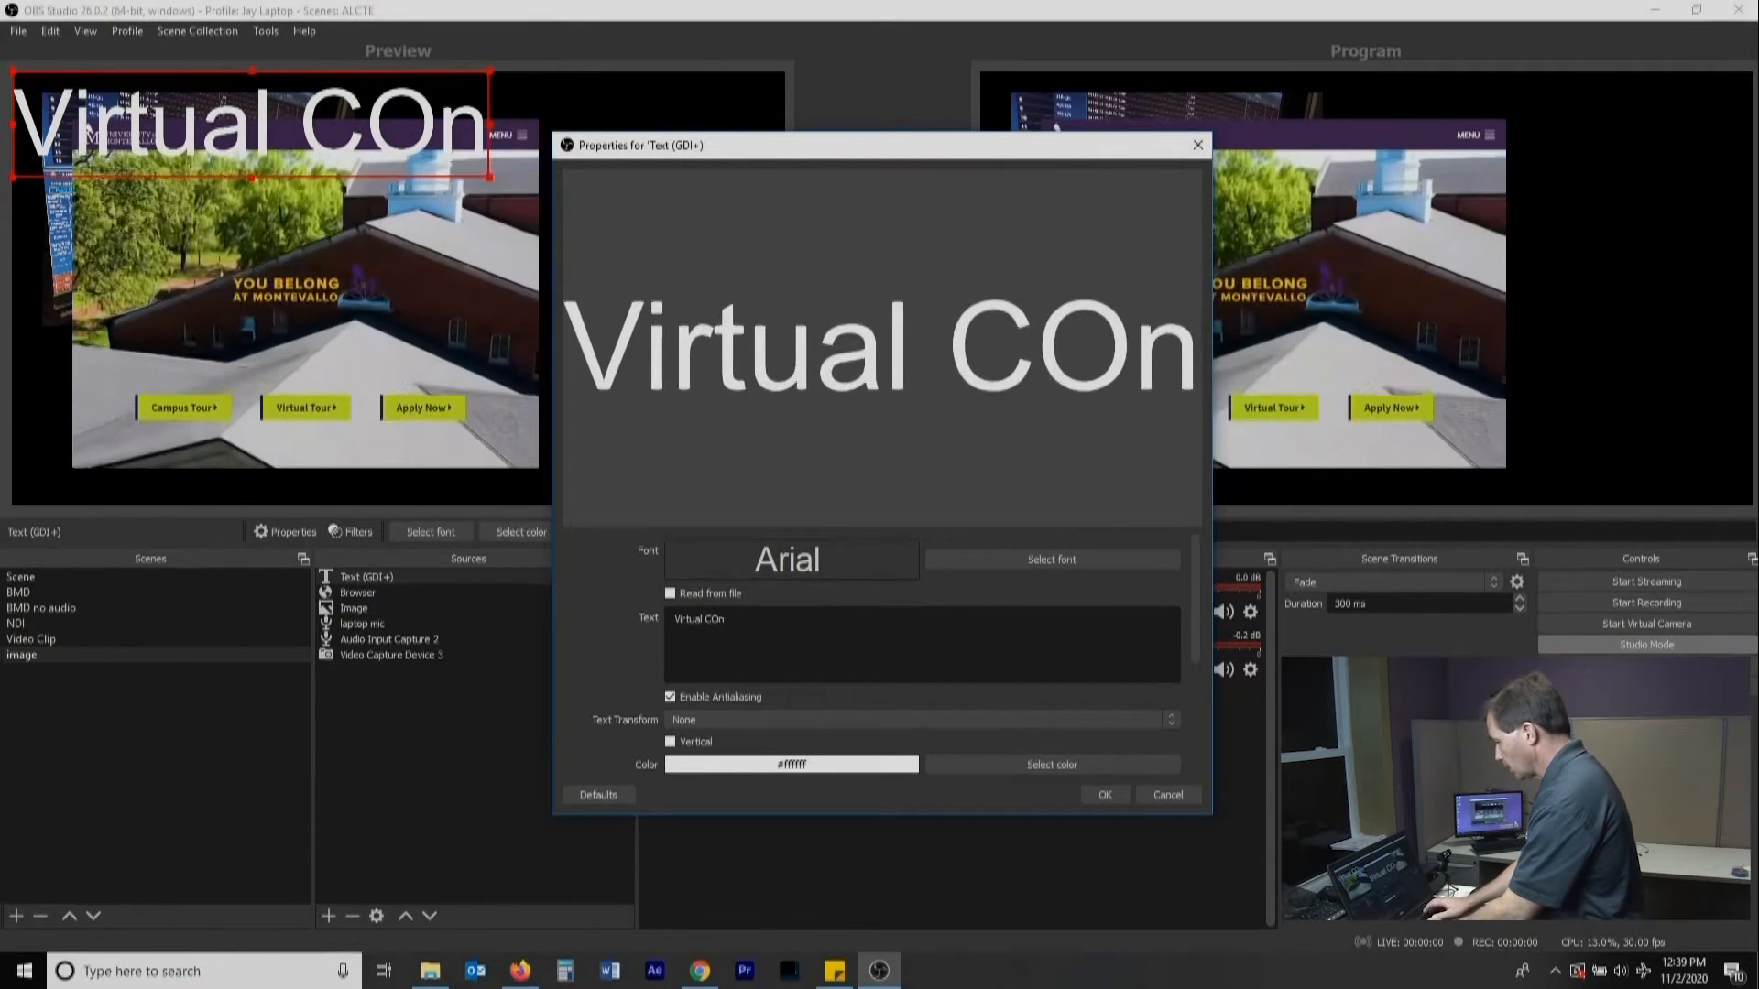
pyautogui.write('onference')
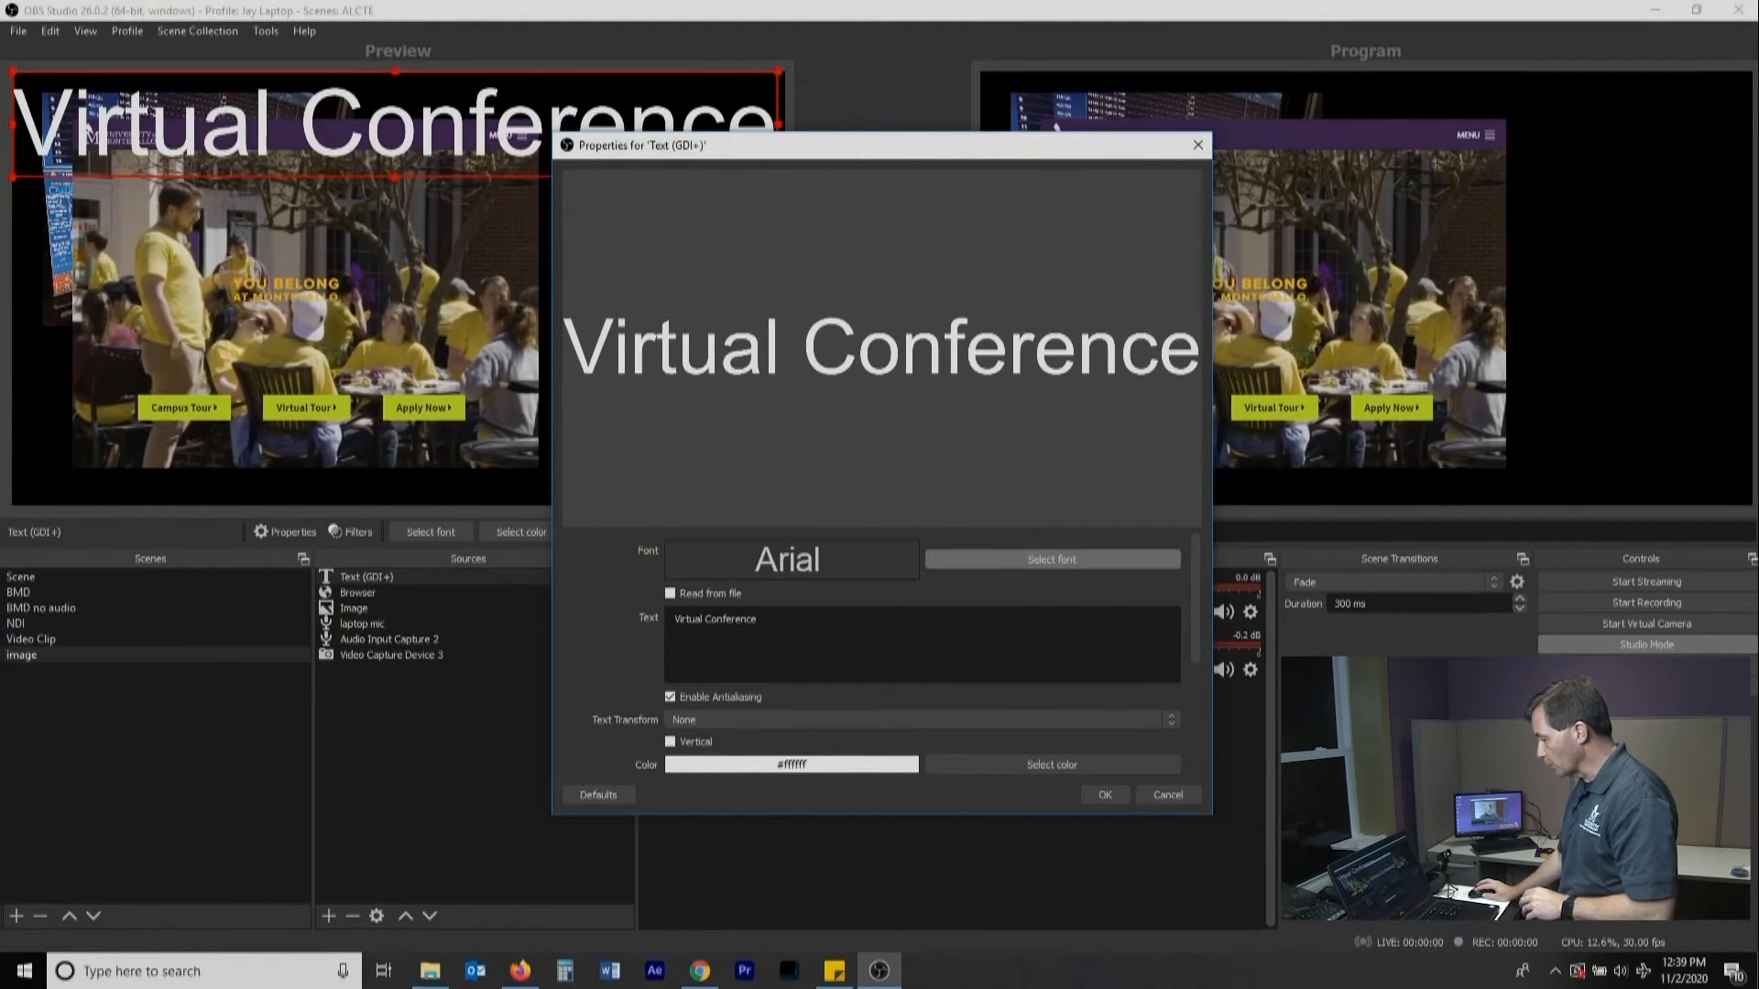
# - Set the text source's font to Agency FB Regular and accept its properties
pyautogui.click(1052, 559)
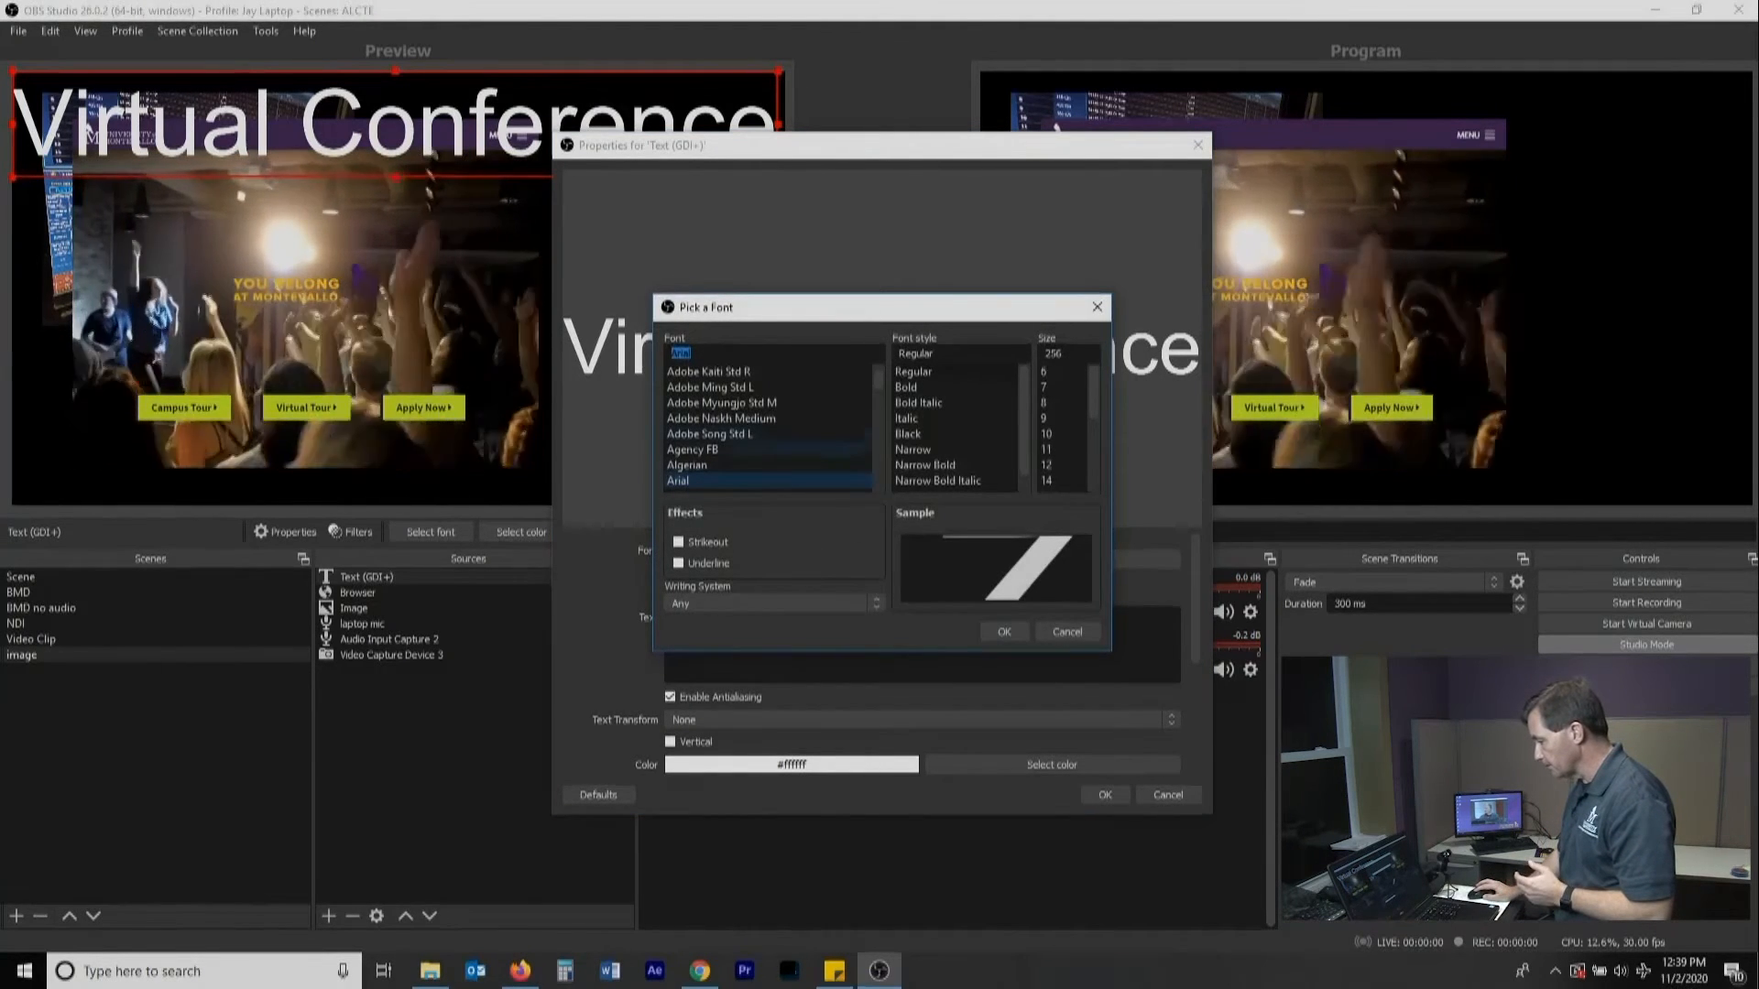
pyautogui.click(768, 450)
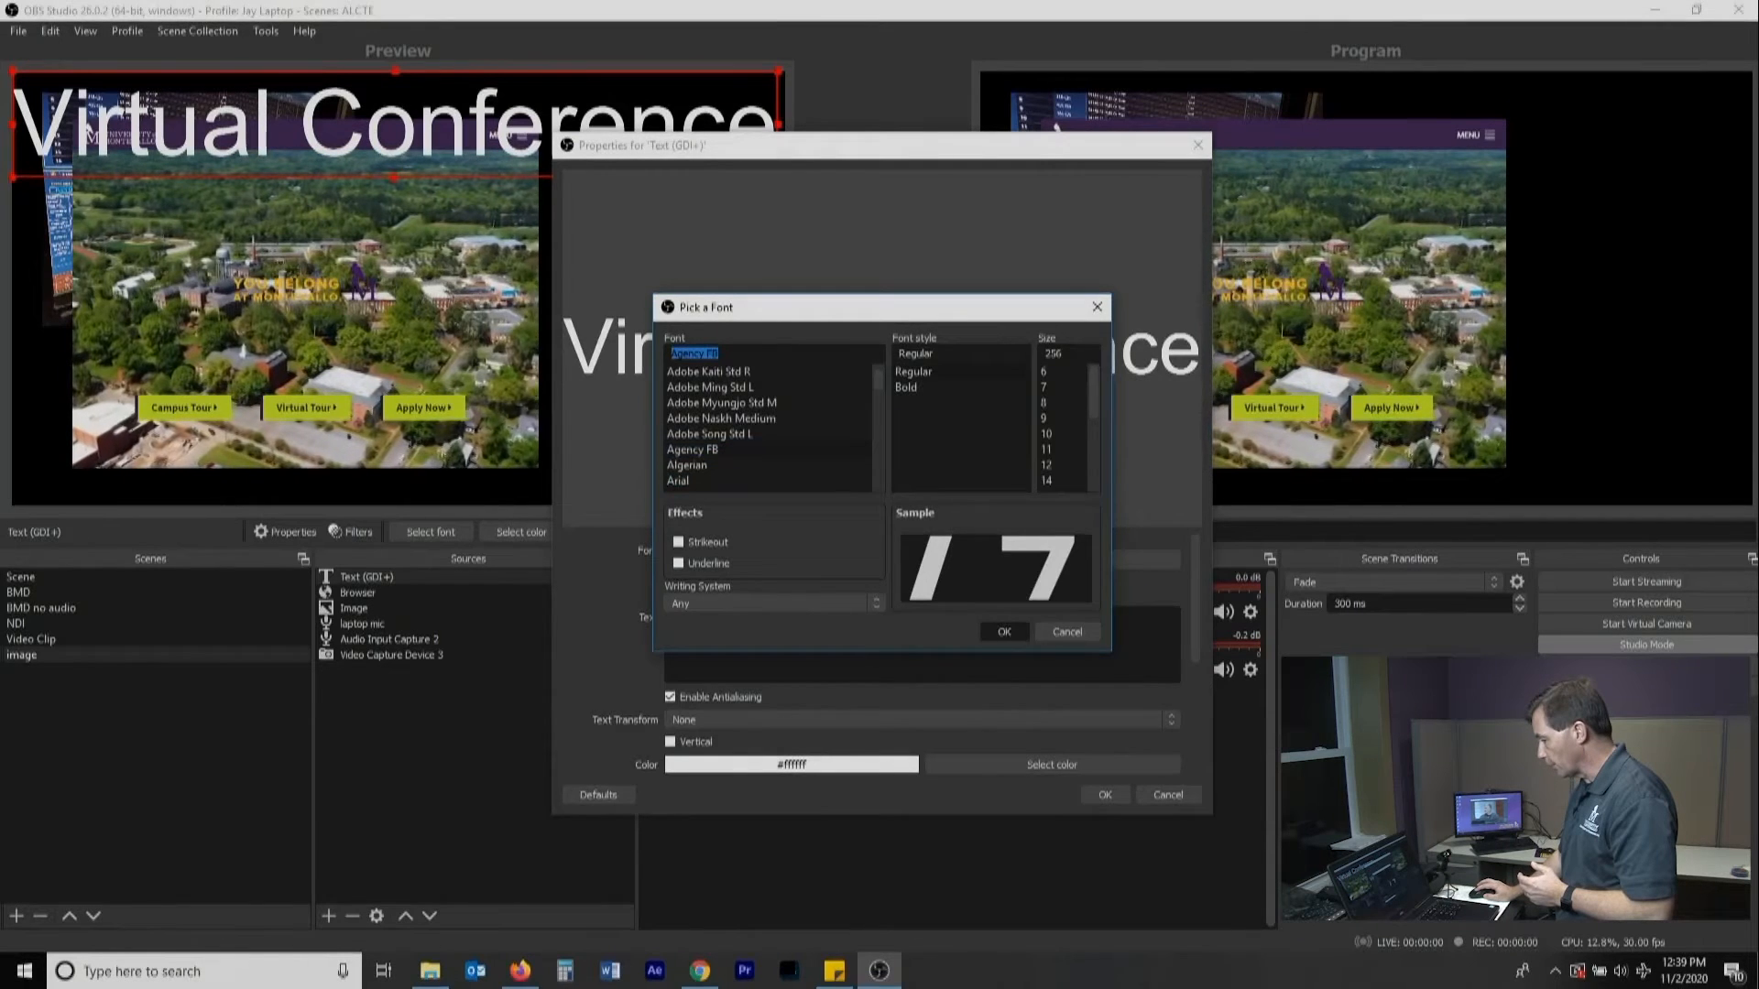
pyautogui.press('Return')
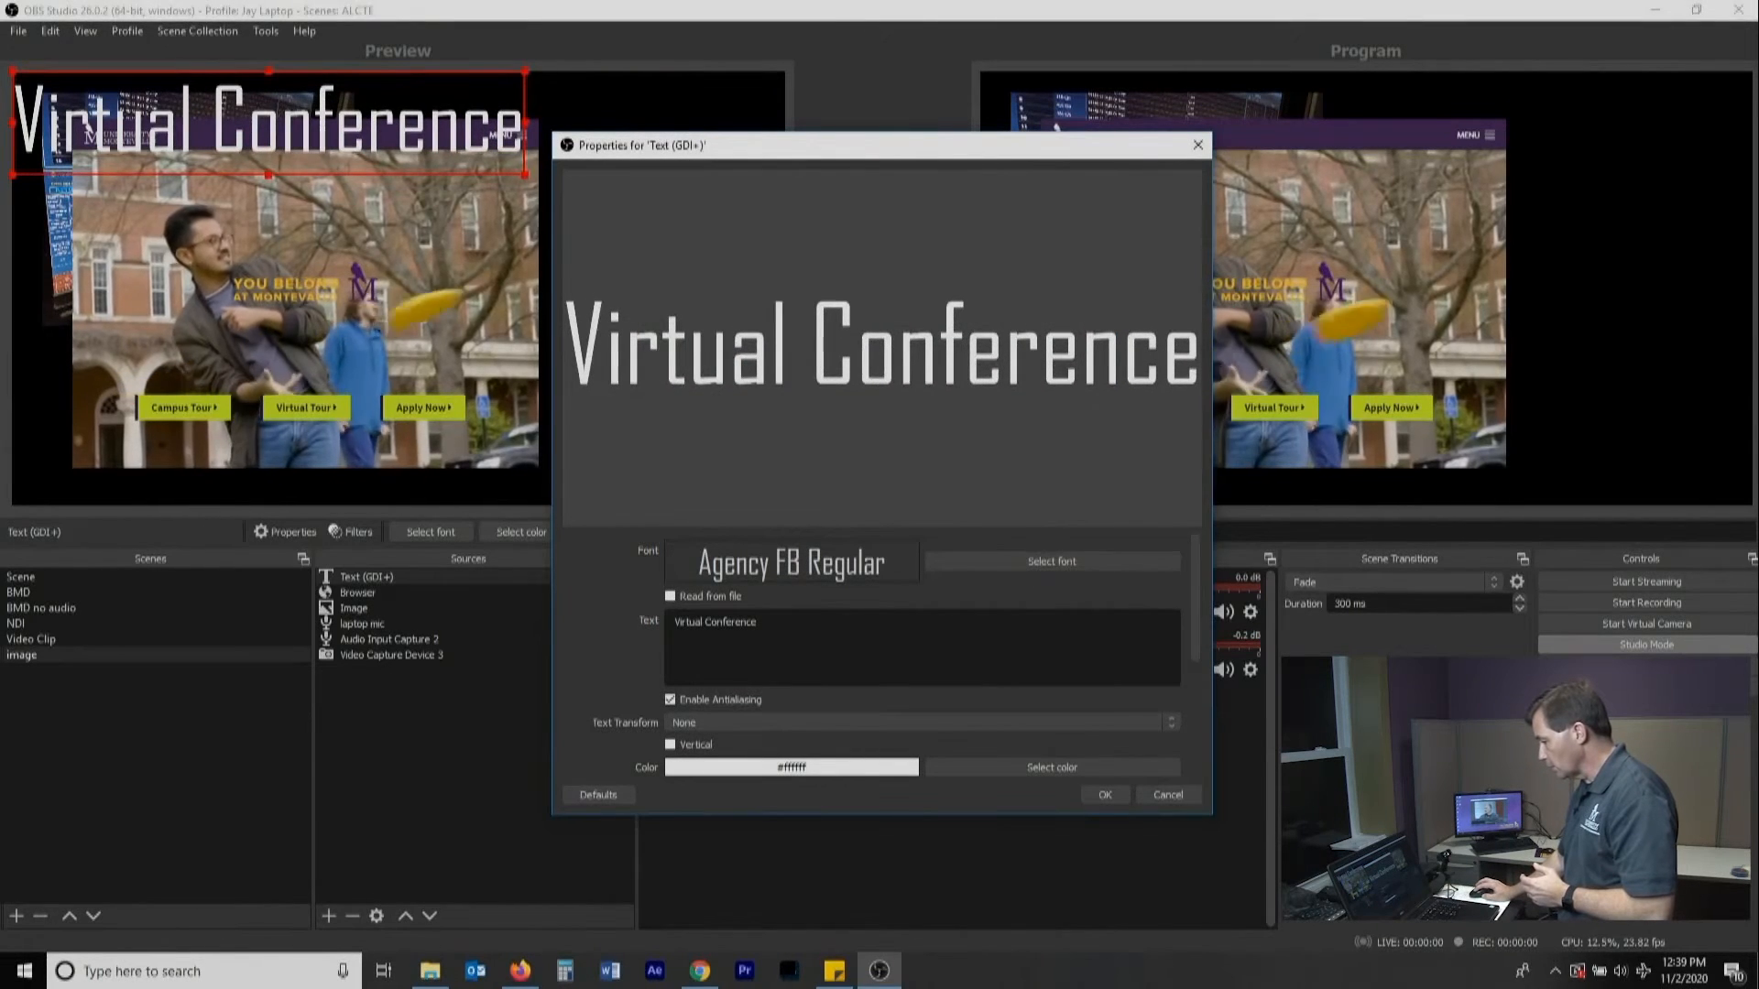
pyautogui.press('Return')
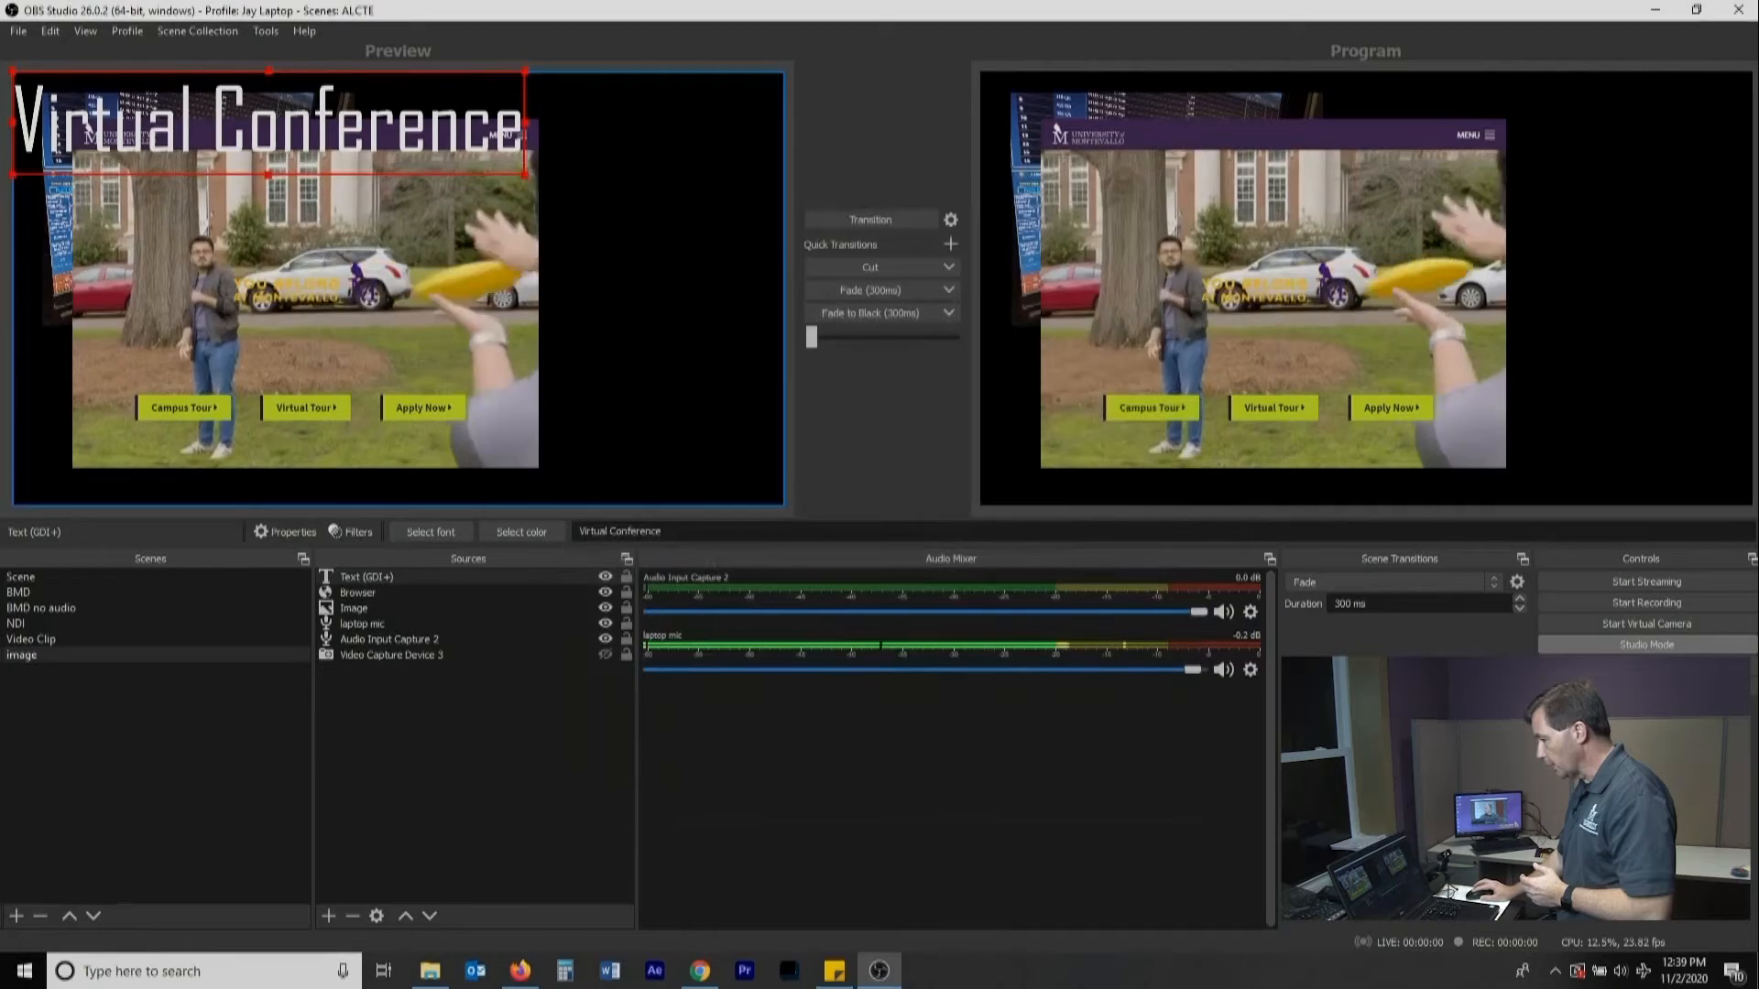
# - Place the text below the picture, shrink the browser source beside the picture, and cut the layout to program
pyautogui.moveTo(313, 168); pyautogui.dragTo(423, 421)
pyautogui.moveTo(206, 275); pyautogui.dragTo(318, 227)
pyautogui.moveTo(185, 71); pyautogui.dragTo(387, 103)
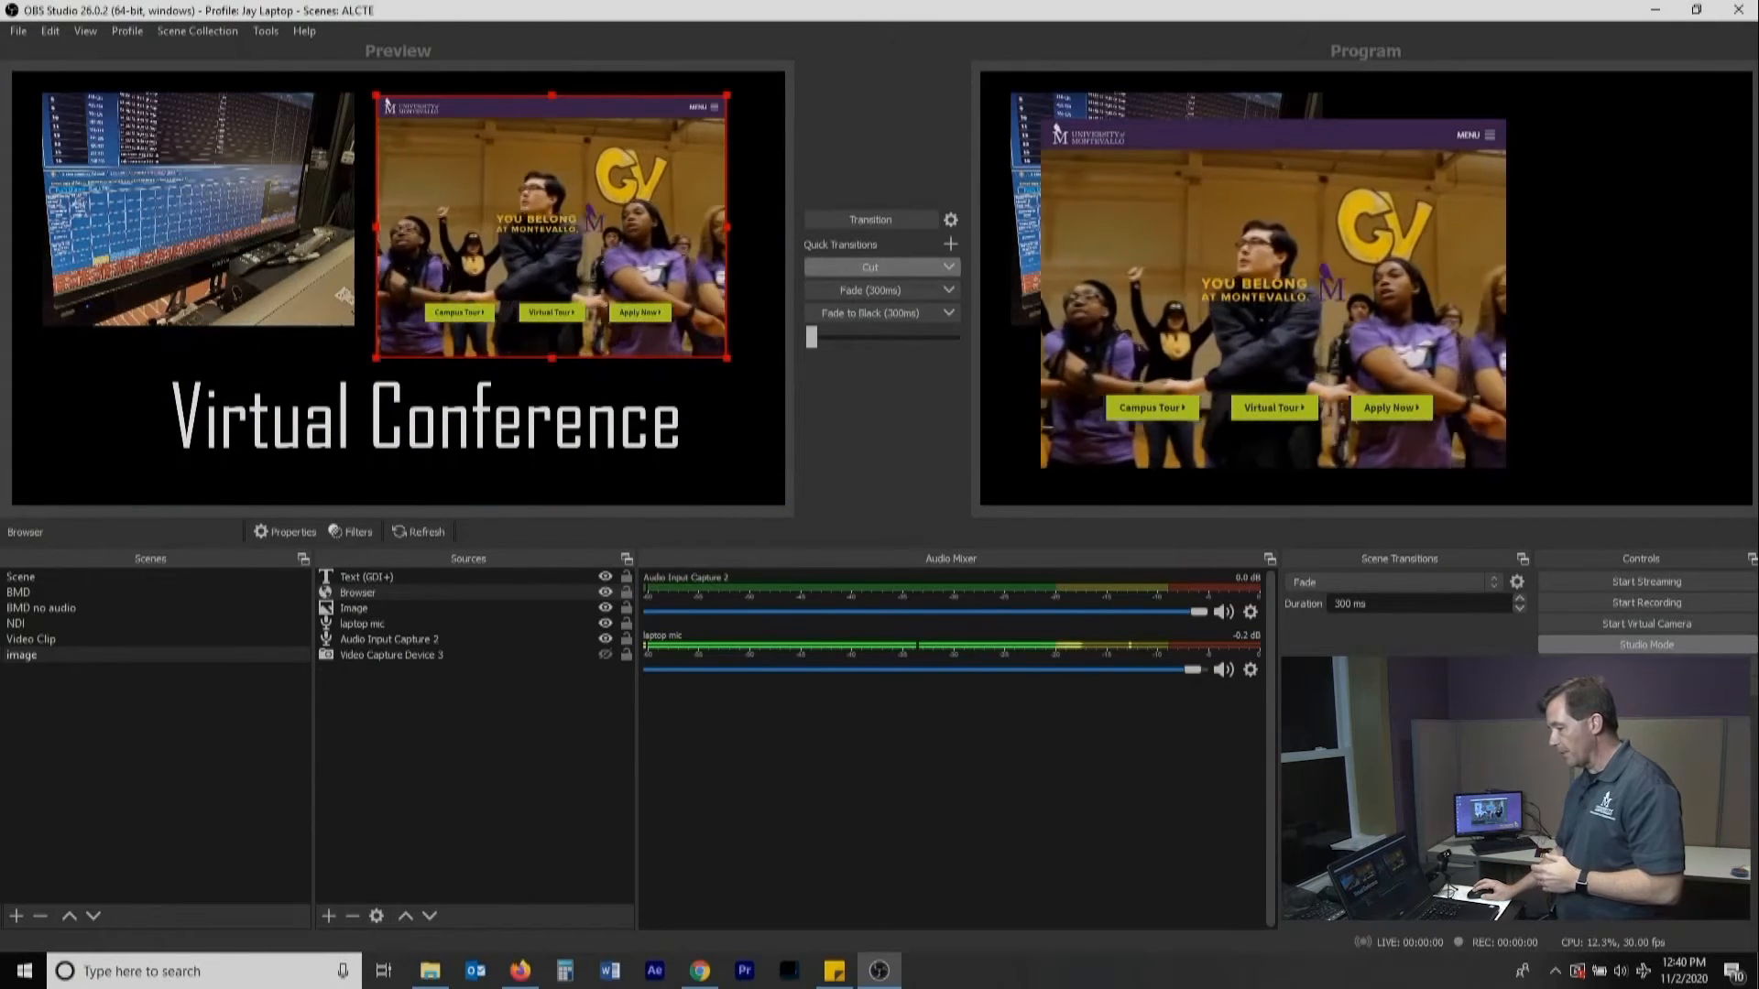
pyautogui.click(870, 267)
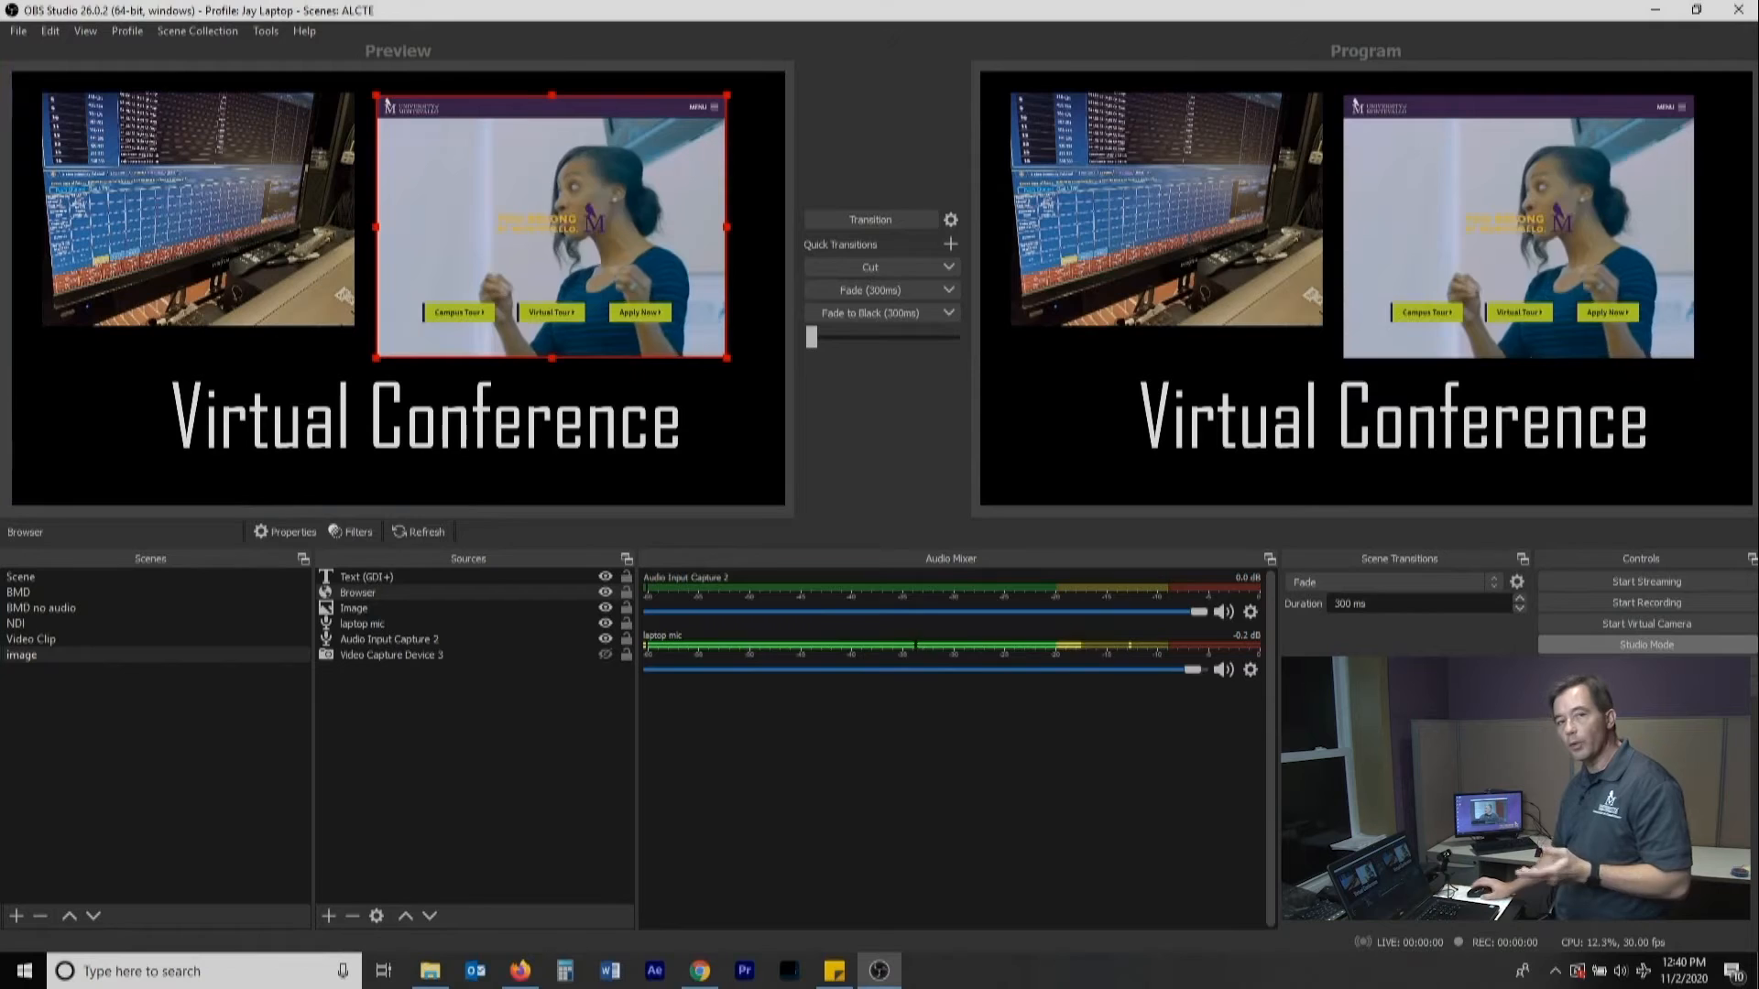
# - Move the browser source over the text, order the text source beneath it, and cut the scene to program
pyautogui.moveTo(386, 103); pyautogui.dragTo(319, 192)
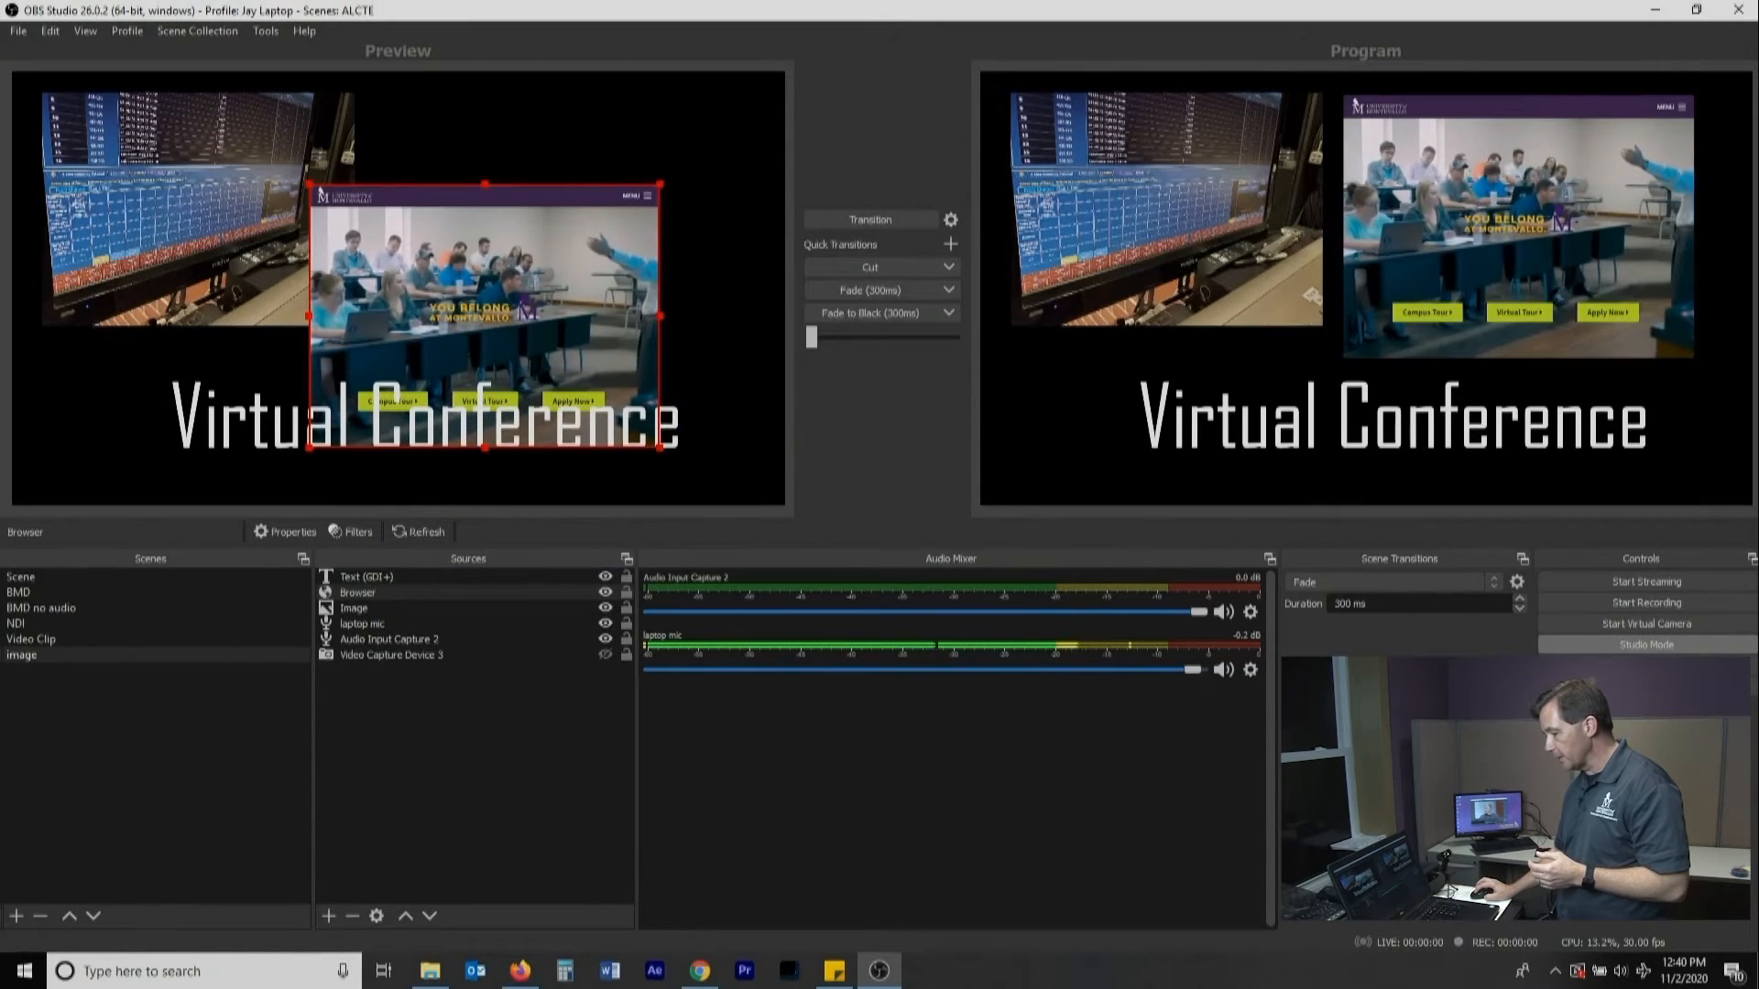
pyautogui.click(366, 577)
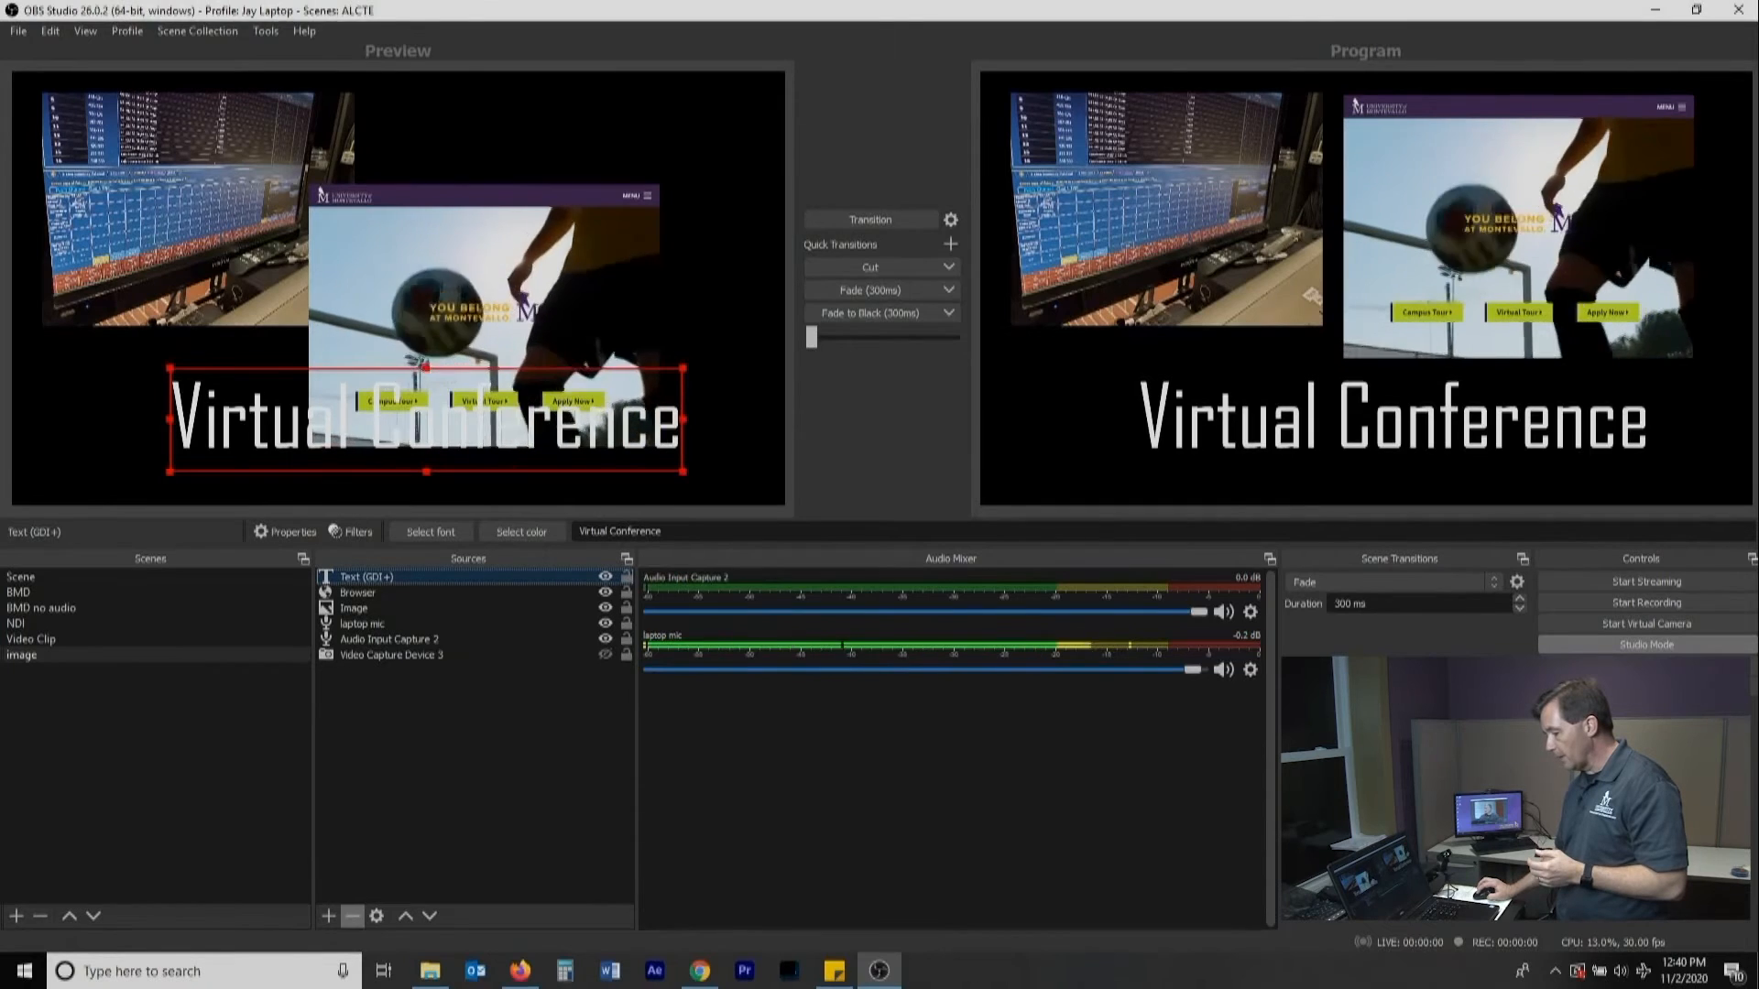
pyautogui.click(430, 917)
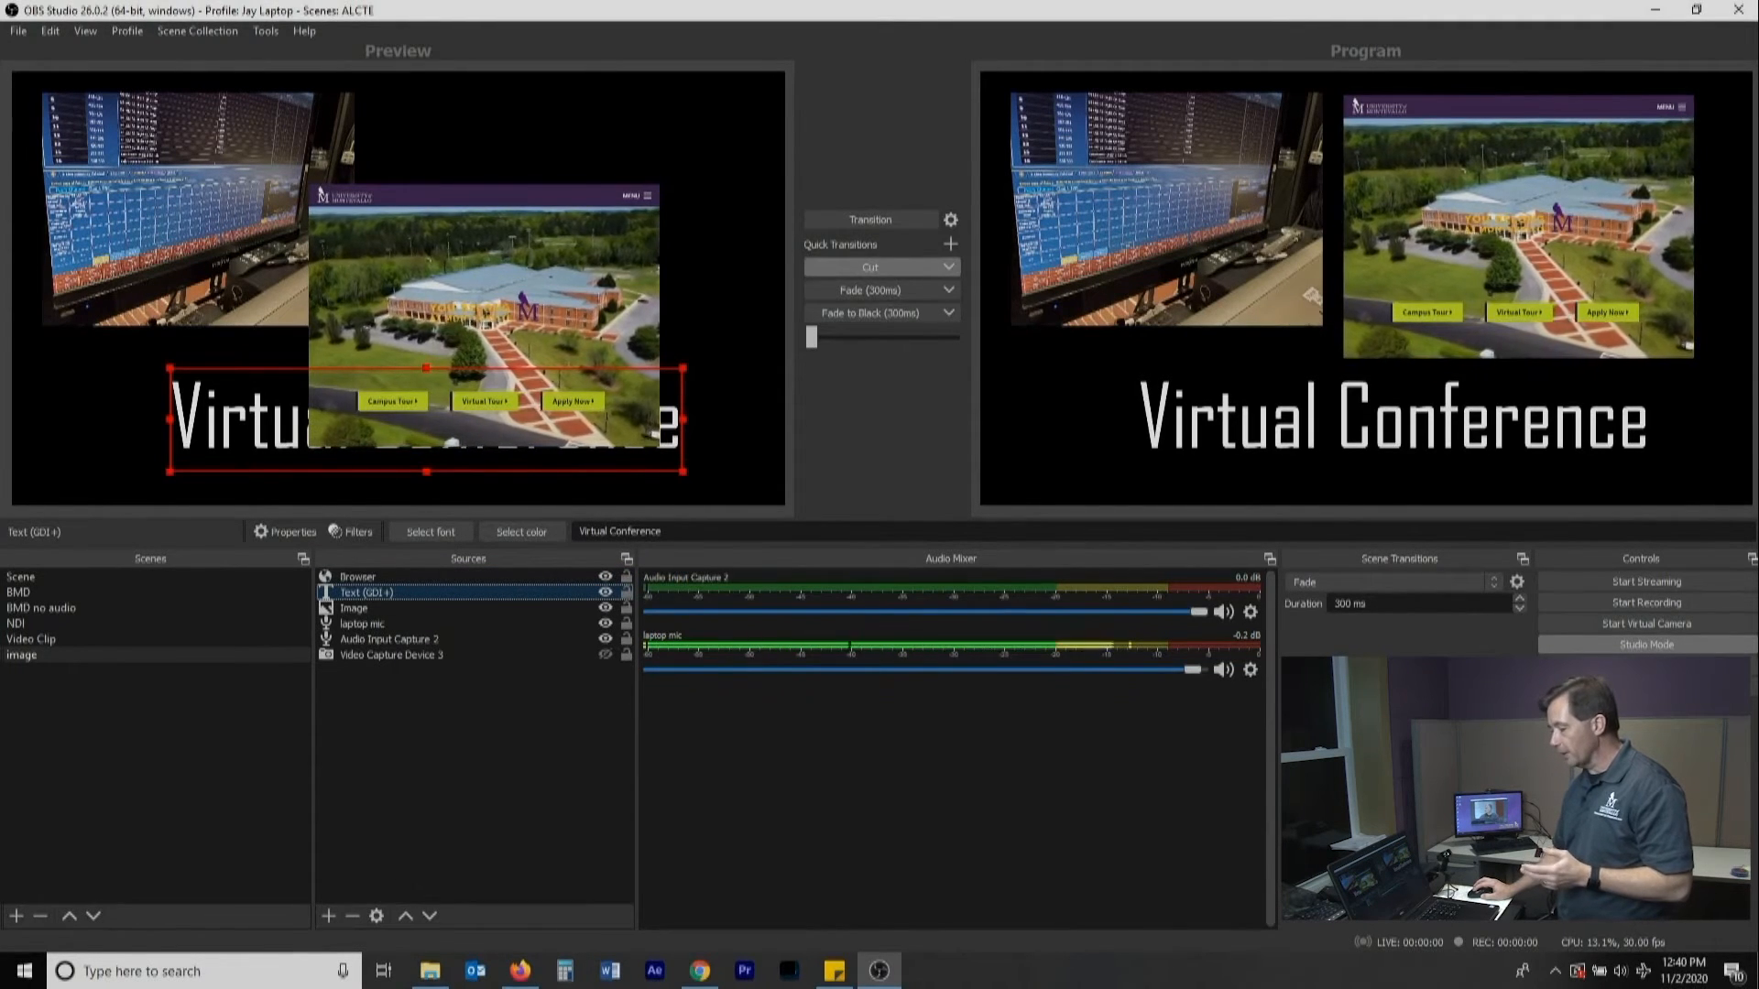
pyautogui.click(871, 267)
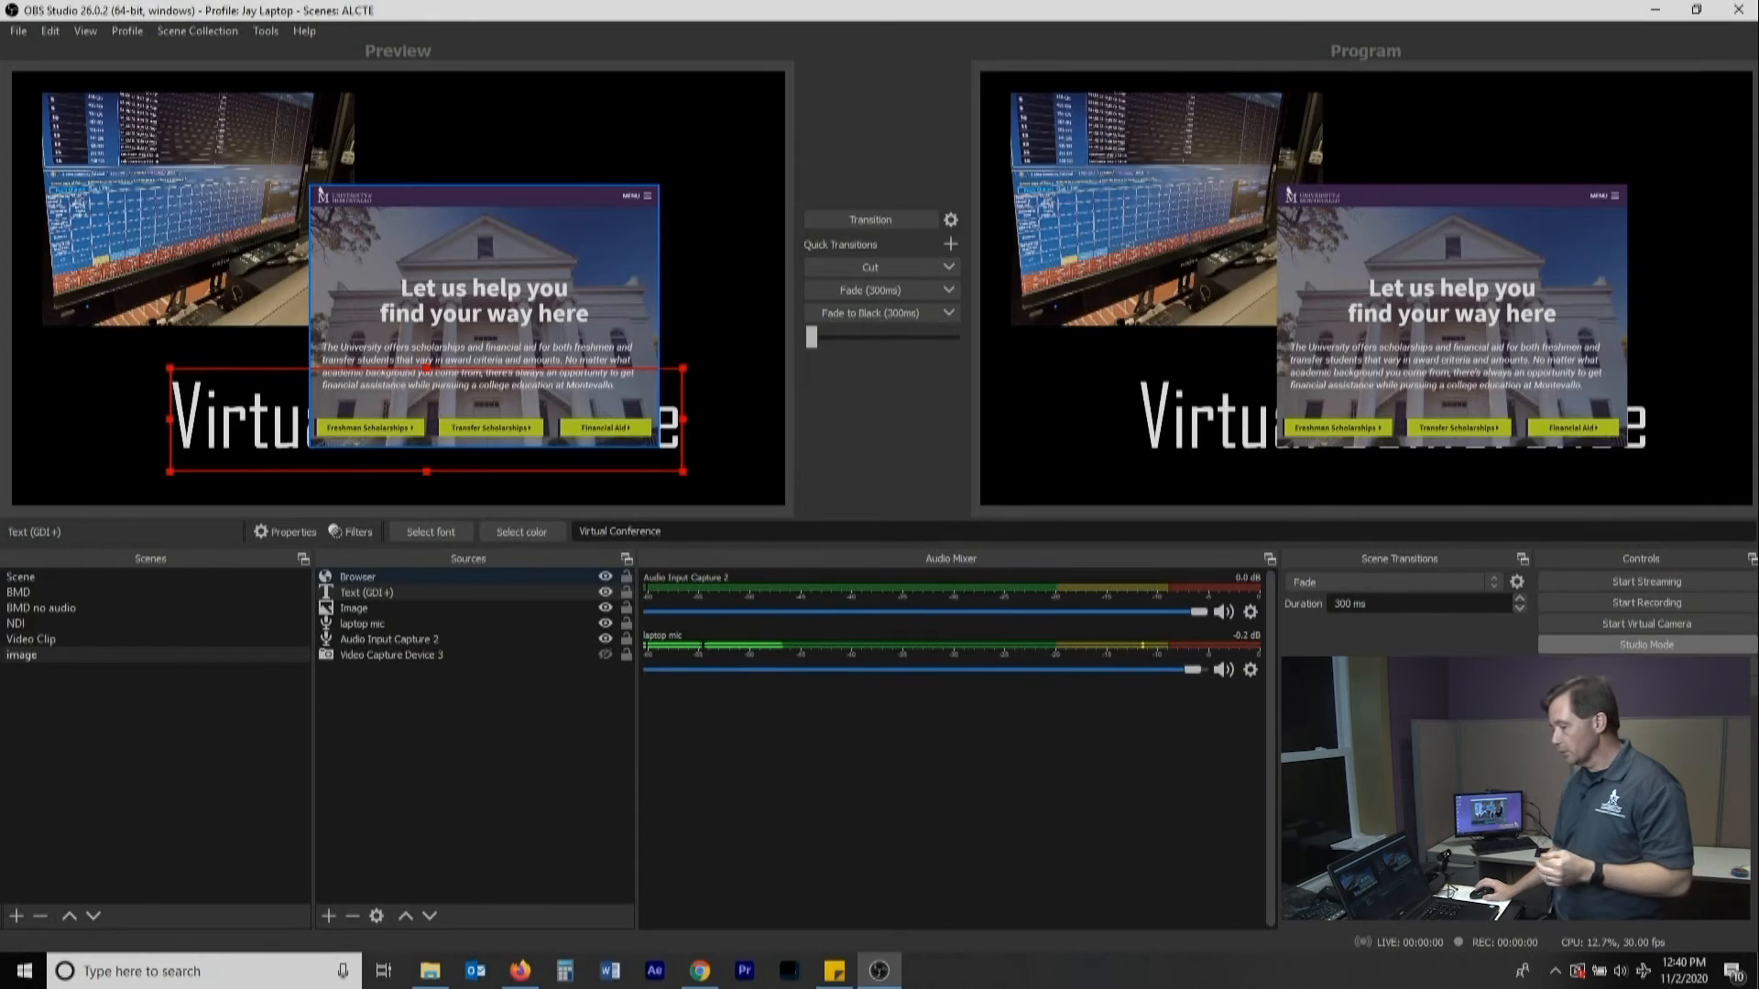
# - Move the browser source up beside the picture so it no longer overlaps the Virtual Conference text
pyautogui.click(391, 655)
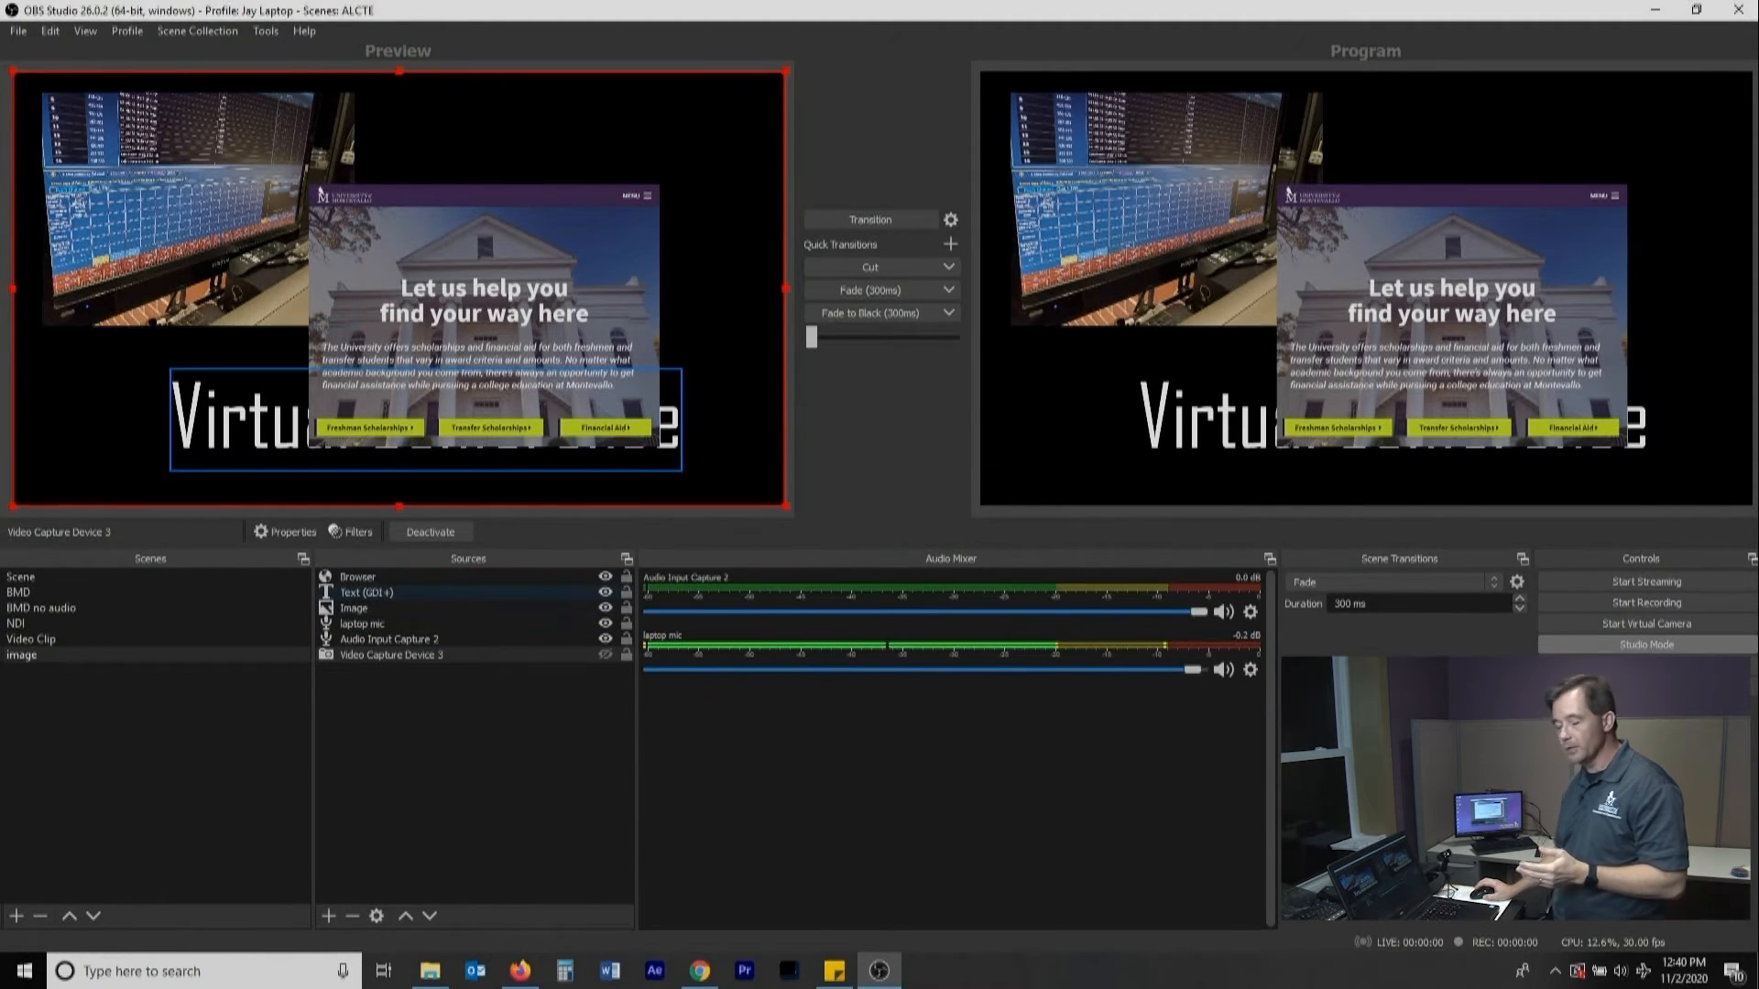
pyautogui.moveTo(458, 339); pyautogui.dragTo(517, 278)
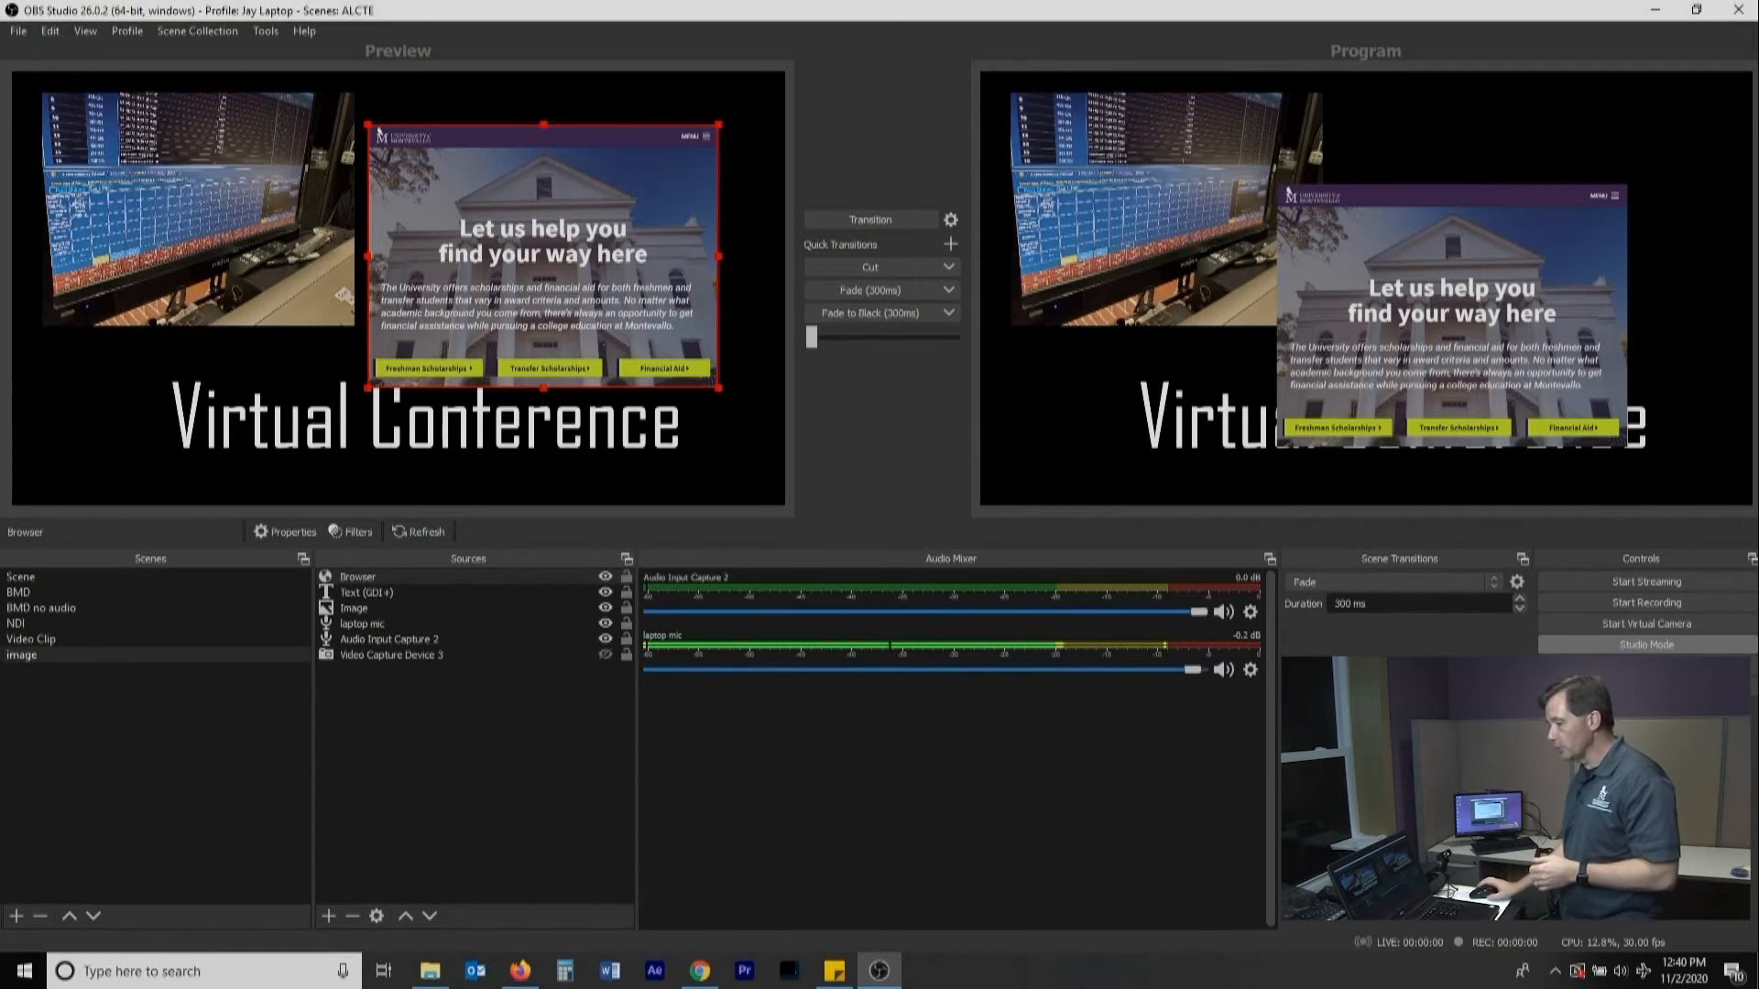
# - Open the windowed multiview and use it to preview the BMD no audio, BMD and Scene scenes in turn
pyautogui.click(197, 31)
pyautogui.click(266, 30)
pyautogui.click(197, 30)
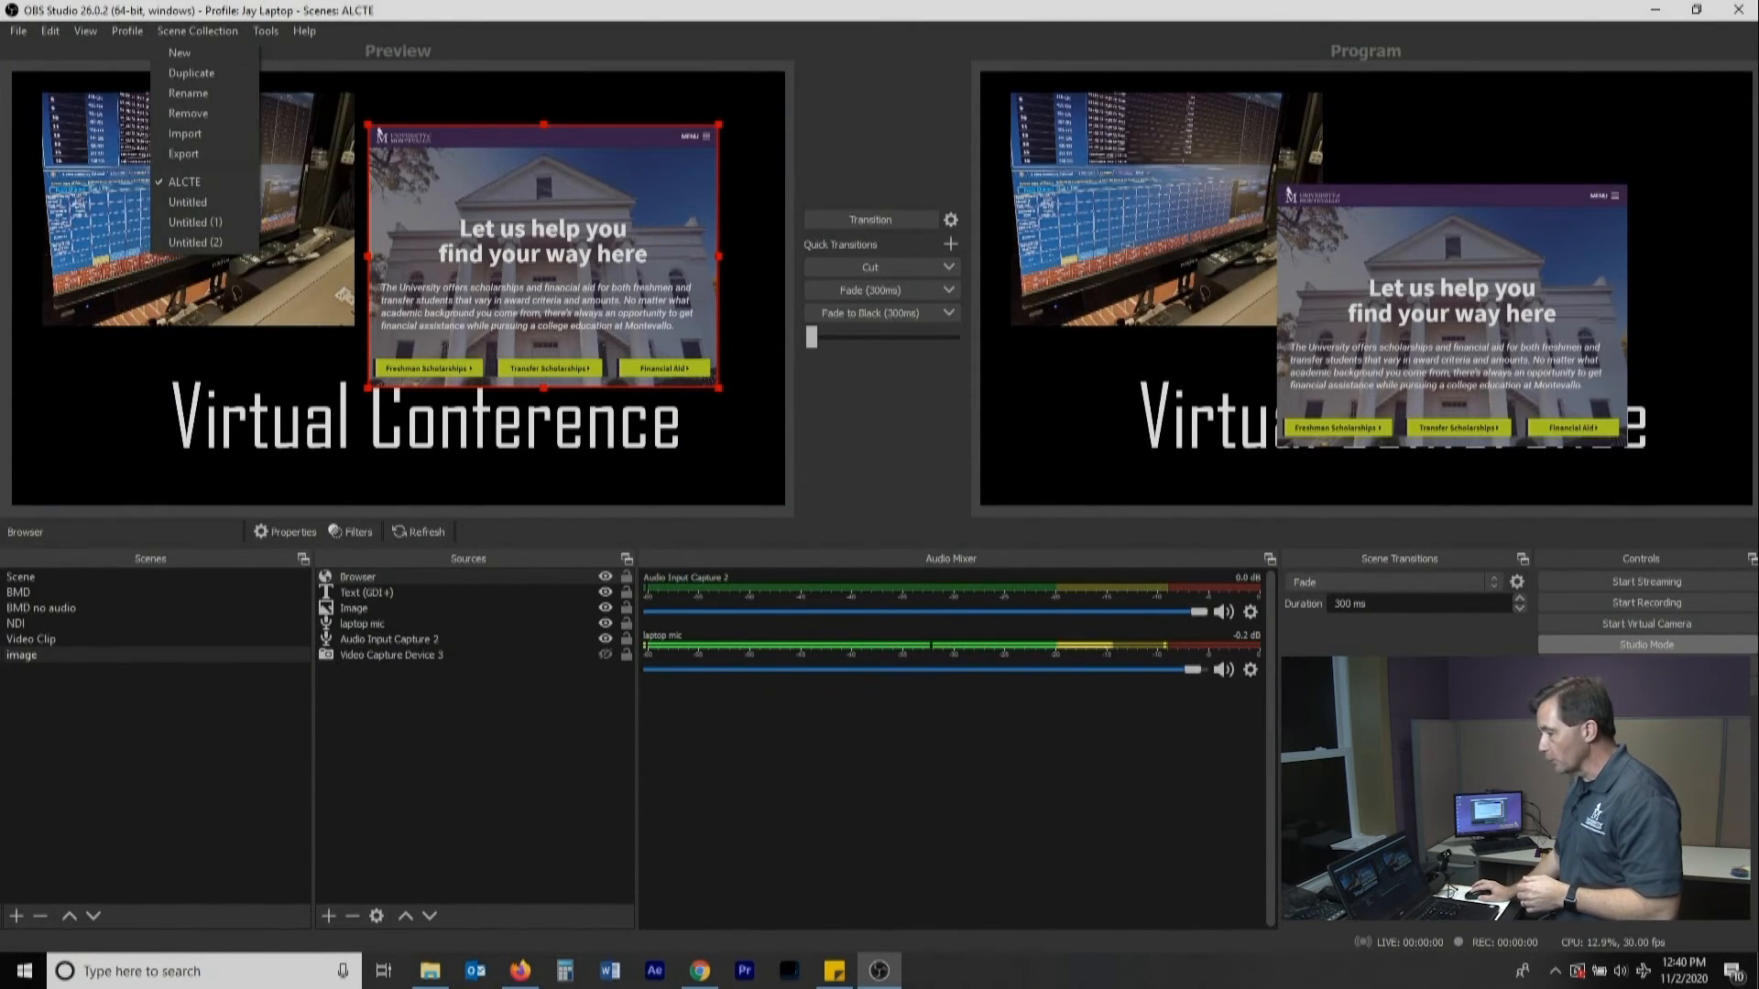
pyautogui.moveTo(85, 30)
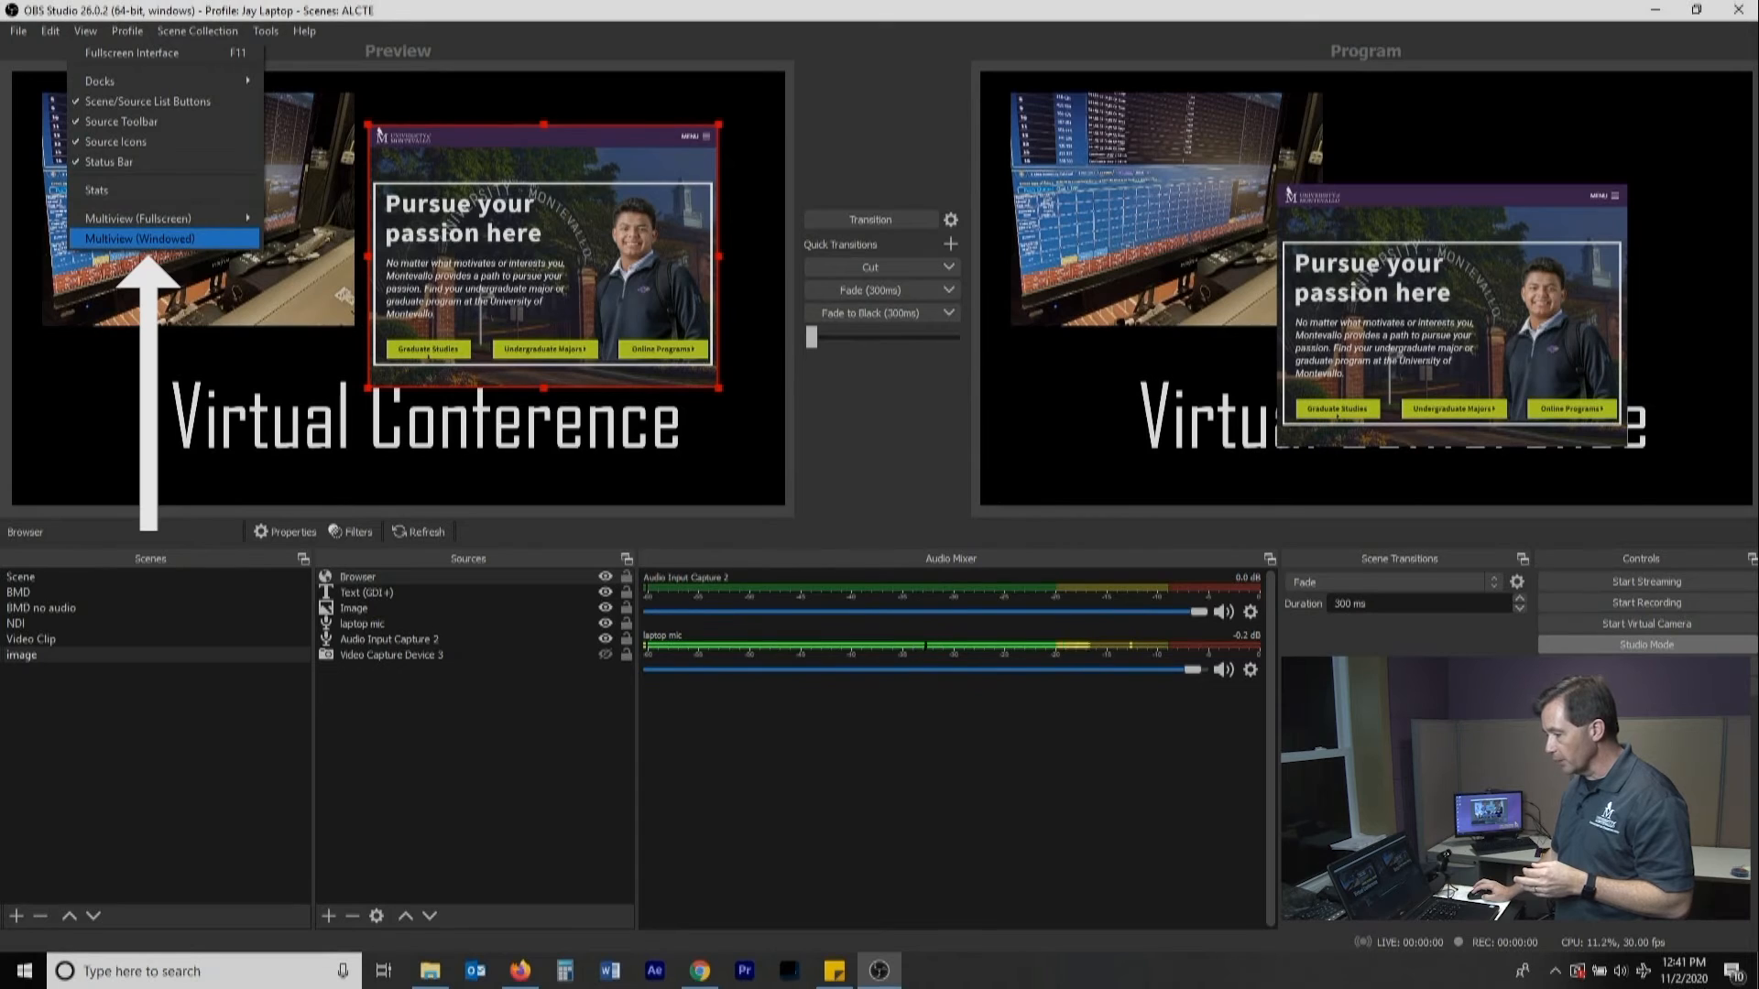
pyautogui.click(139, 238)
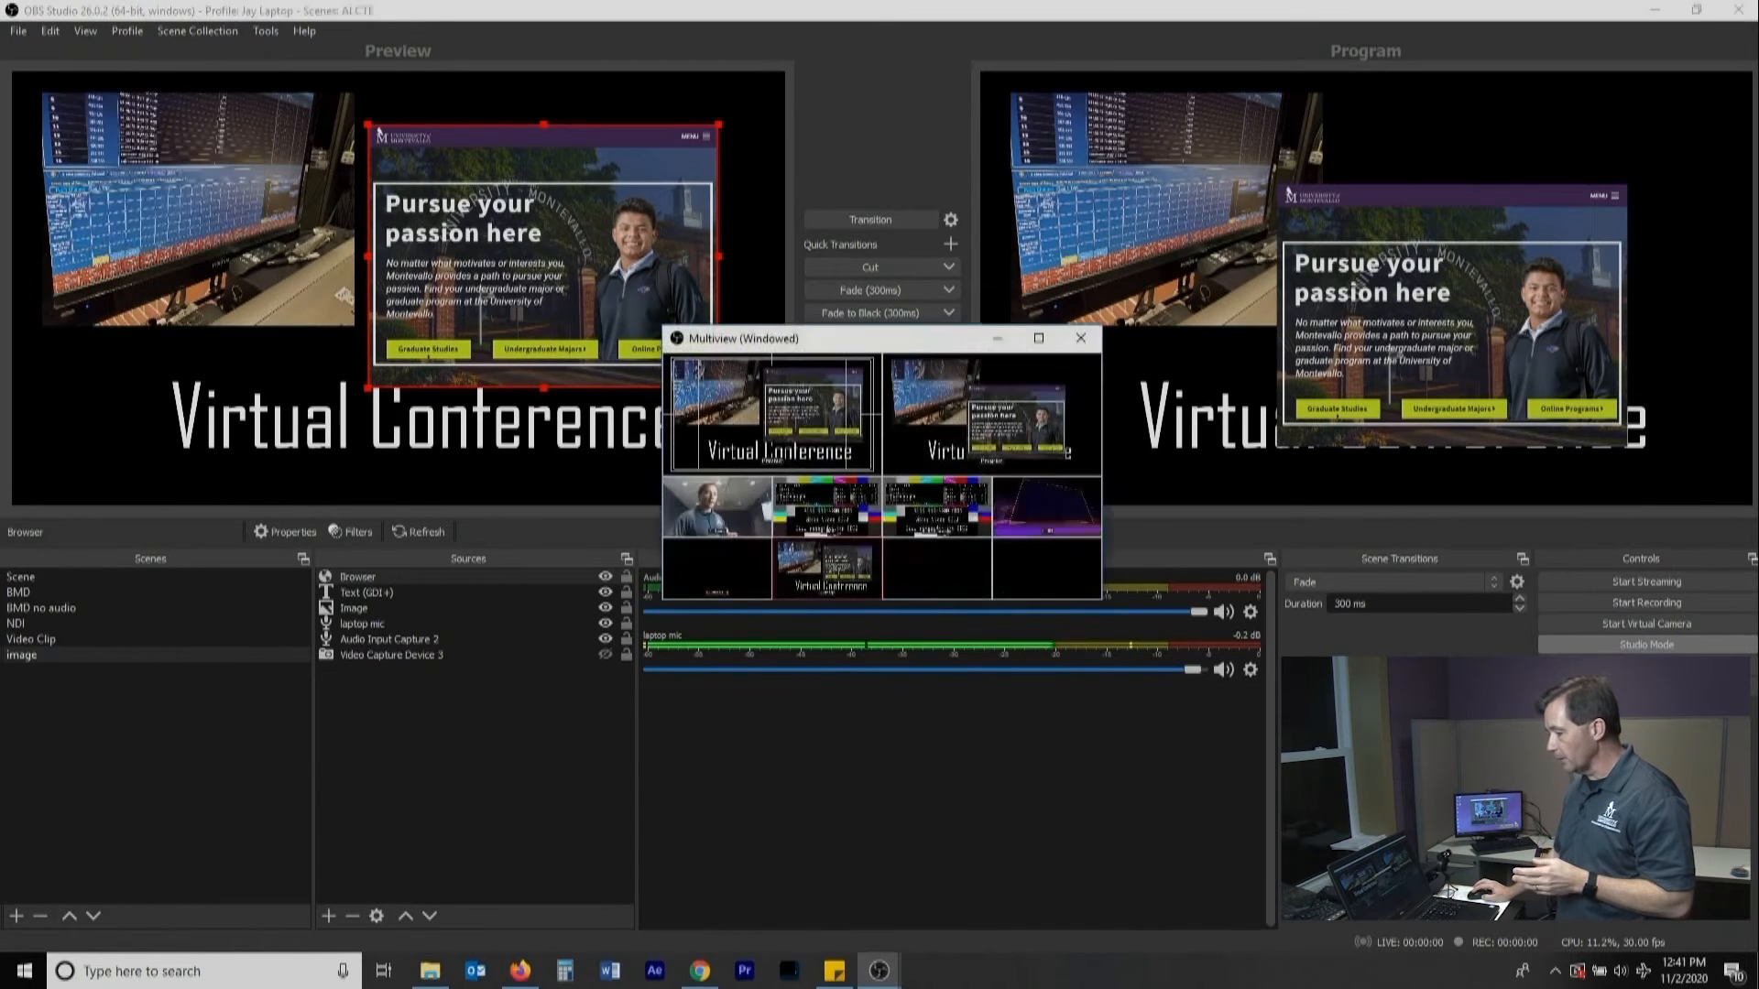
pyautogui.click(938, 507)
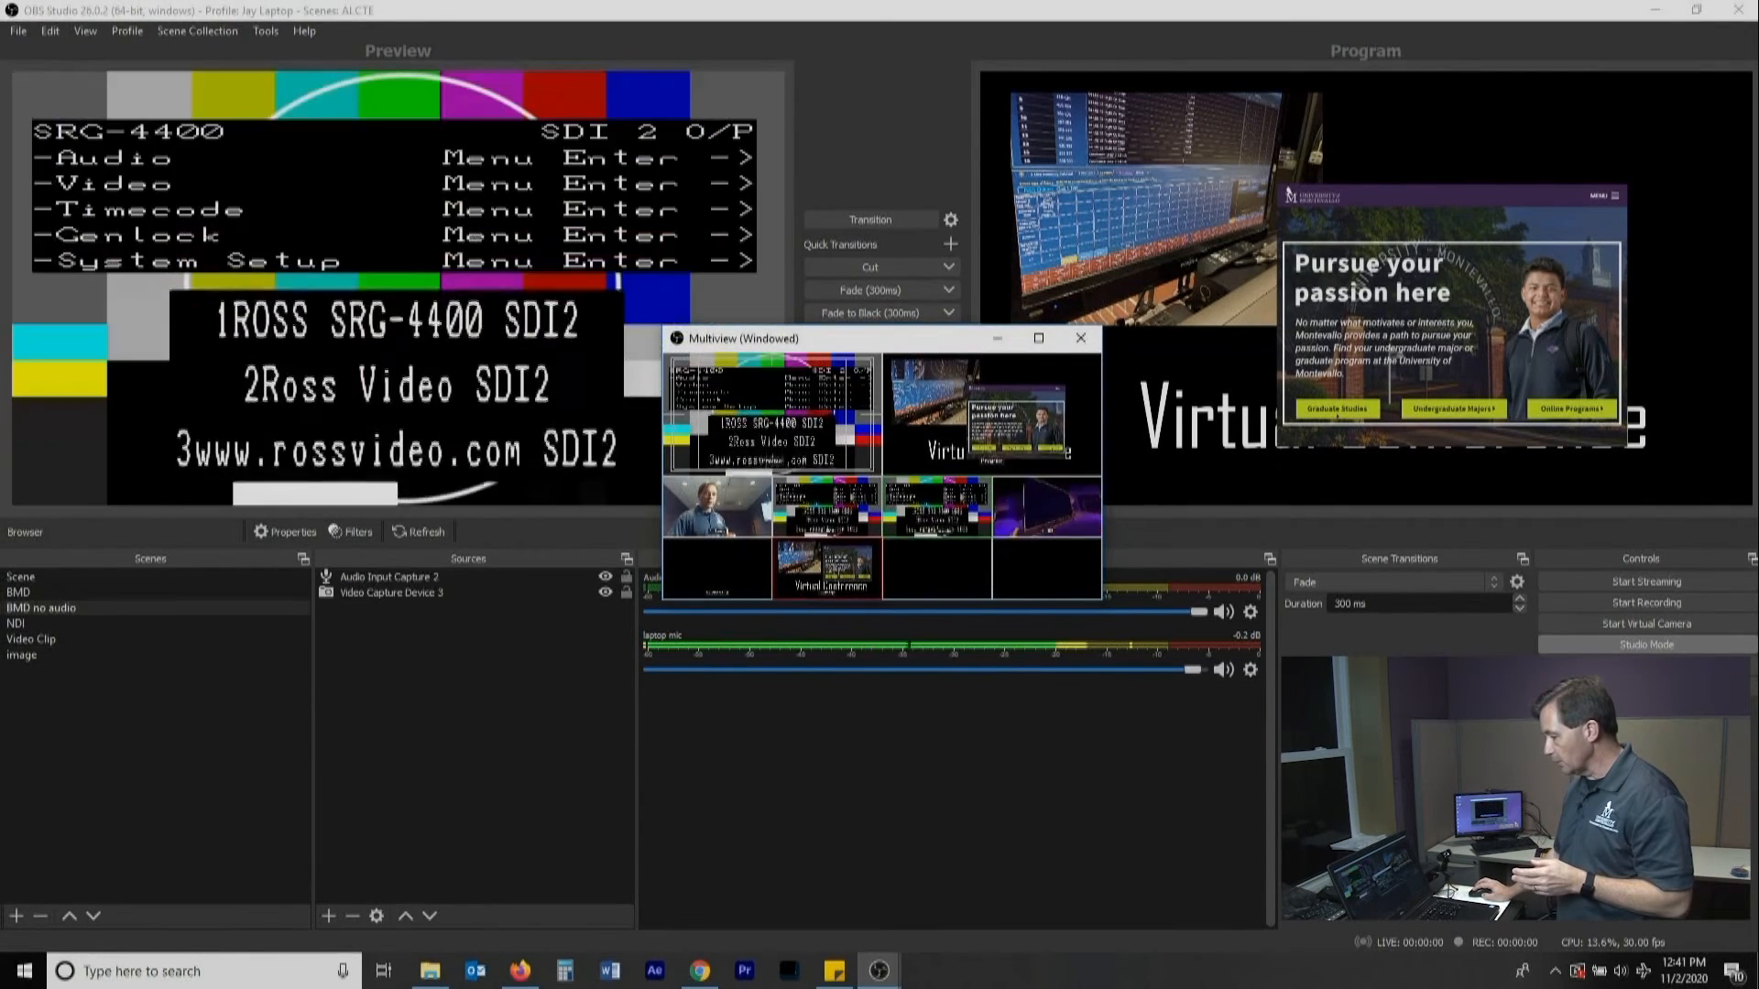
pyautogui.click(827, 507)
pyautogui.click(718, 506)
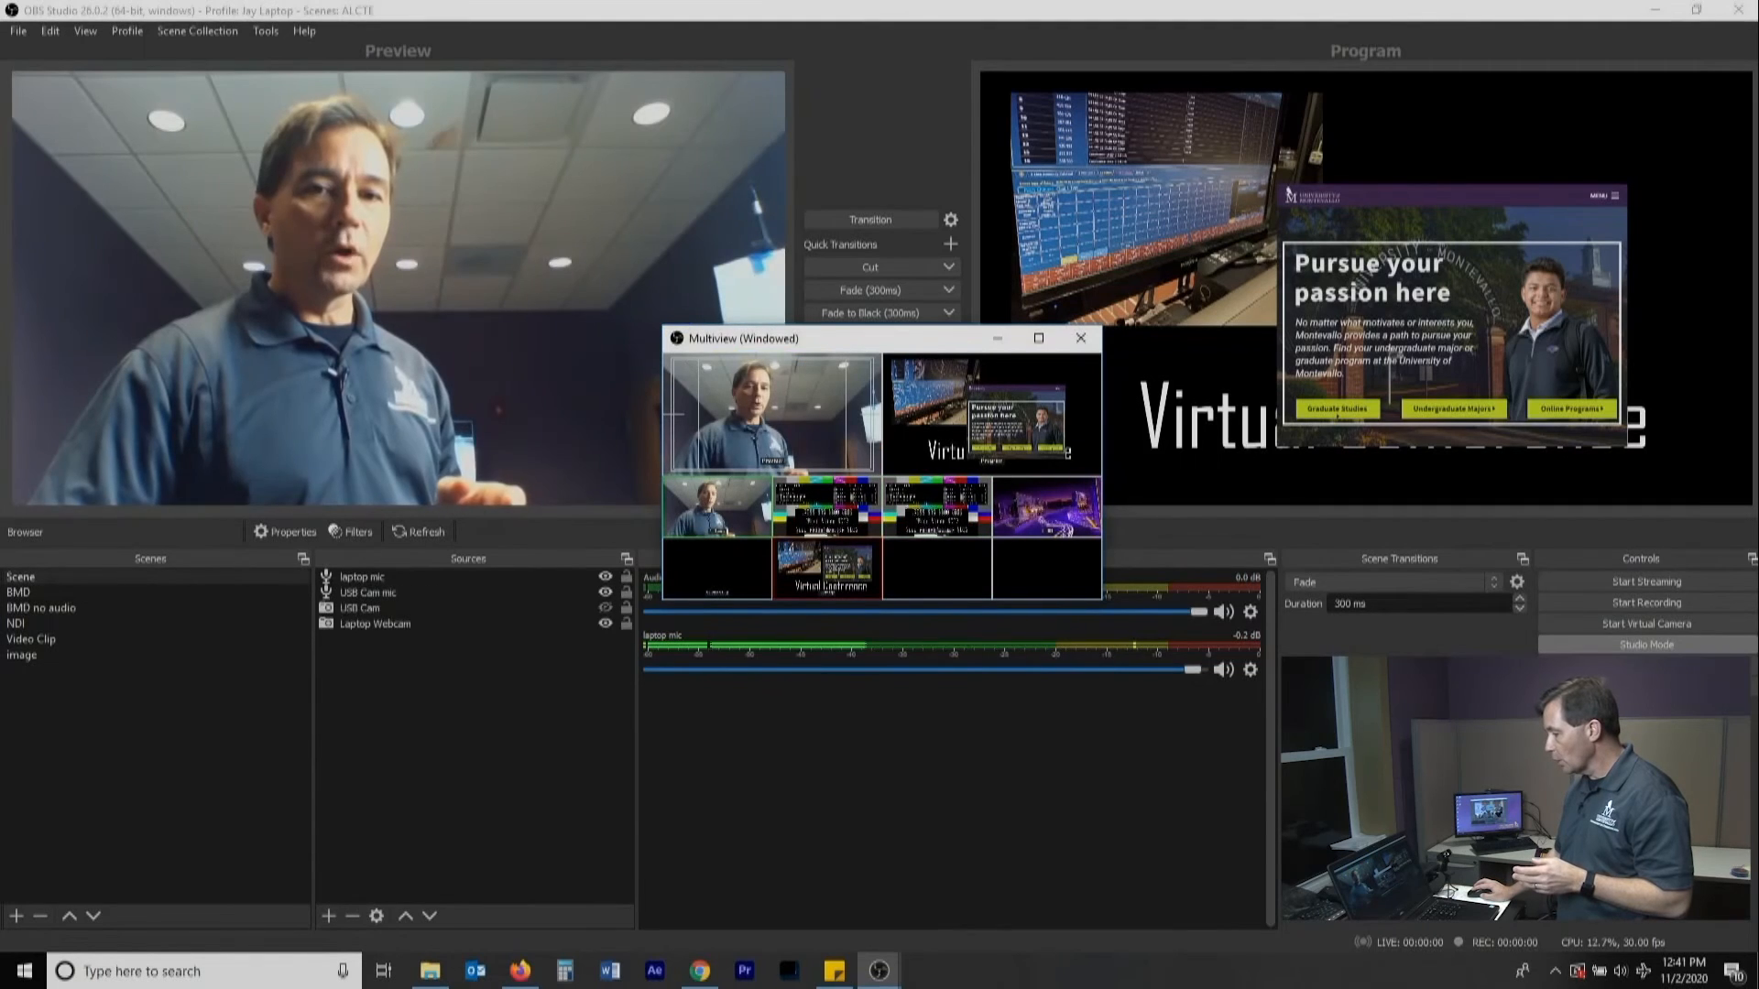
# - Bring the multiview window back to the front, enlarge it and move it clear of the transition controls
pyautogui.moveTo(848, 339); pyautogui.dragTo(571, 138)
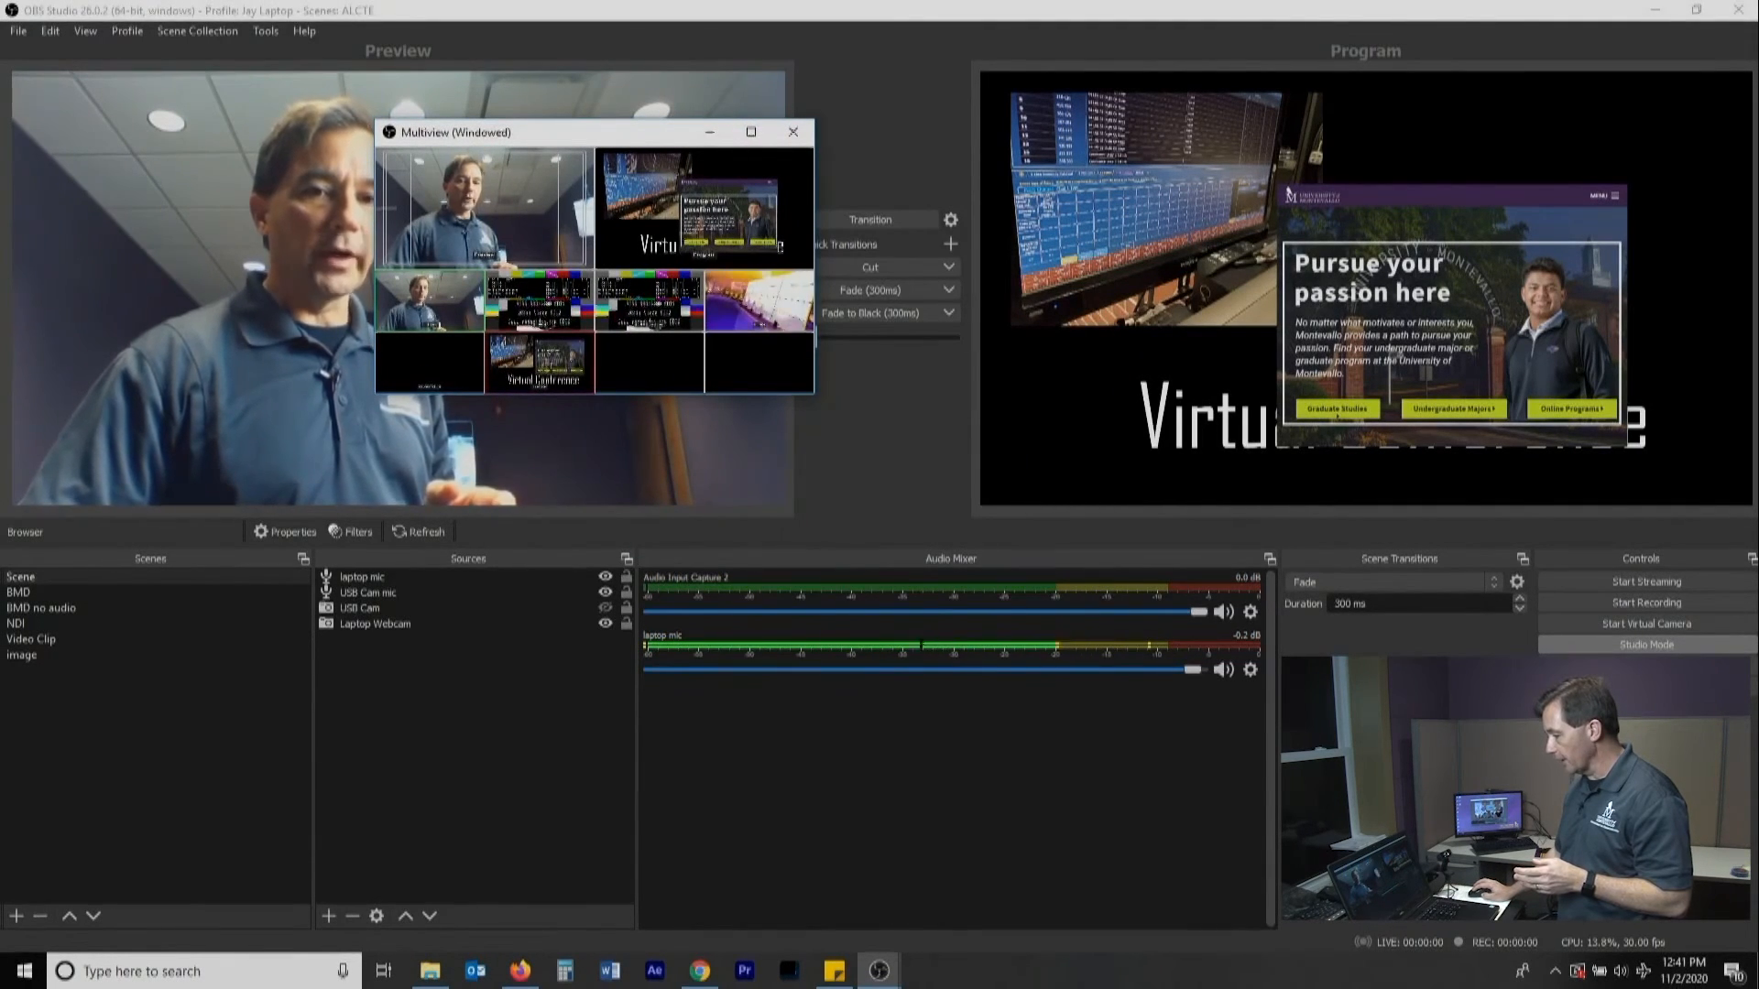
pyautogui.click(794, 132)
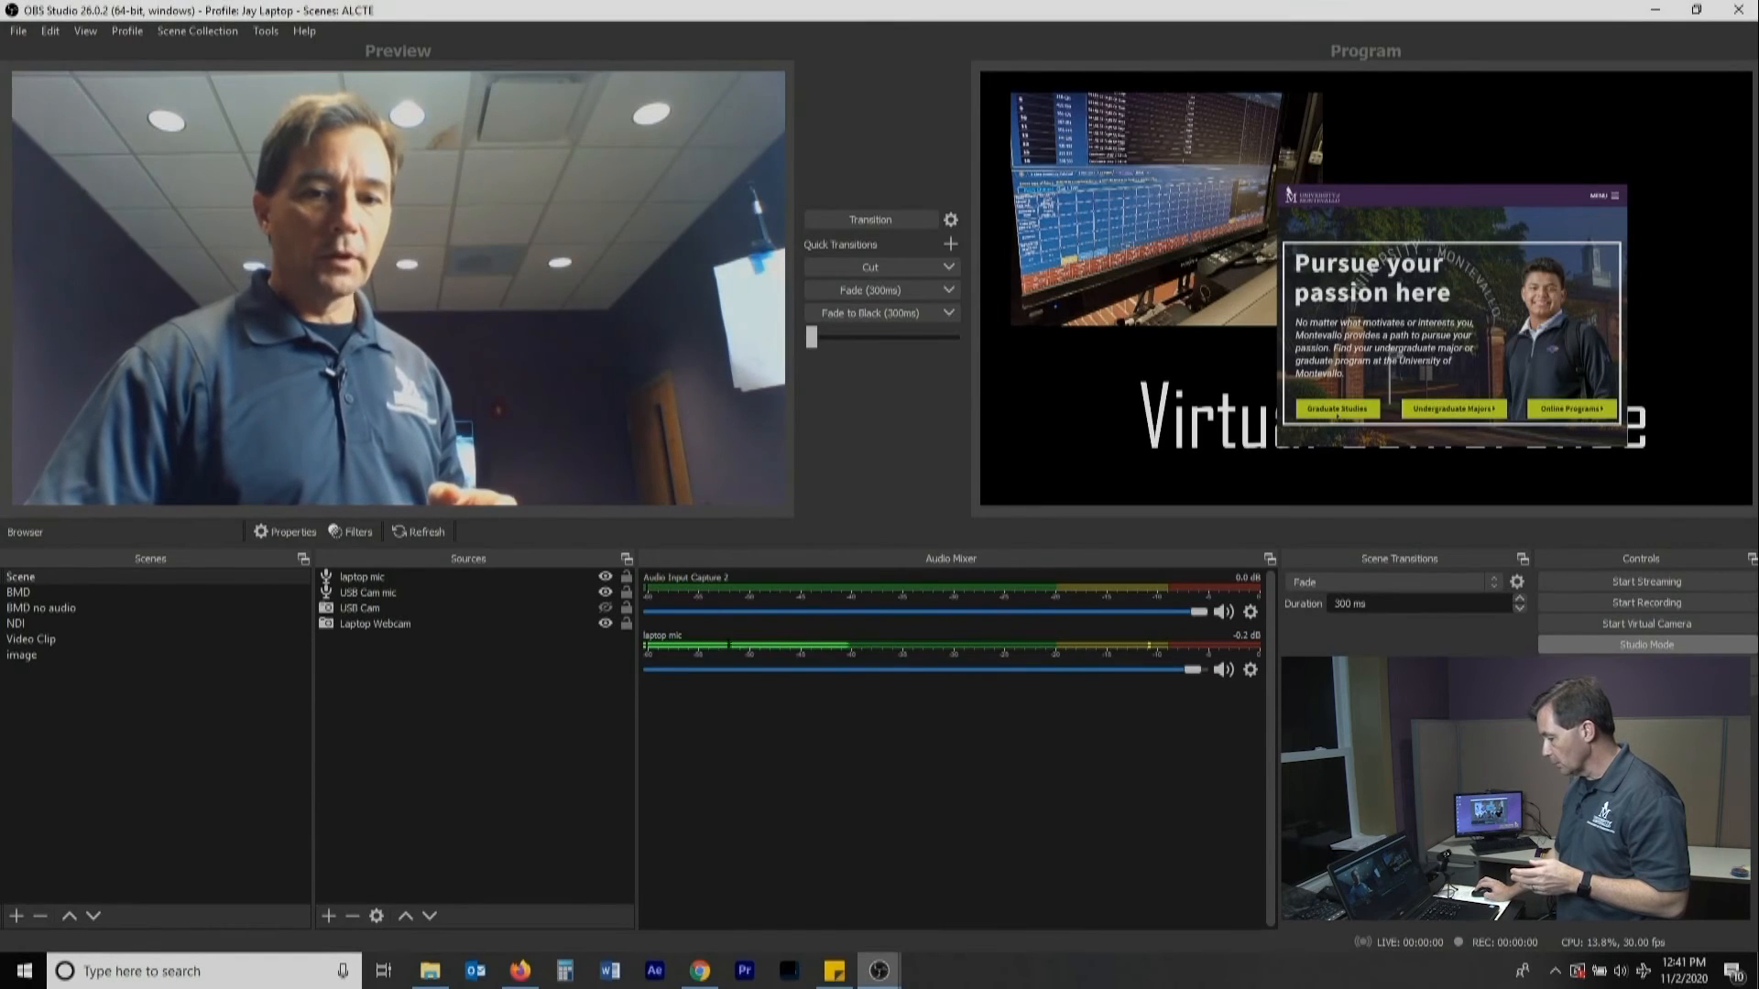
pyautogui.moveTo(880, 972)
pyautogui.click(976, 880)
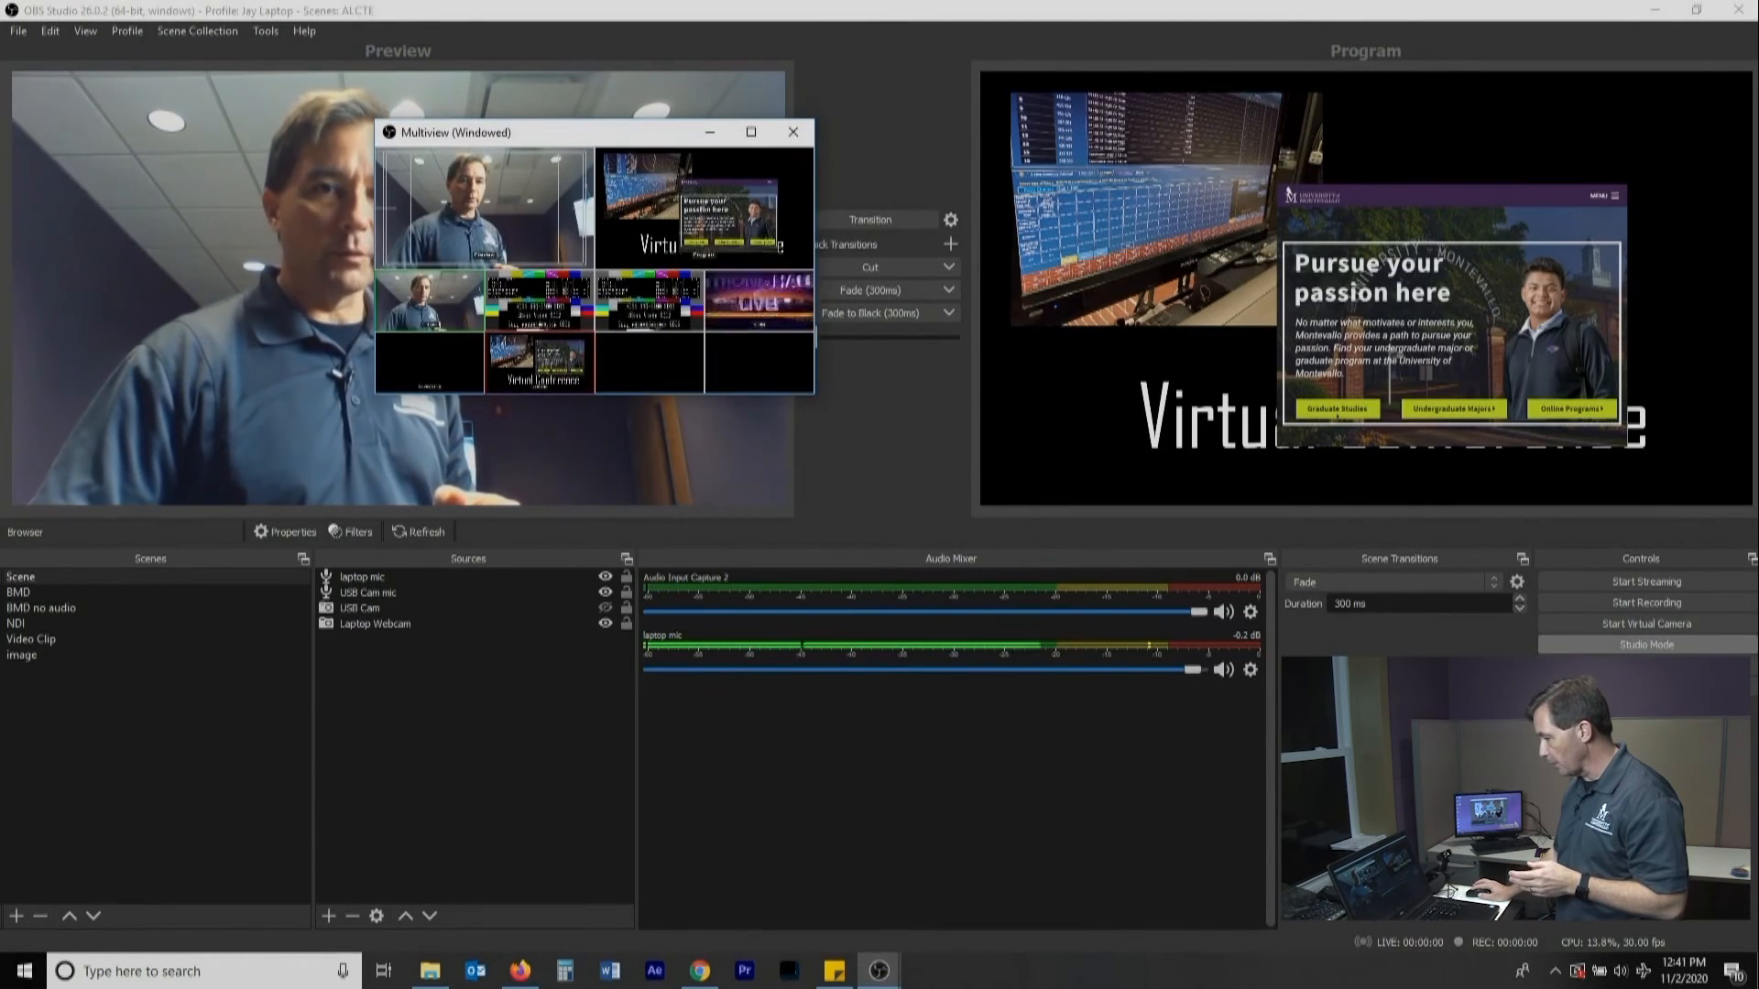
pyautogui.moveTo(814, 395); pyautogui.dragTo(1005, 525)
pyautogui.moveTo(641, 132); pyautogui.dragTo(581, 277)
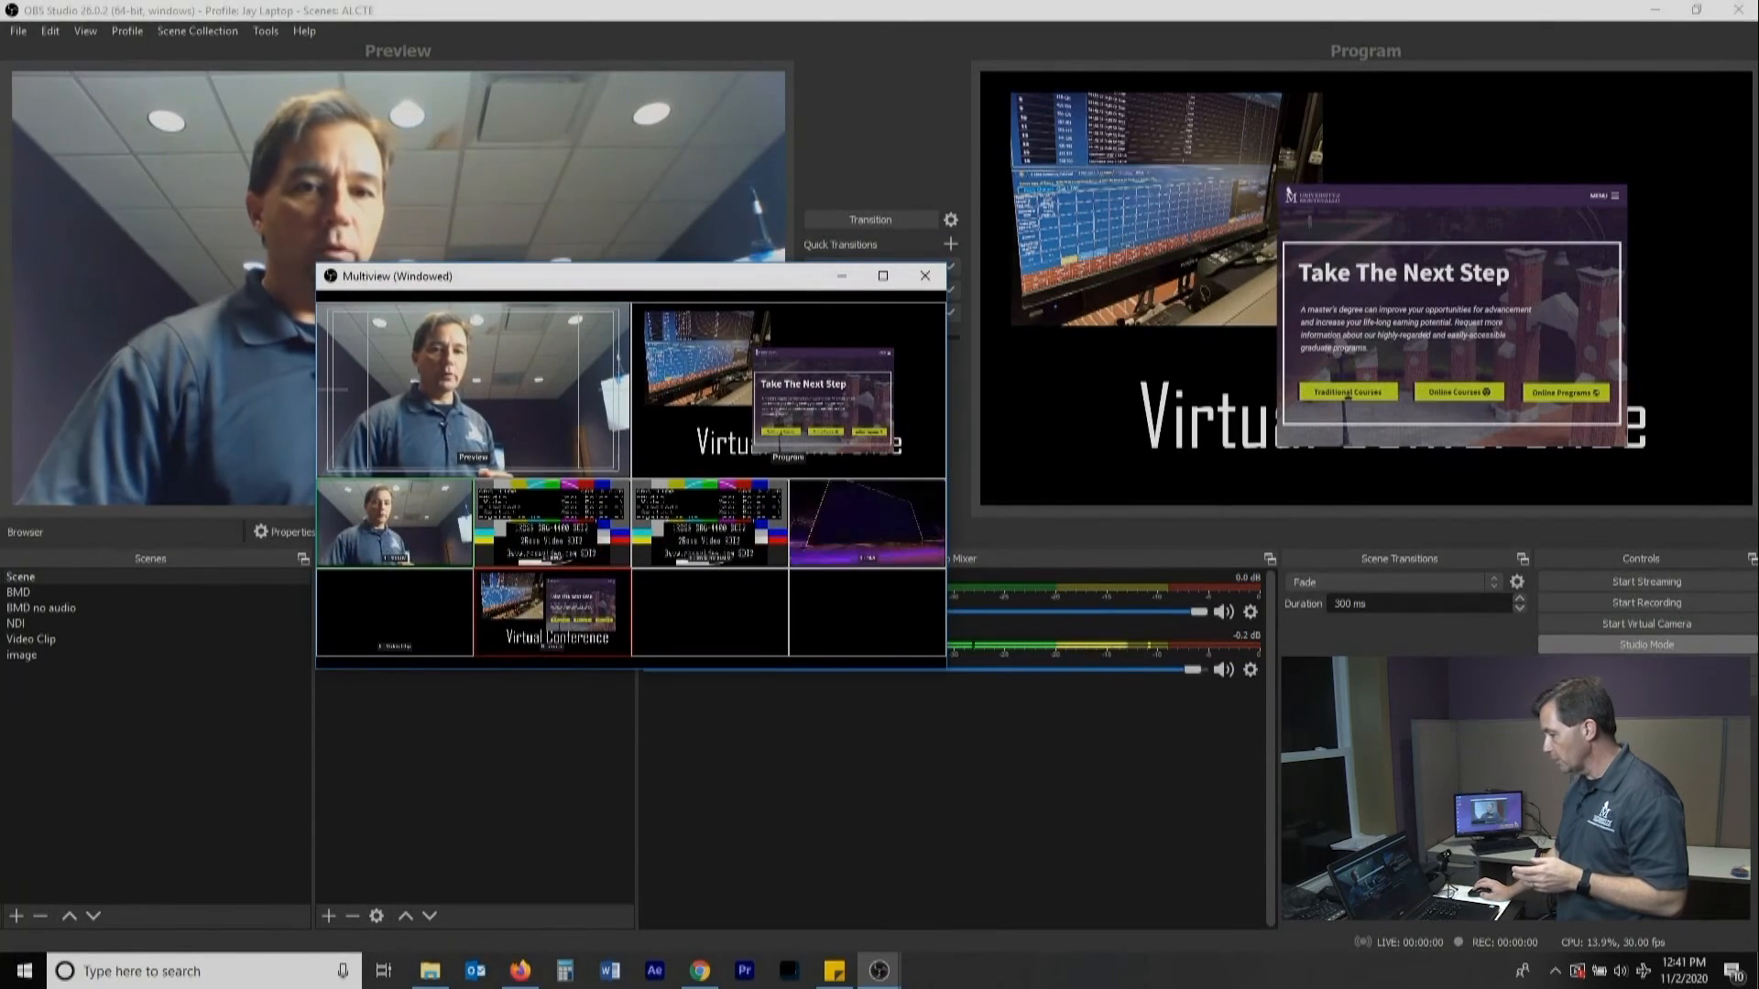
pyautogui.moveTo(582, 276); pyautogui.dragTo(467, 416)
# - Preview the BMD scene from the multiview and cut it to program
pyautogui.click(438, 664)
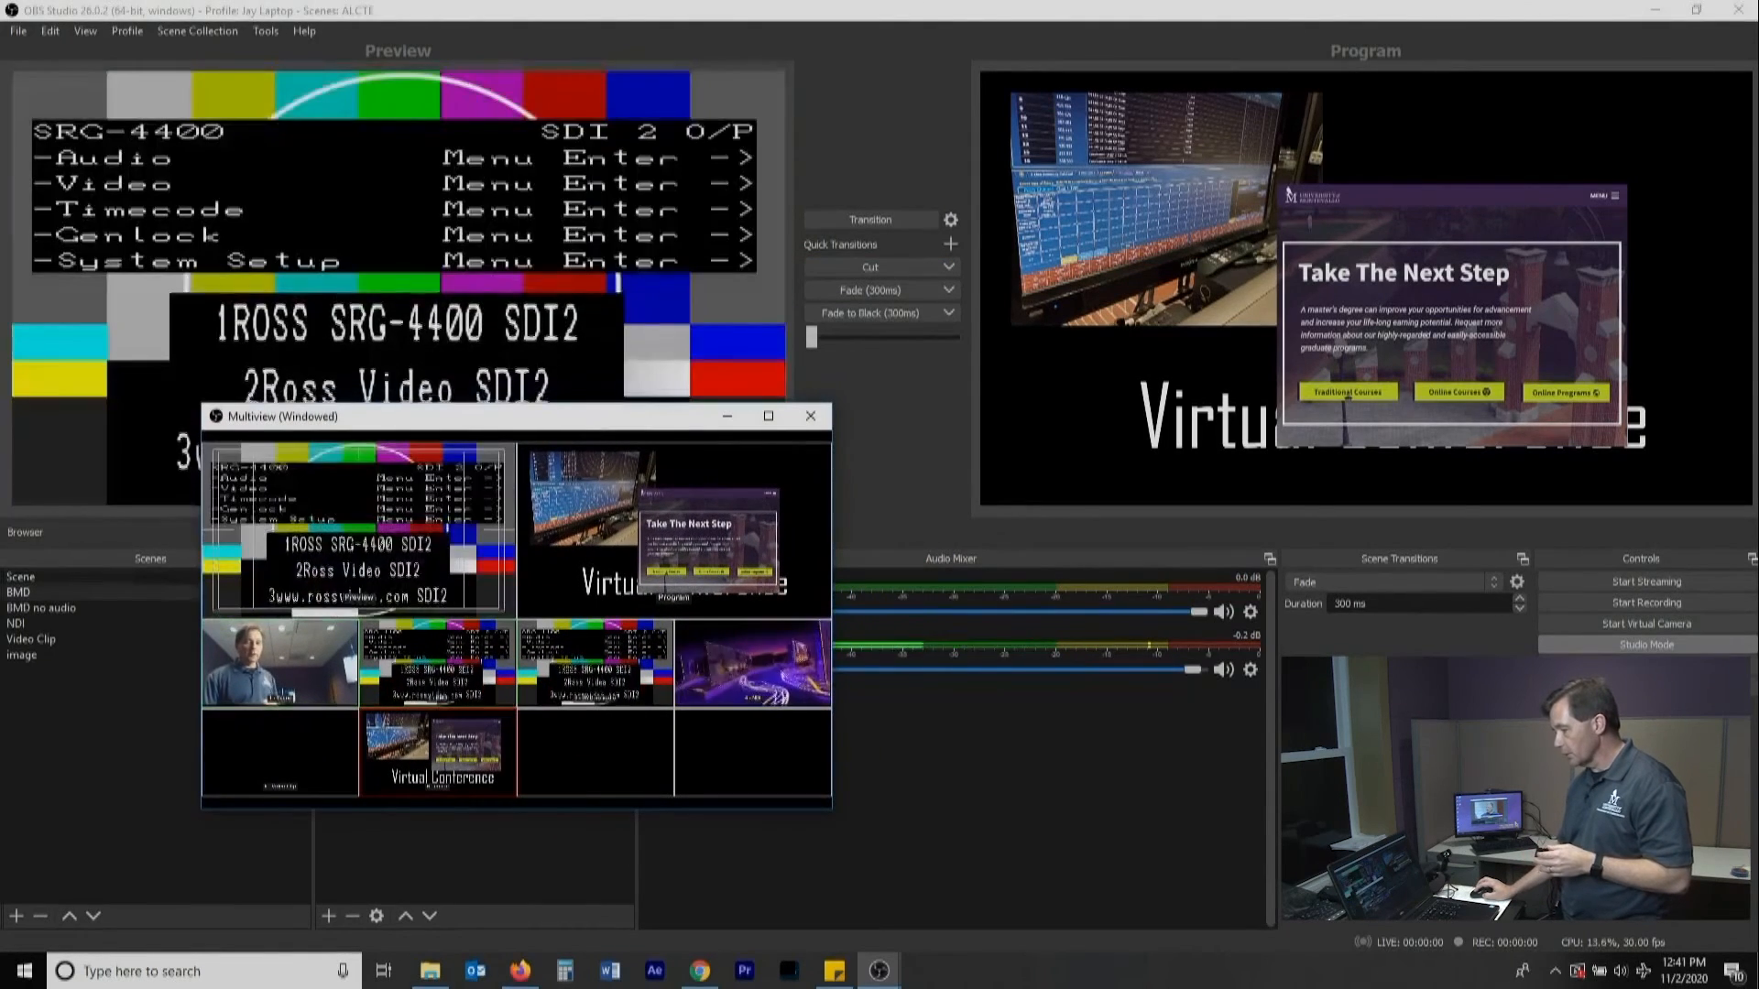
pyautogui.click(871, 267)
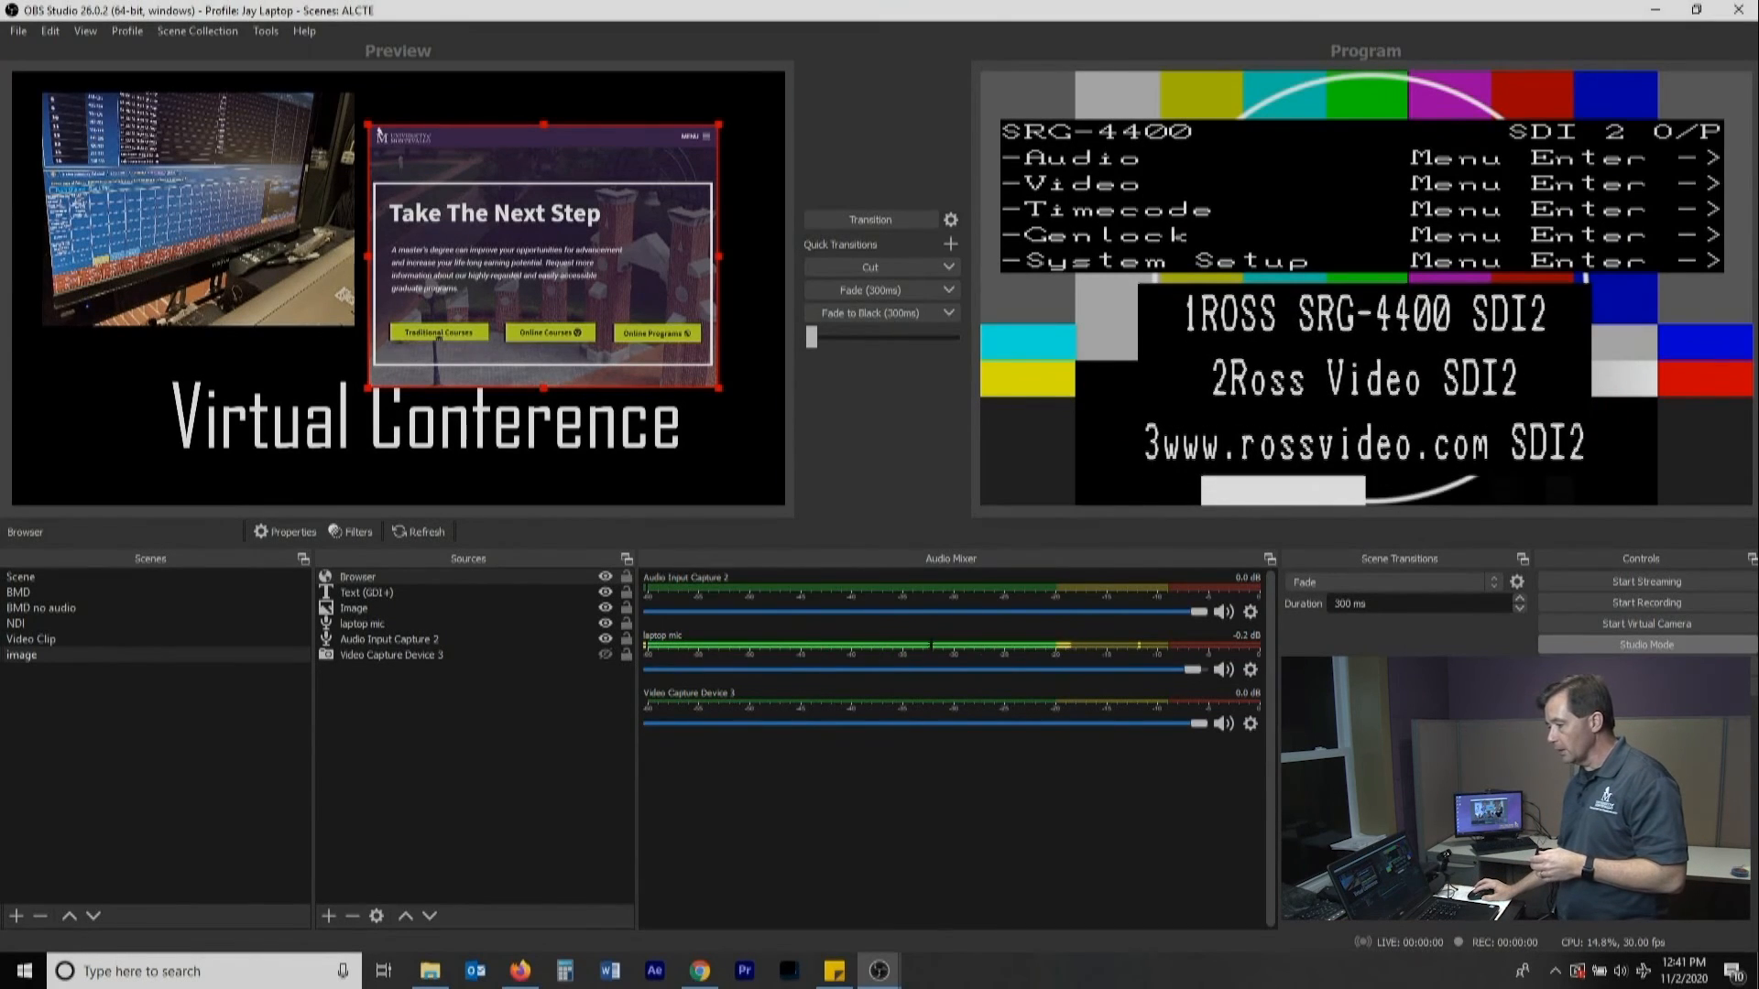
# - Show the multiview full screen on the 1920x1080 display, choose Scene and BMD no audio for preview, and exit full screen
pyautogui.click(85, 31)
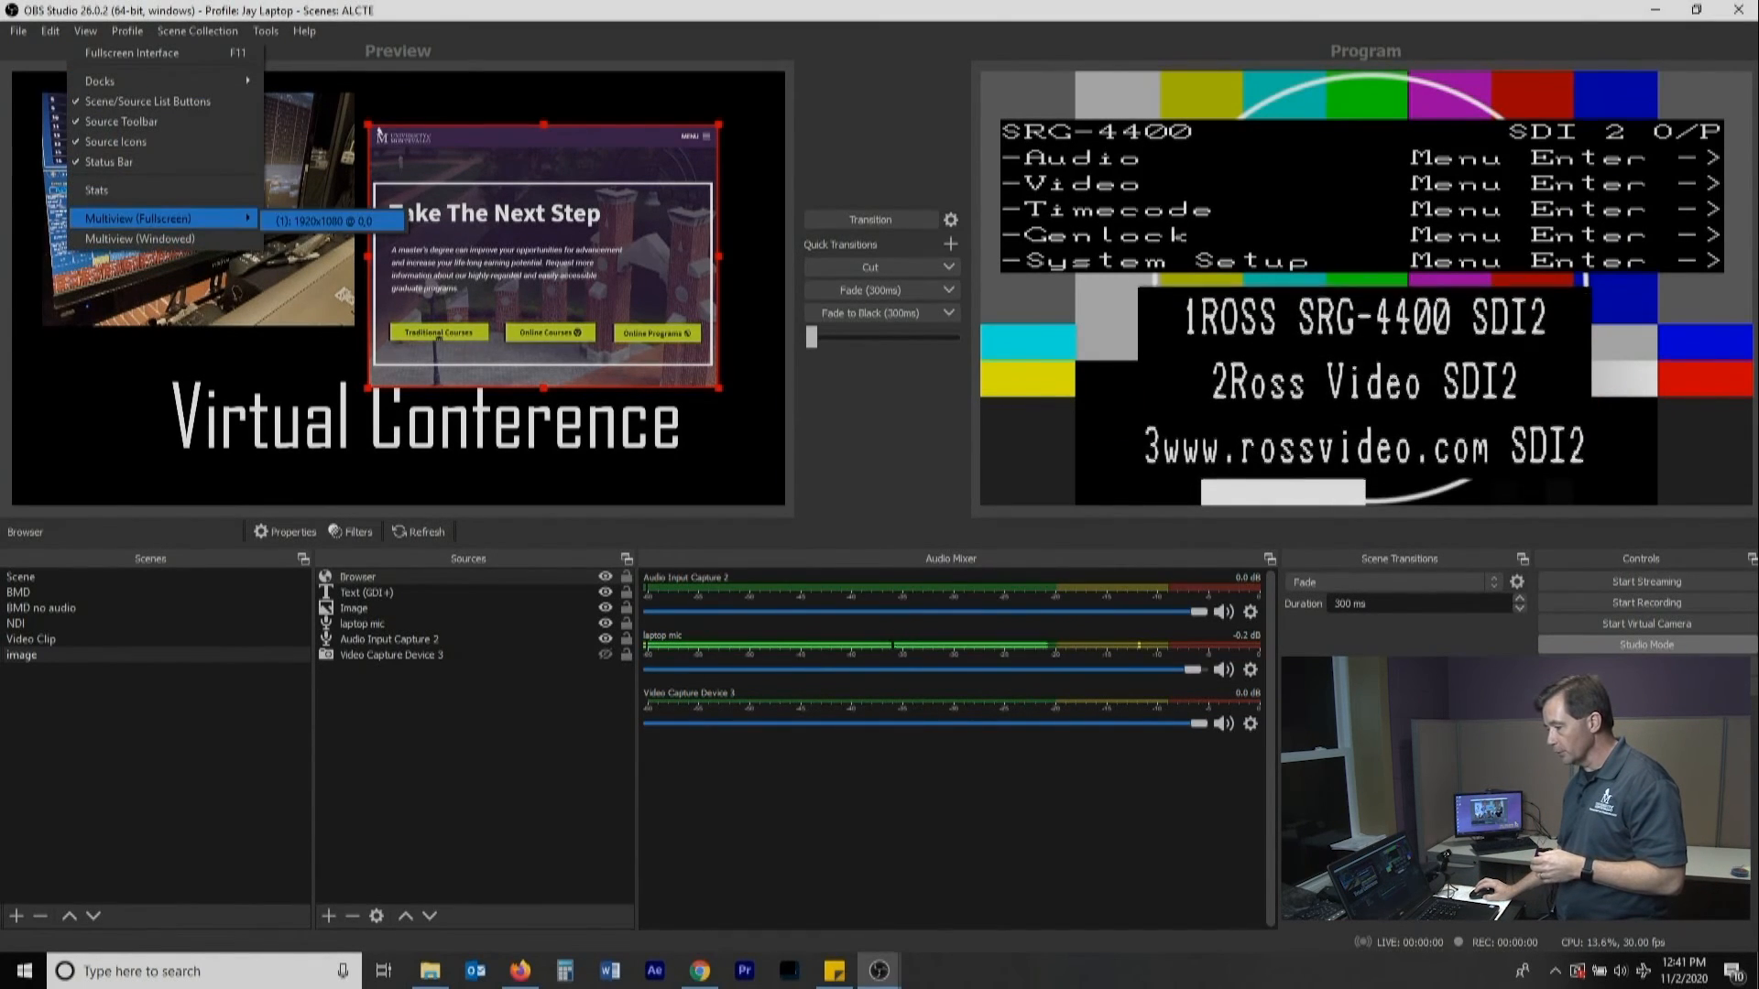
pyautogui.click(323, 221)
pyautogui.click(662, 619)
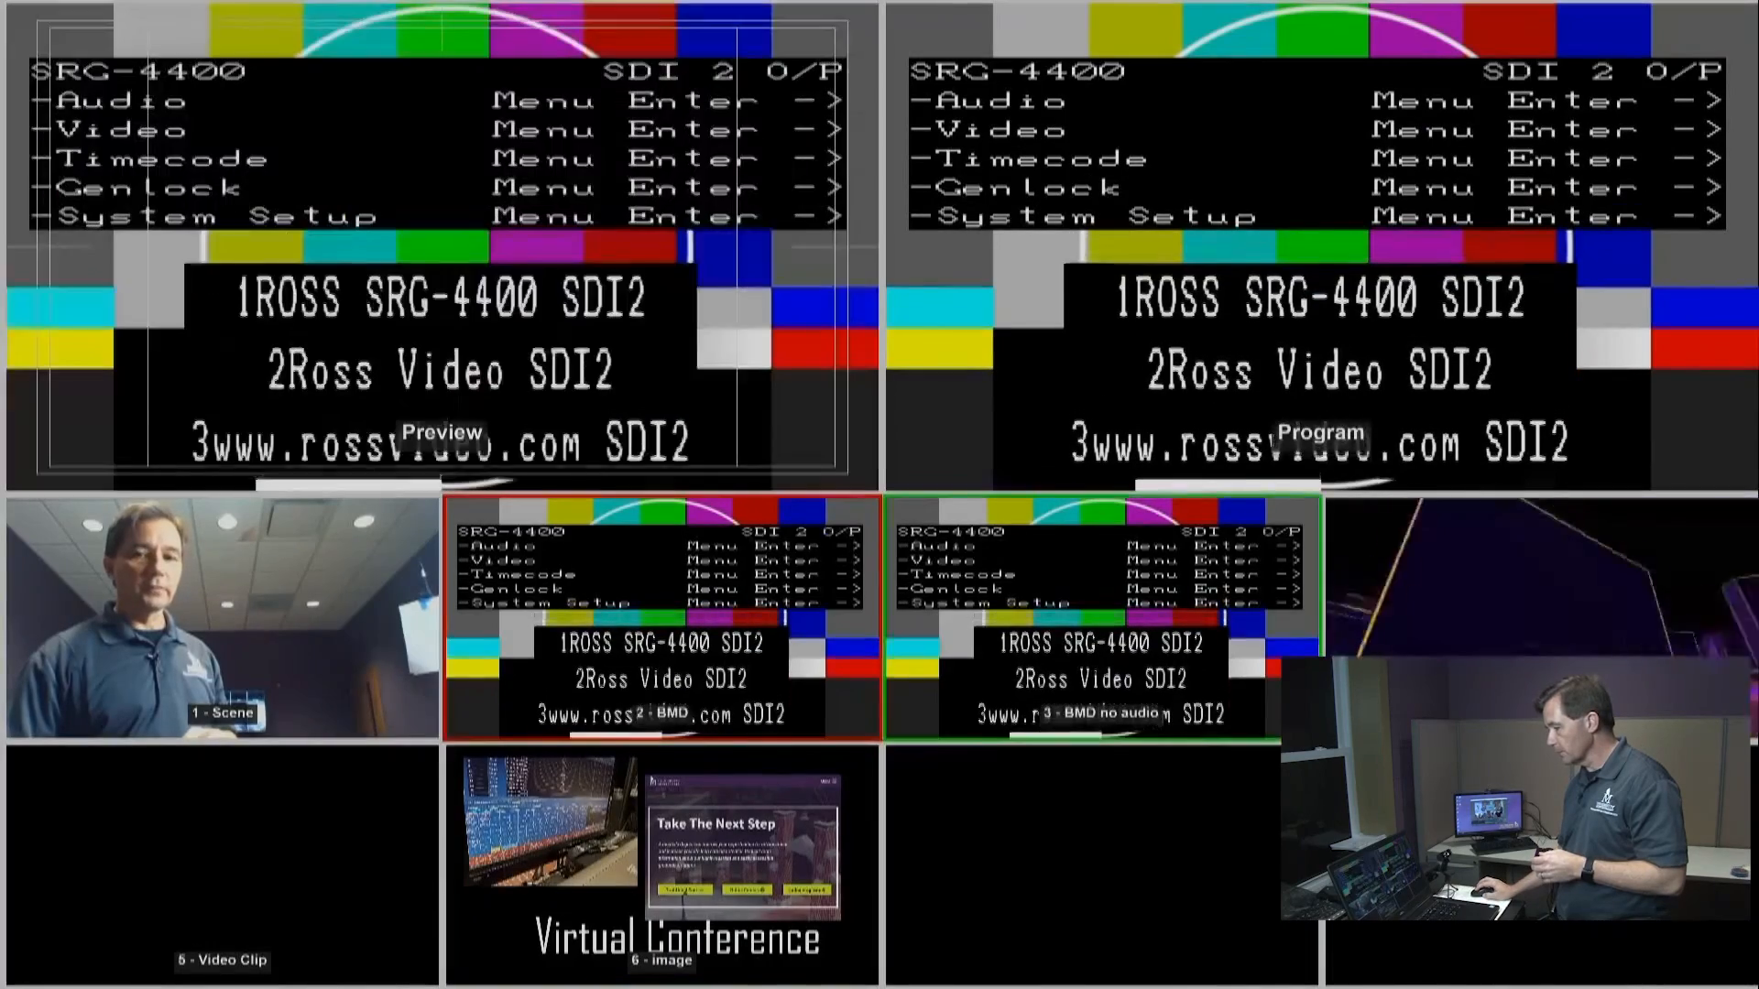
pyautogui.click(662, 618)
pyautogui.click(223, 618)
pyautogui.click(661, 618)
pyautogui.press('Escape')
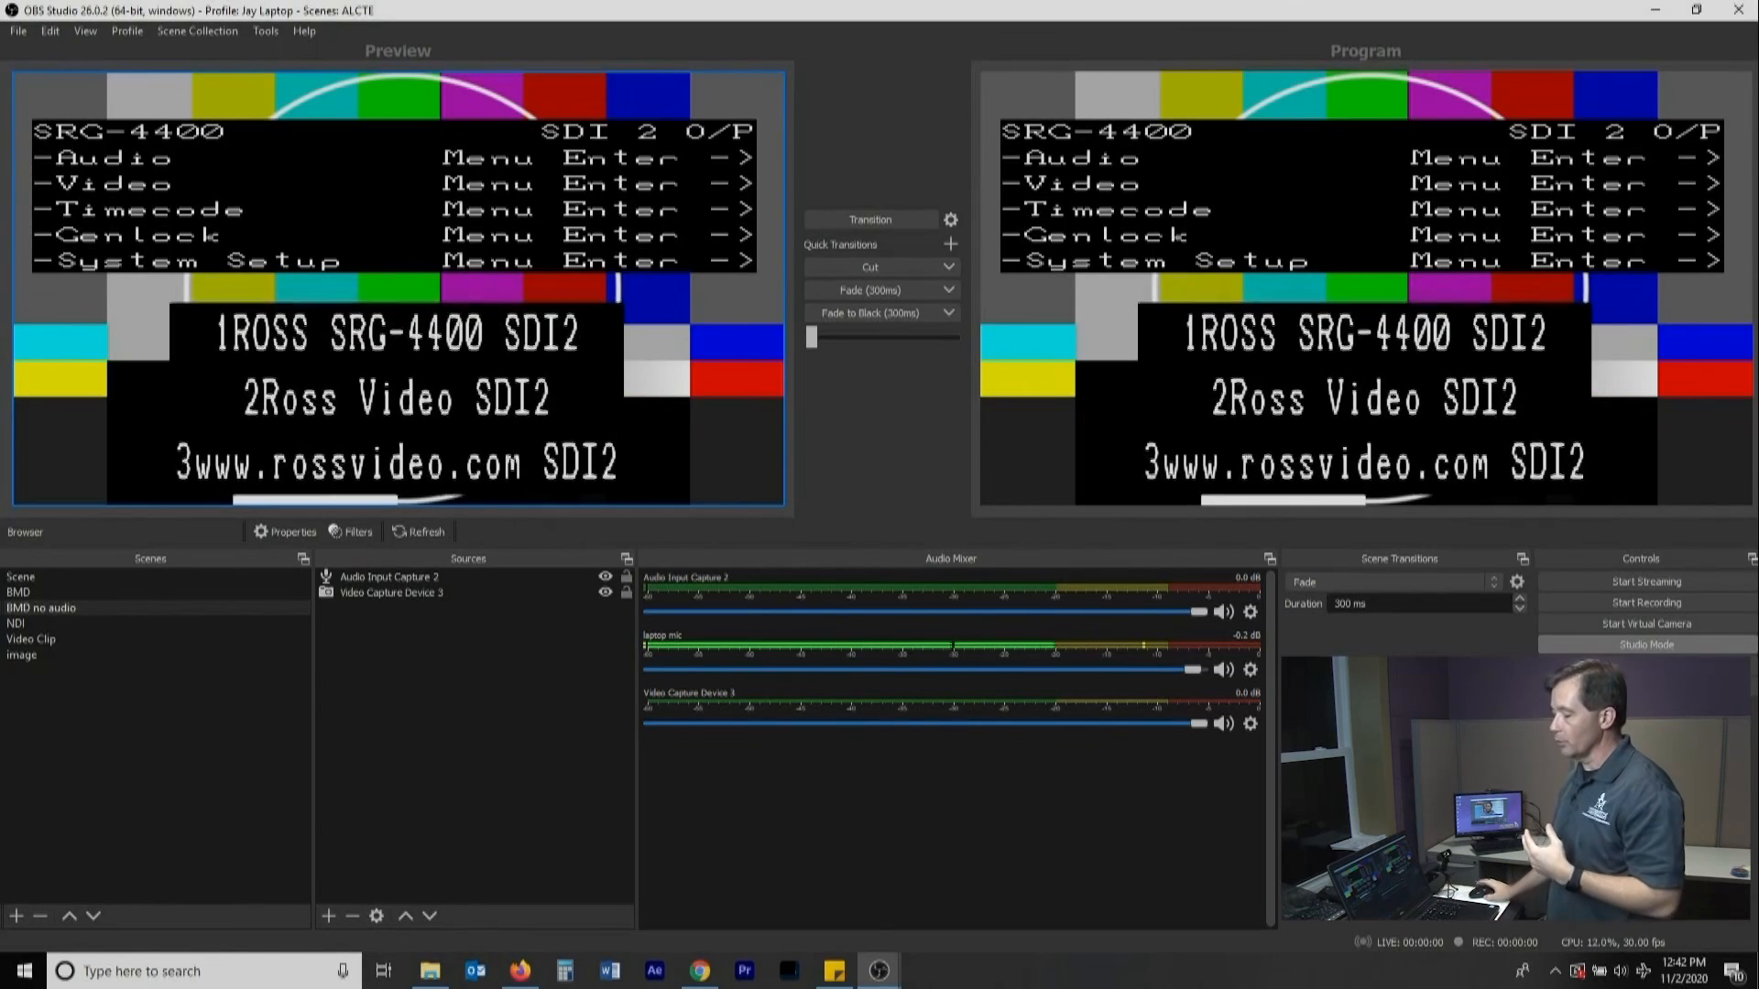
# - Preview the BMD, NDI and BMD no audio scenes one after another from the scene list
pyautogui.click(19, 593)
pyautogui.click(16, 624)
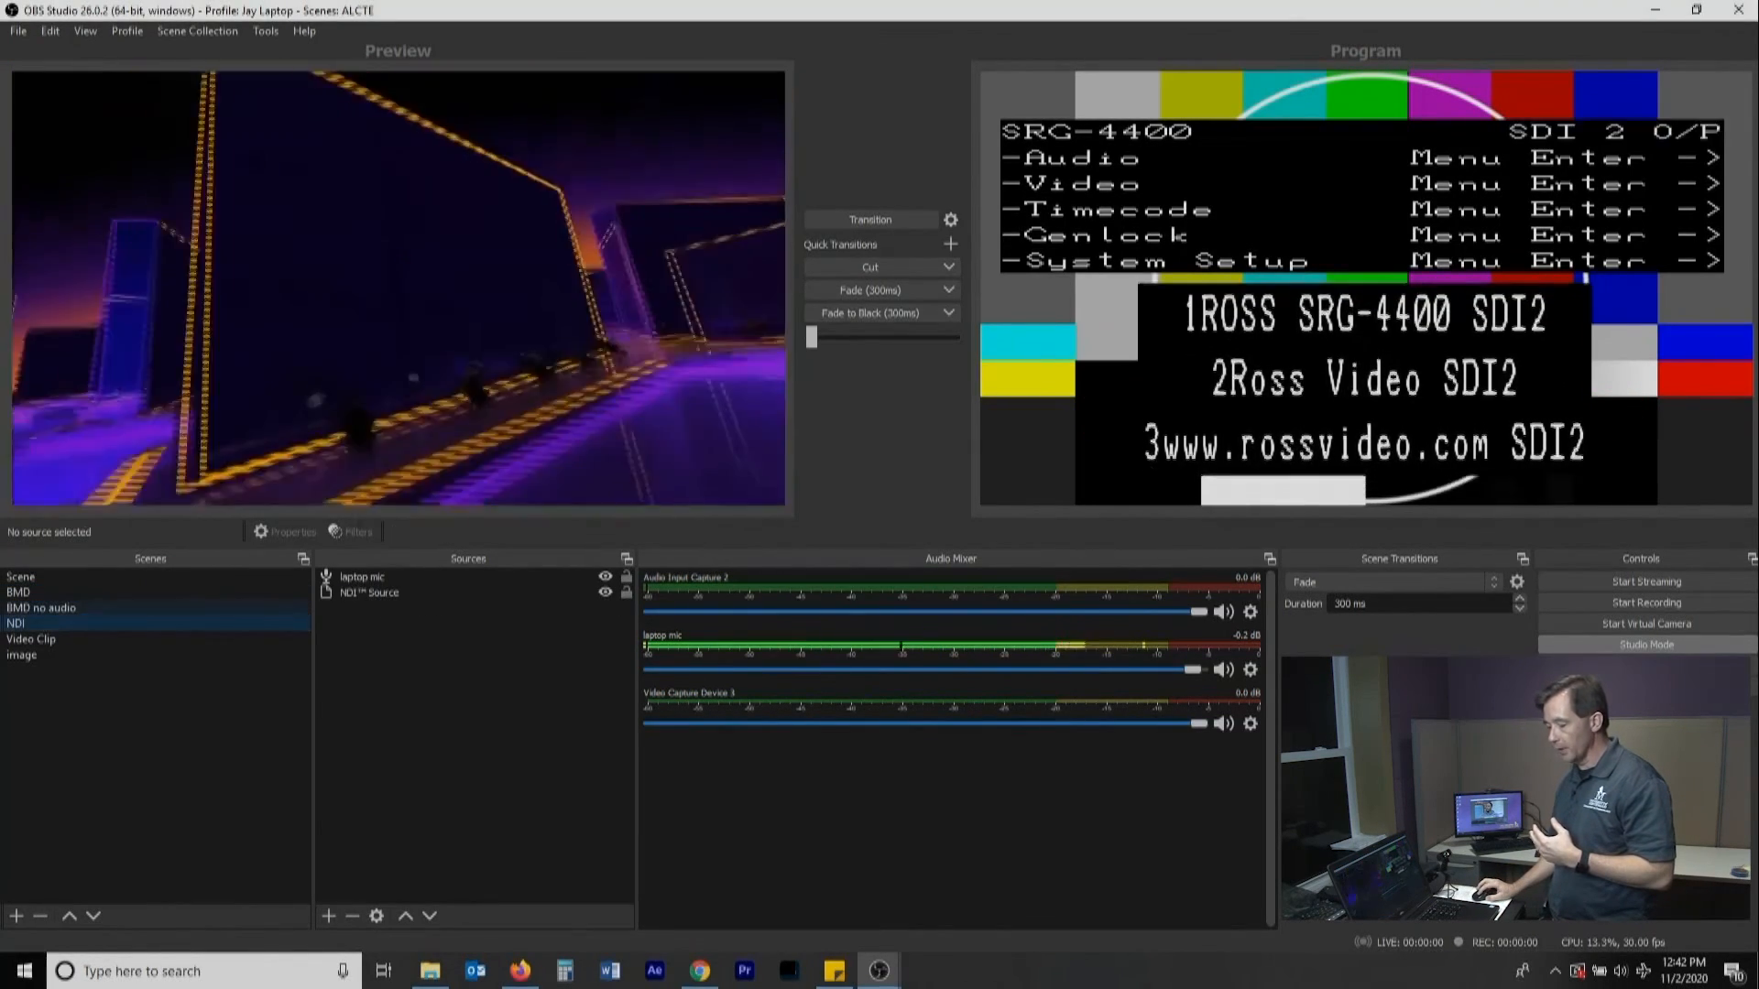
pyautogui.click(41, 609)
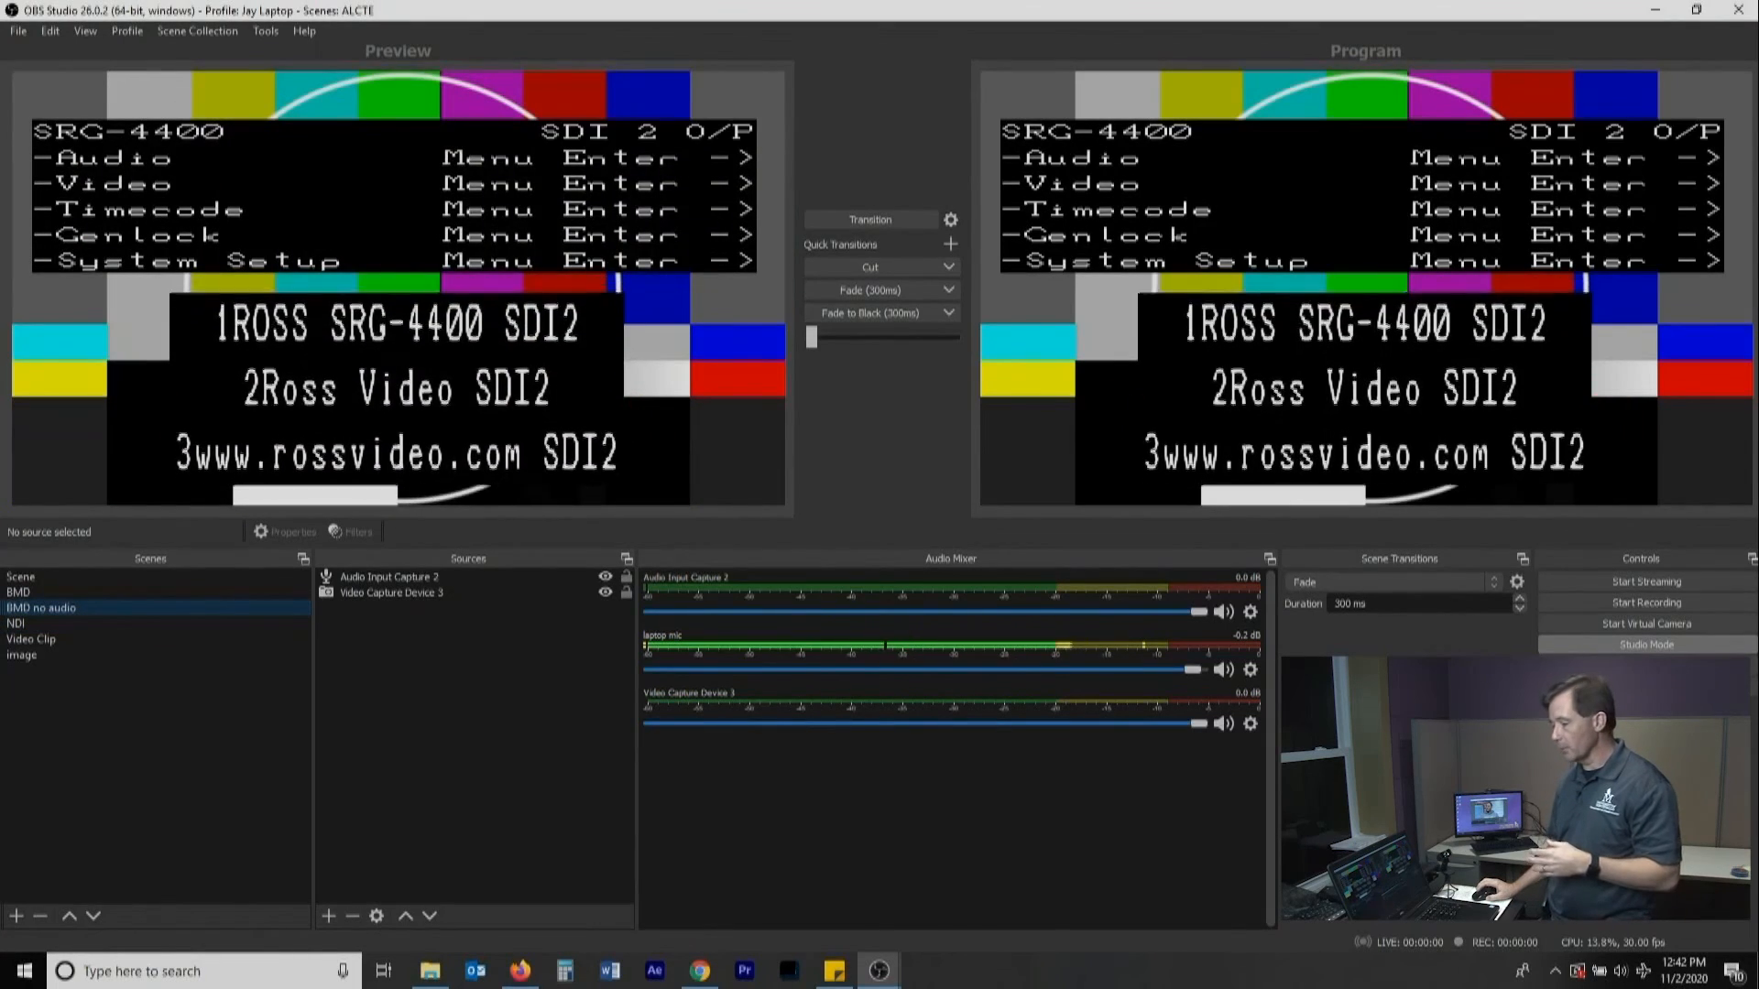